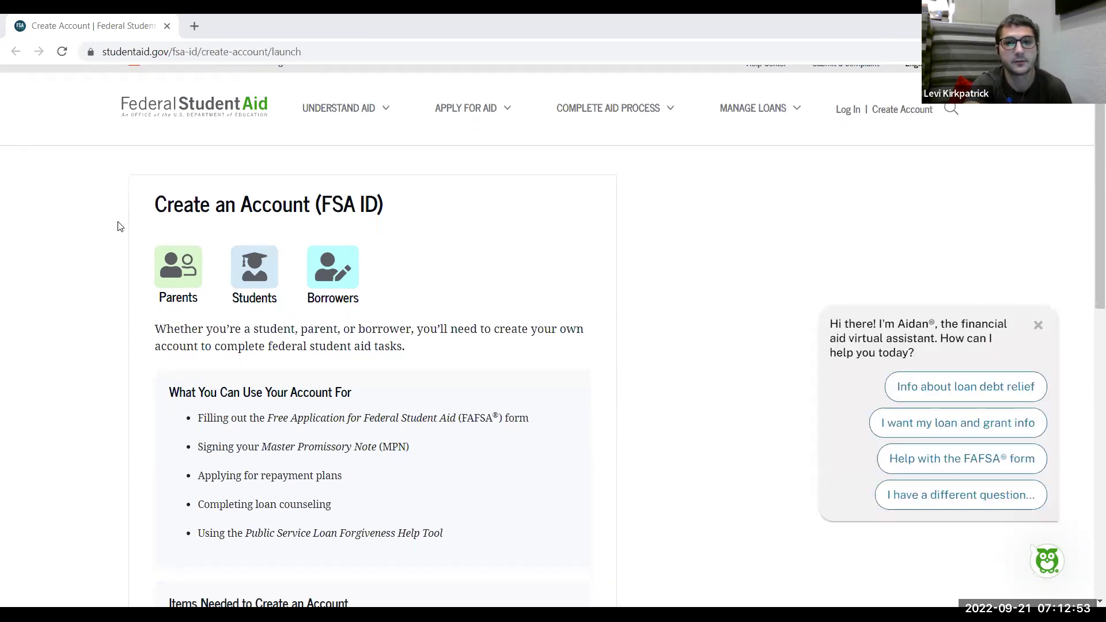
Scroll down the FSA ID creation page past the list of required items
scroll(120, 227, down, 1)
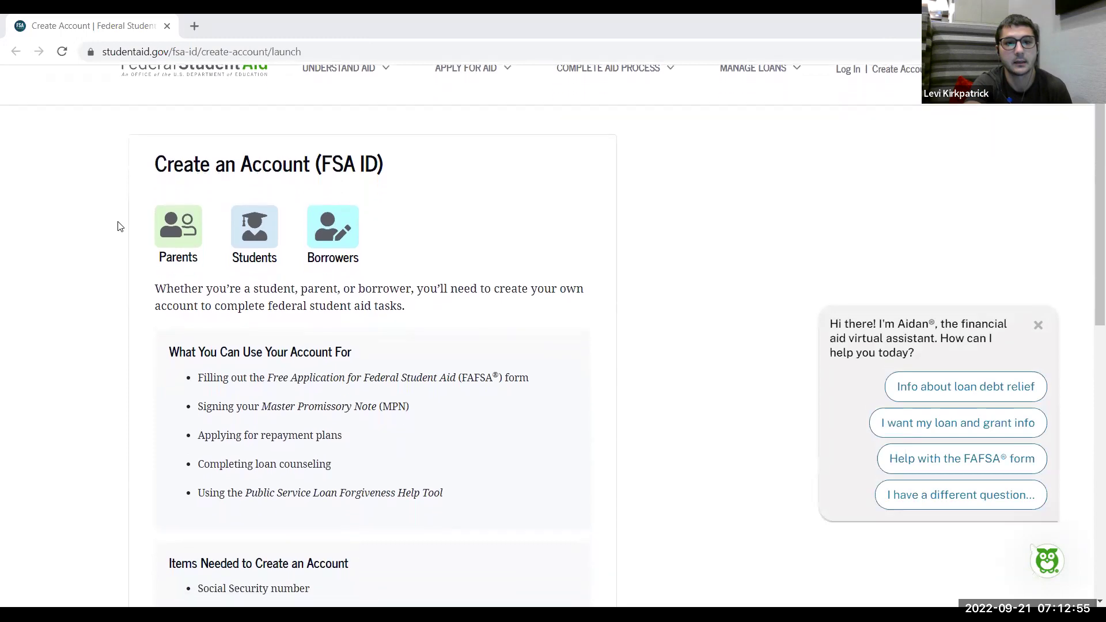
scroll(120, 227, down, 1)
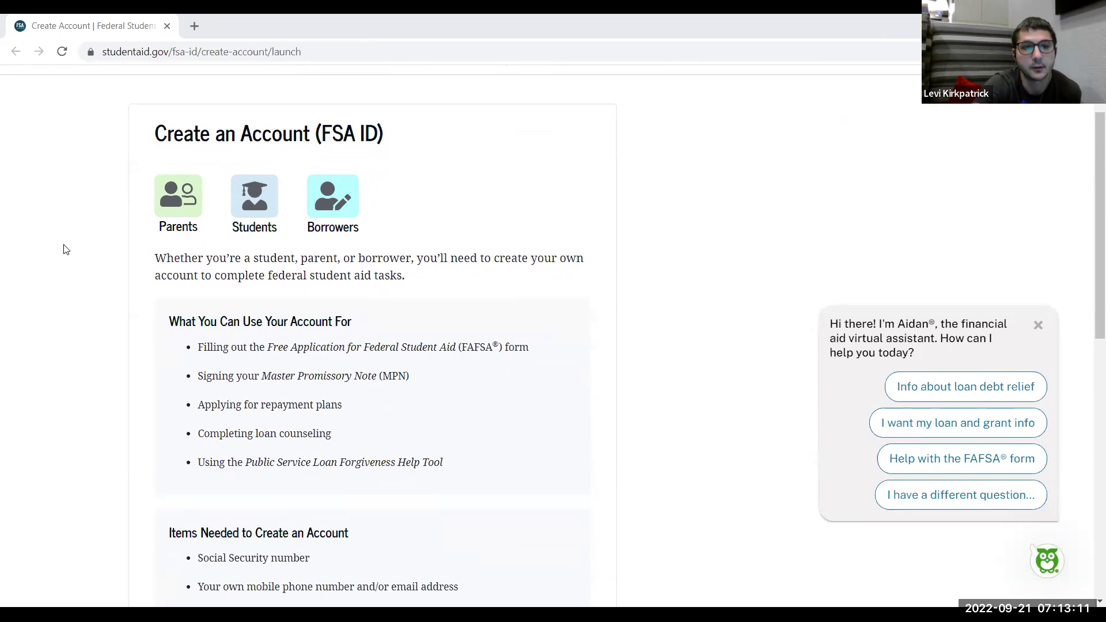
scroll(63, 249, down, 1)
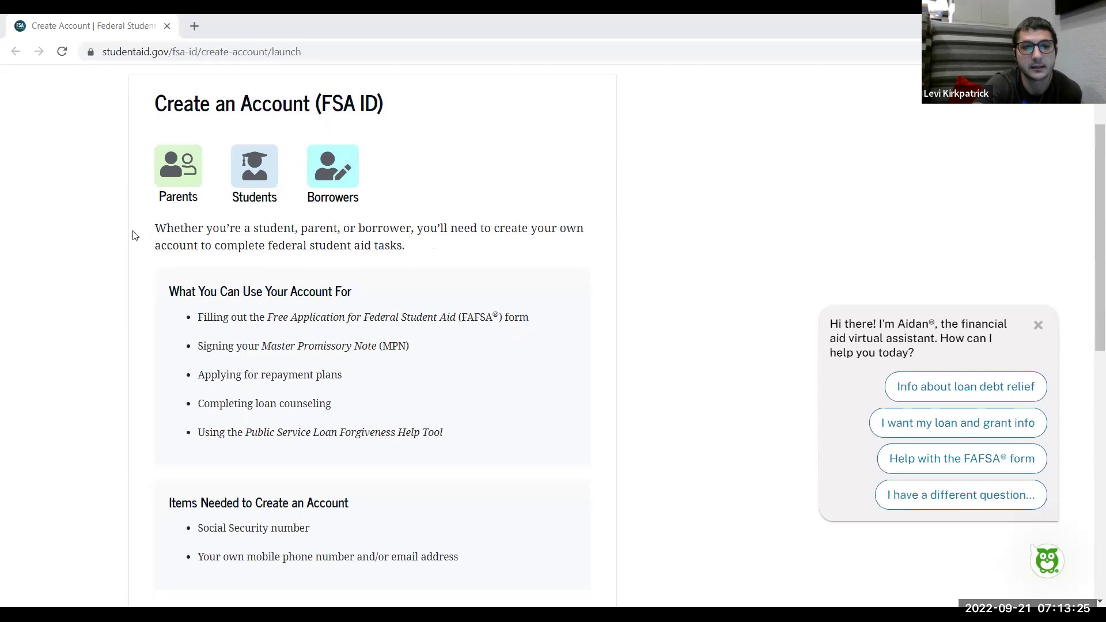
scroll(133, 235, down, 2)
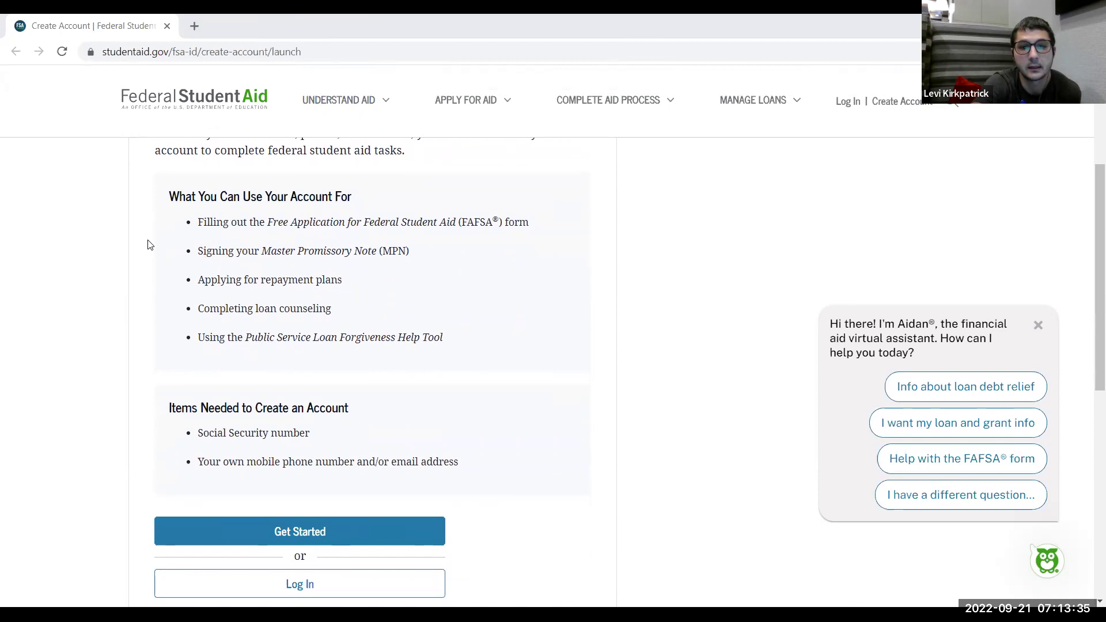
scroll(147, 245, down, 2)
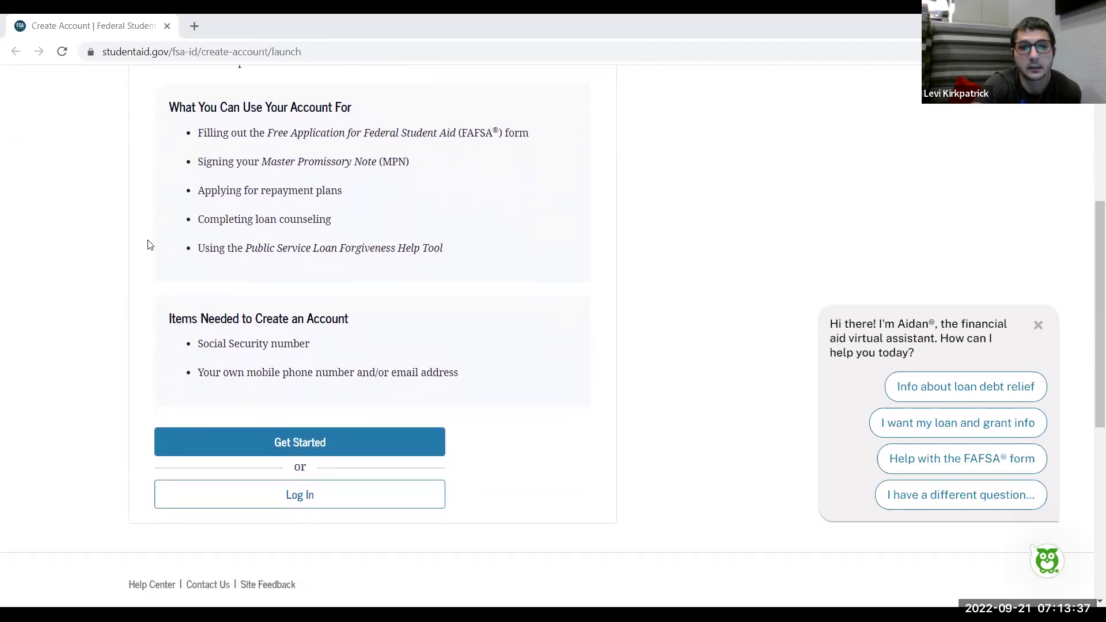
scroll(148, 245, down, 1)
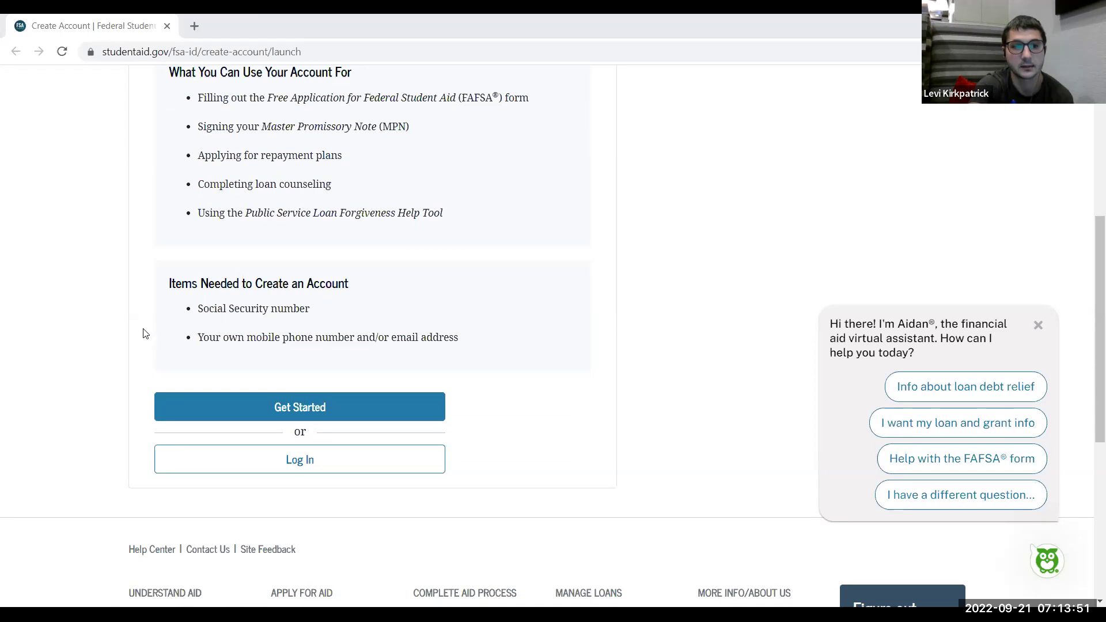
Start creating a new FSA ID and bring up the Personal Information form
click(317, 416)
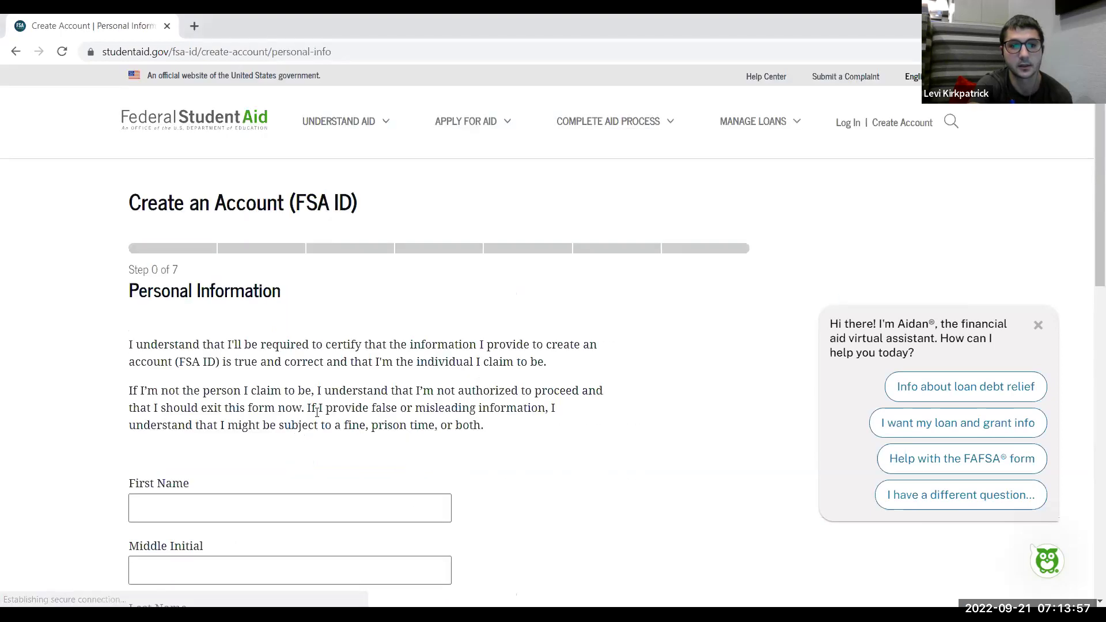
scroll(459, 404, down, 1)
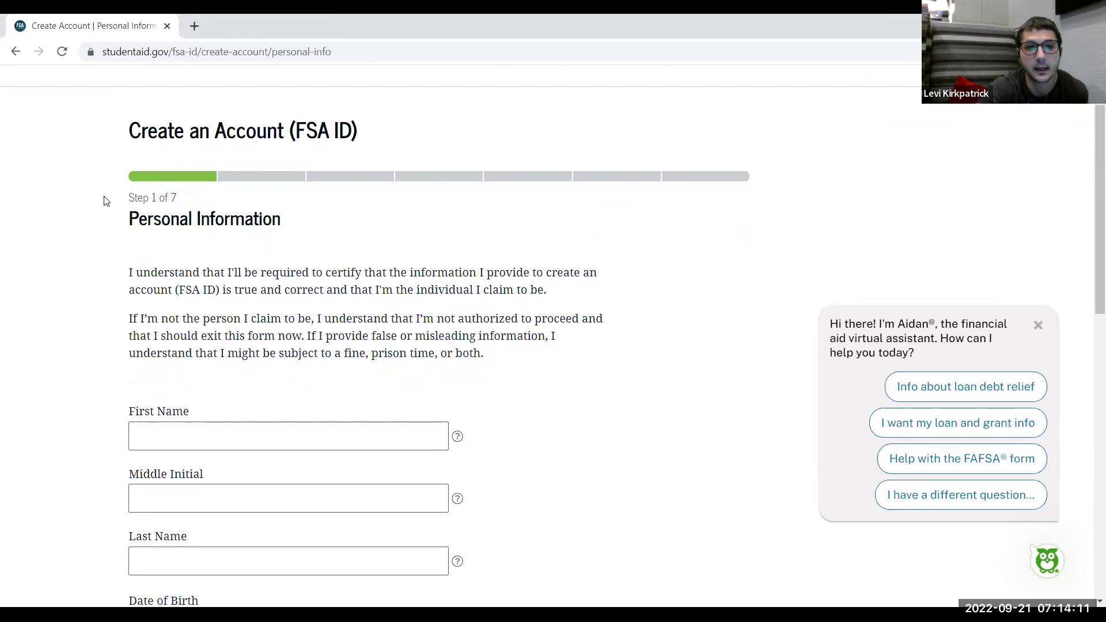
scroll(106, 201, down, 1)
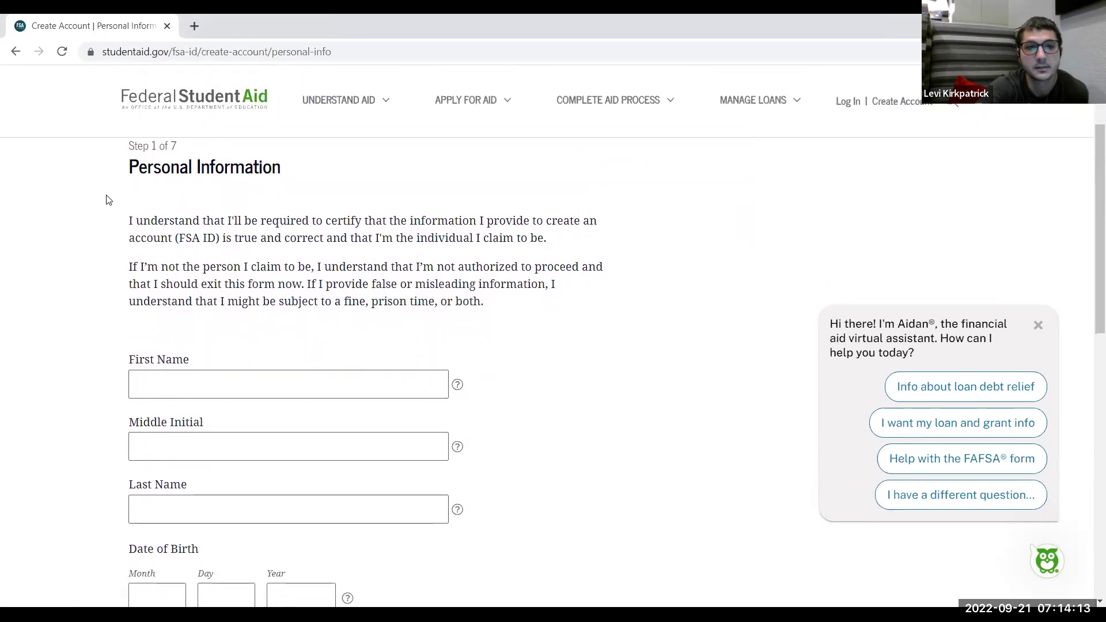
scroll(106, 200, down, 1)
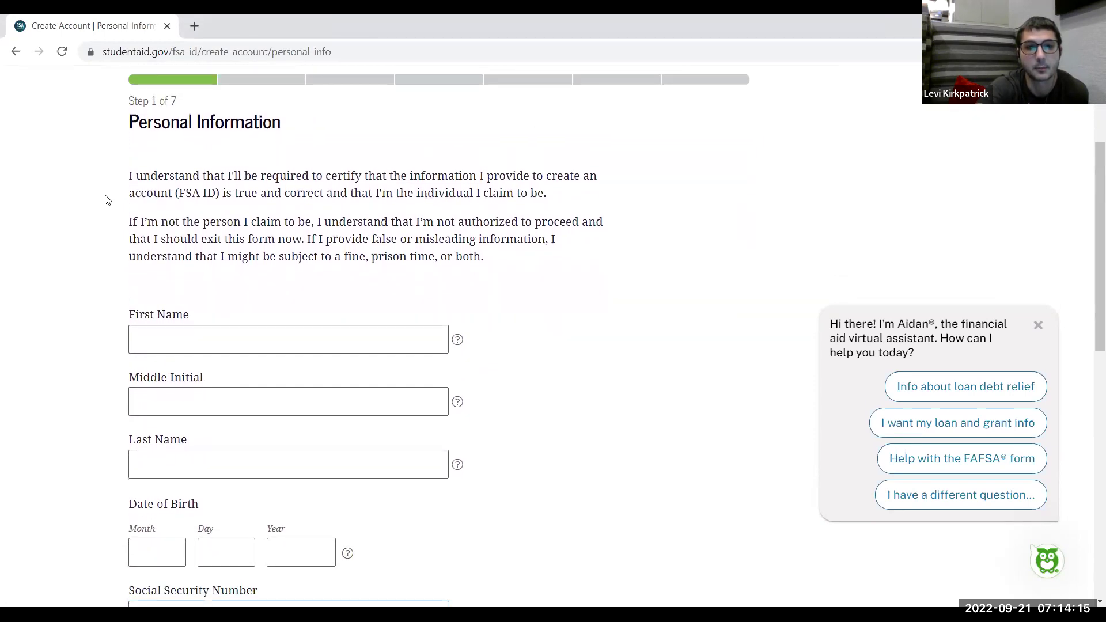
click(171, 343)
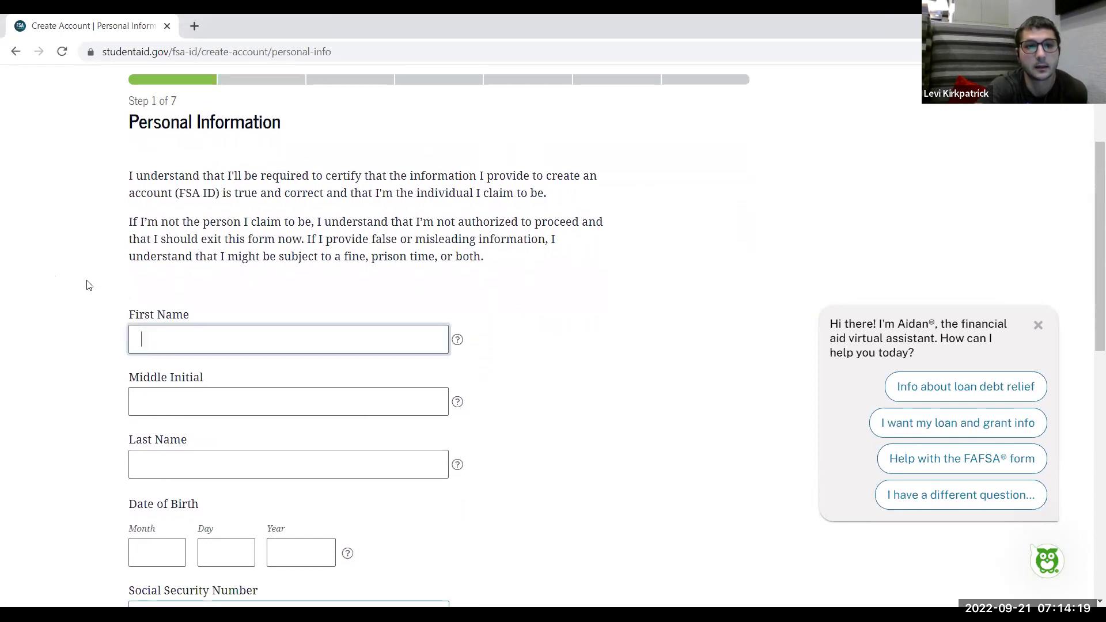
scroll(88, 284, down, 1)
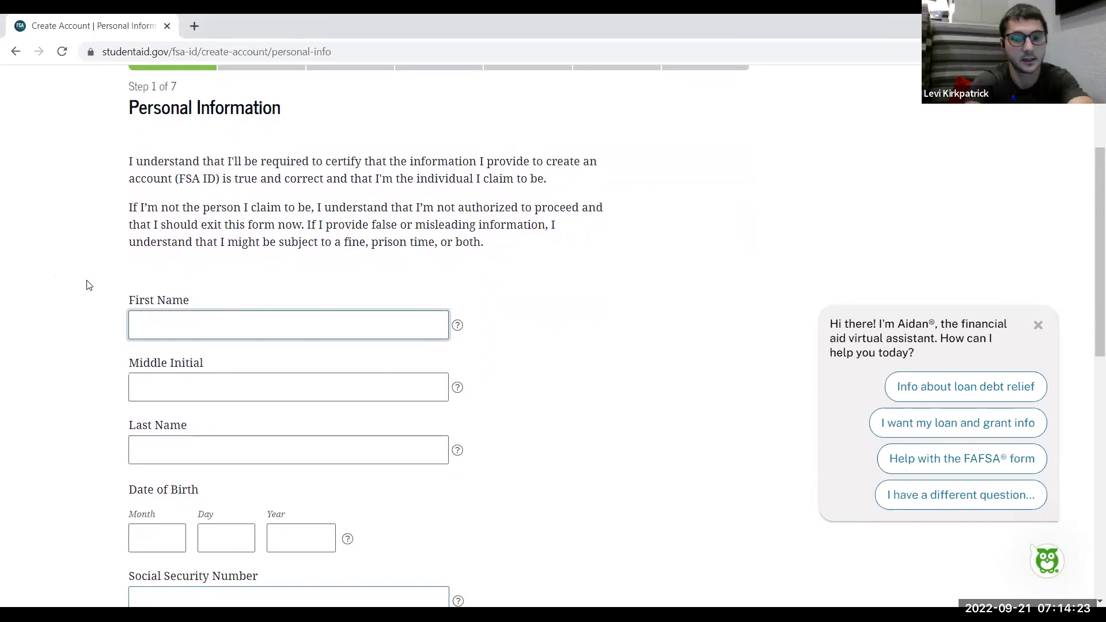
click(88, 284)
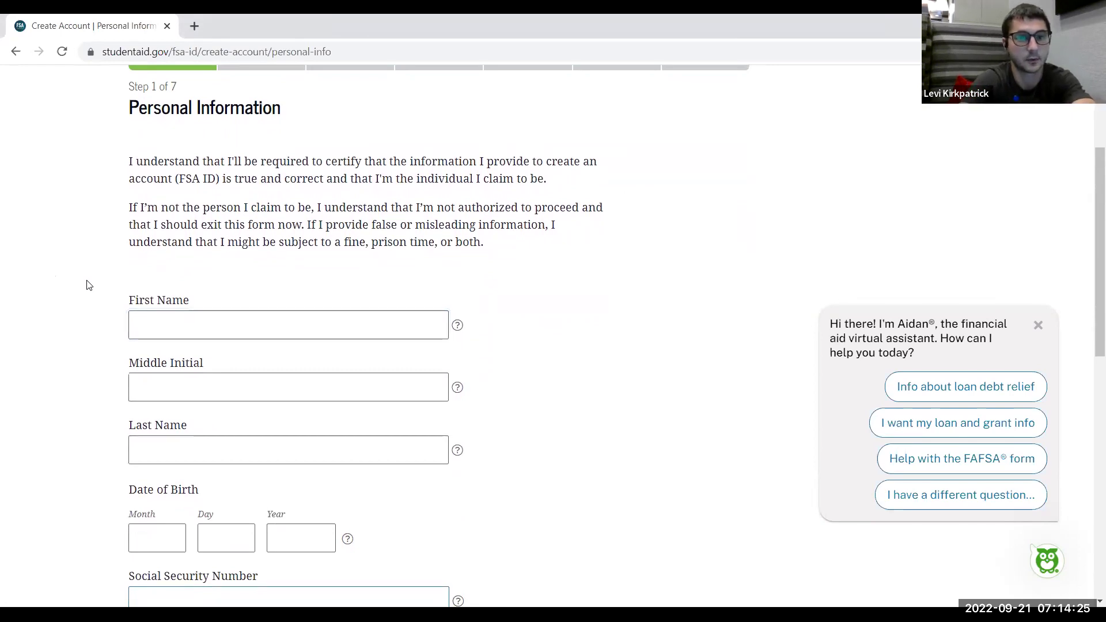
Enter the first and last name, leave Middle Initial blank, and check the First Name help
click(176, 334)
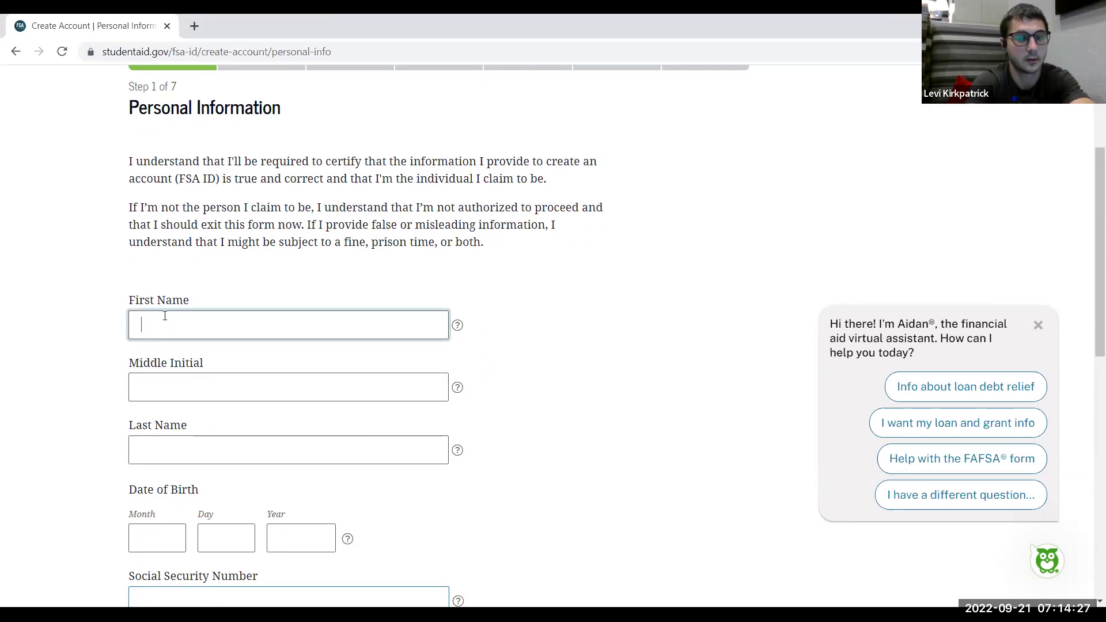
text(Val)
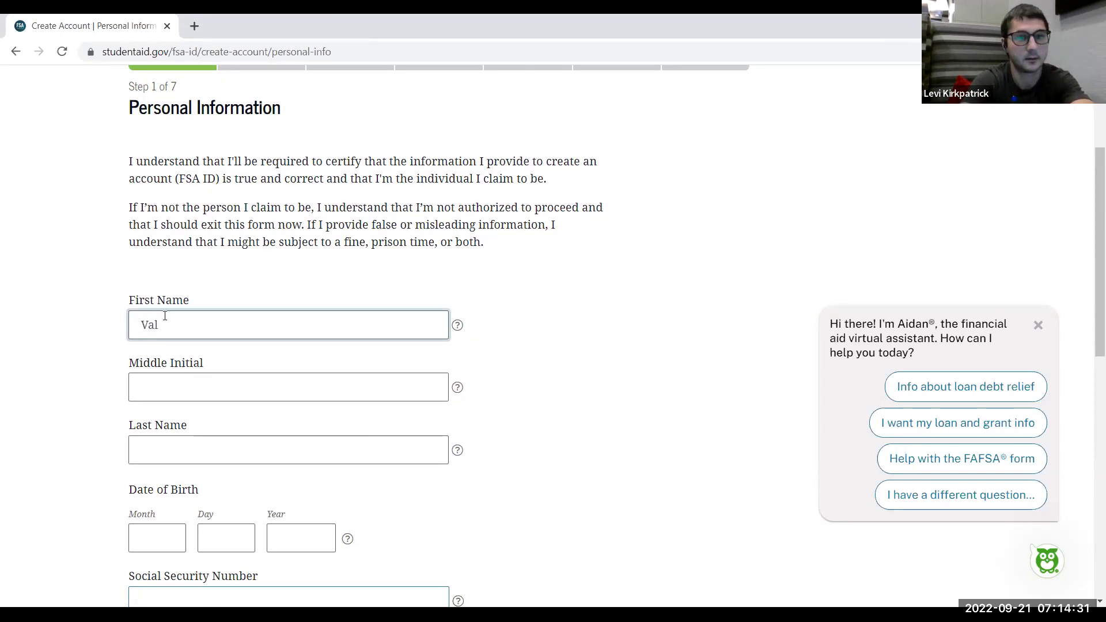
click(250, 397)
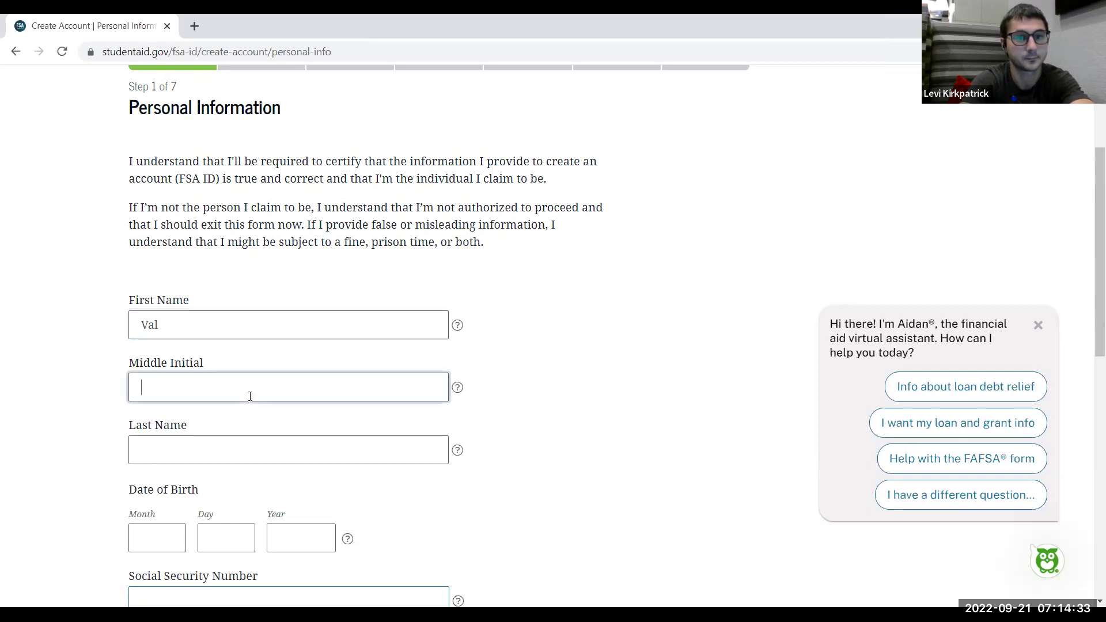
click(250, 447)
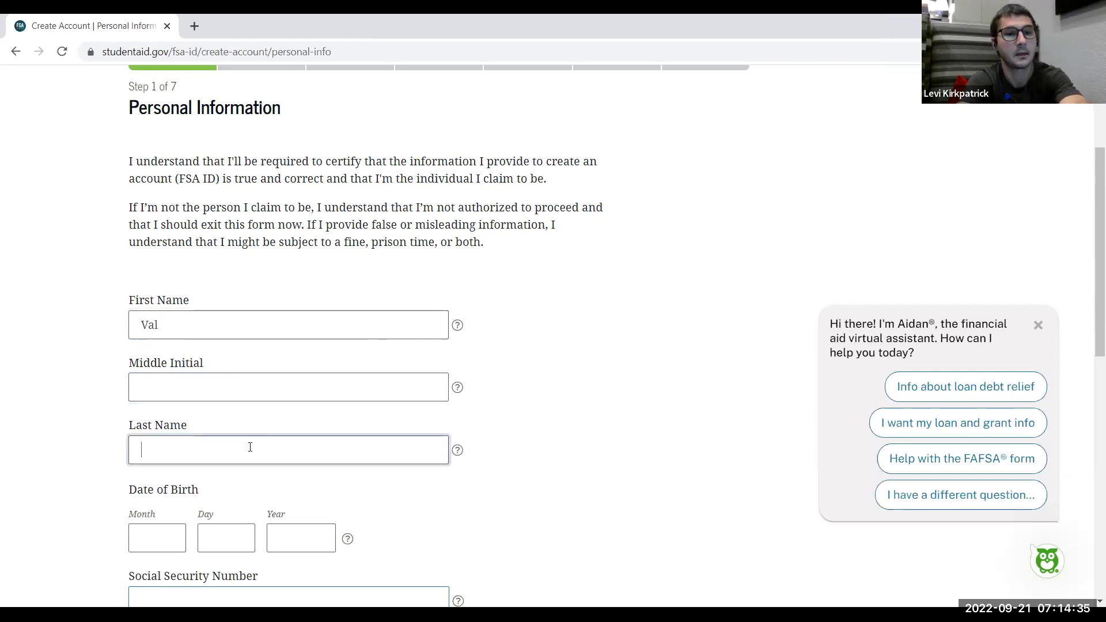
text(Lastname)
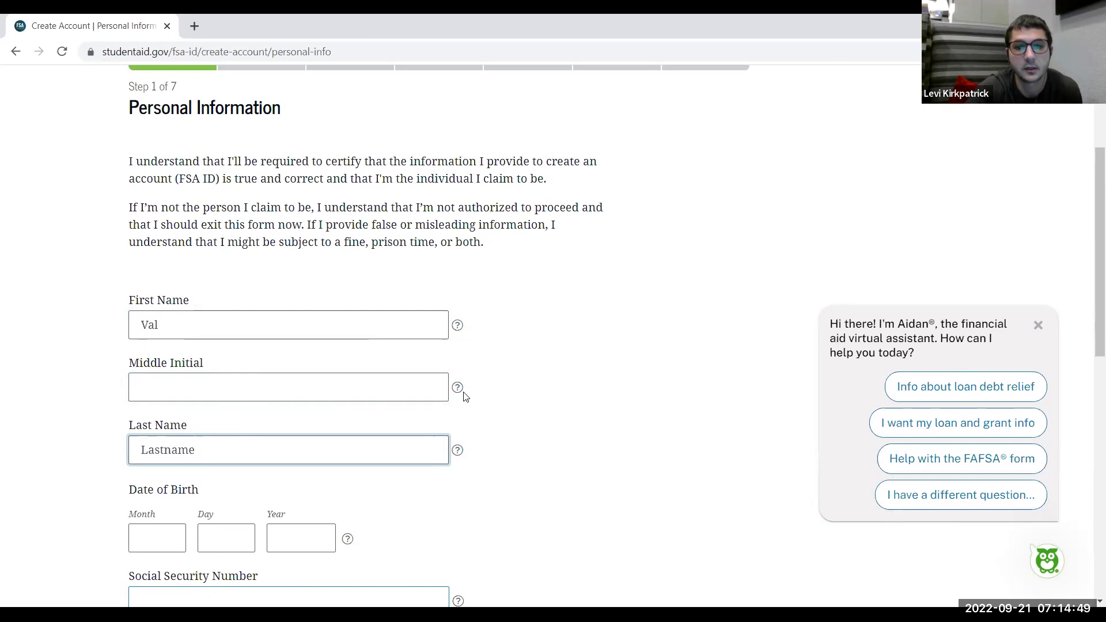
click(459, 328)
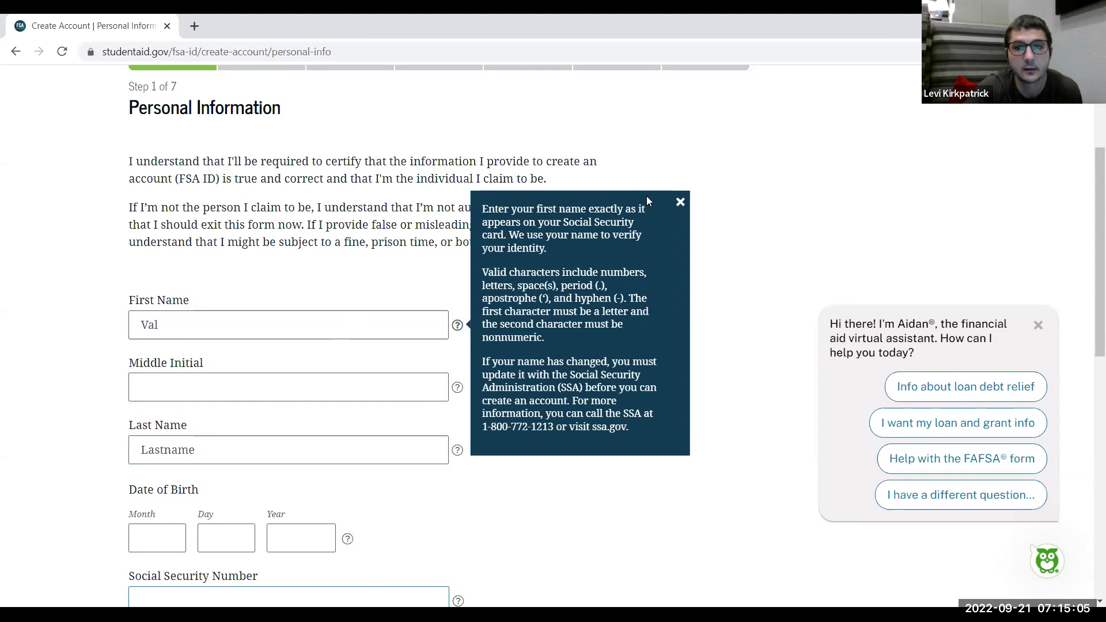
click(679, 204)
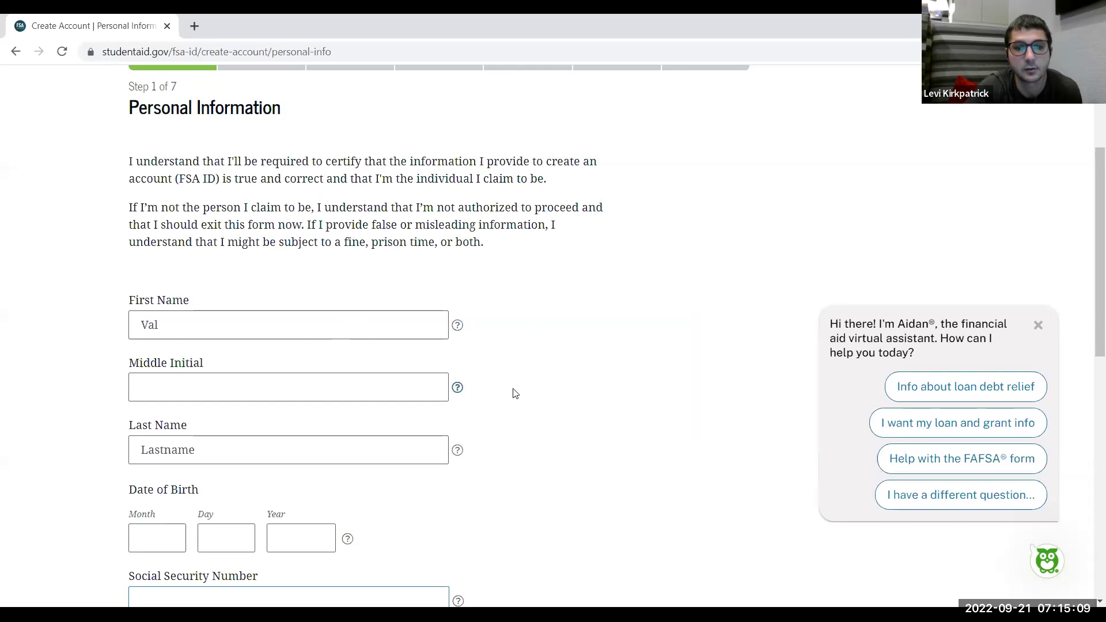
Fill in the date of birth, with April as the birth month
scroll(516, 394, down, 2)
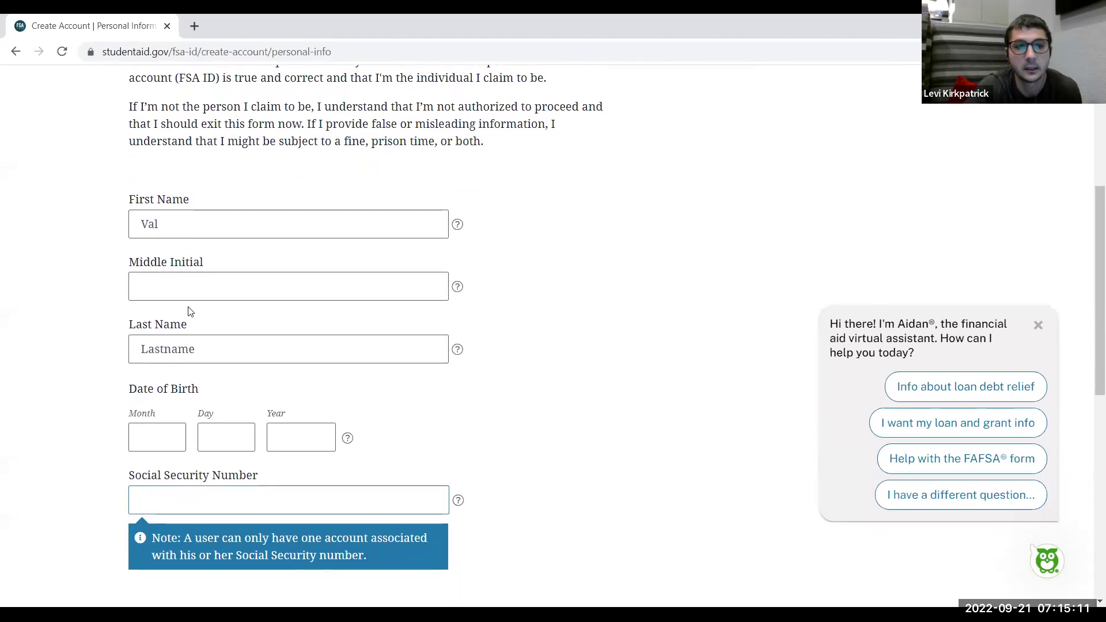
click(172, 283)
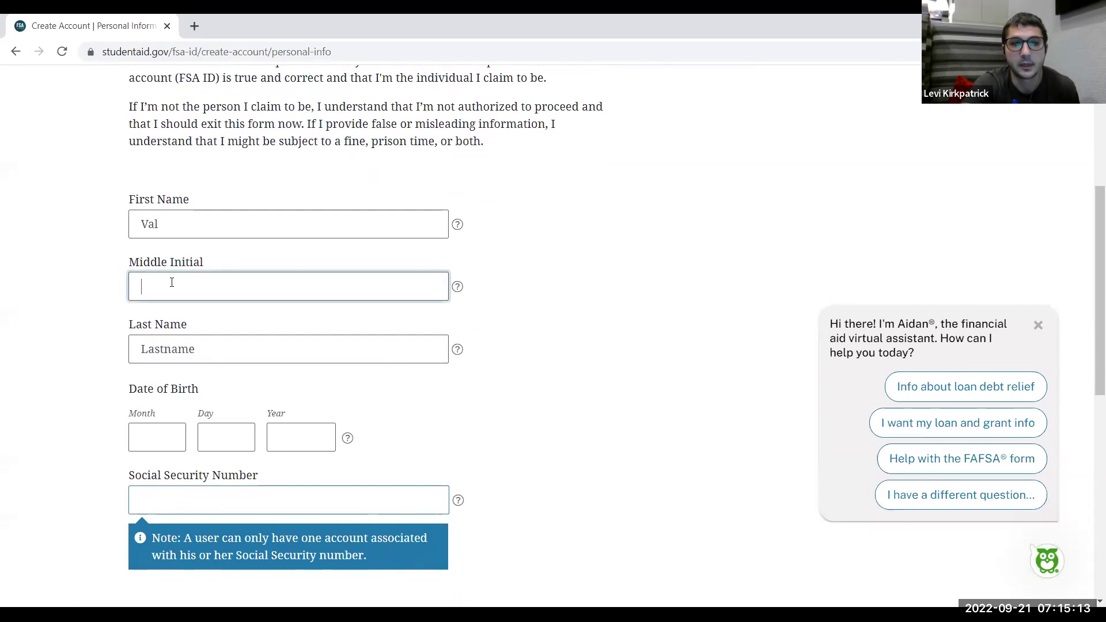
click(197, 233)
click(291, 181)
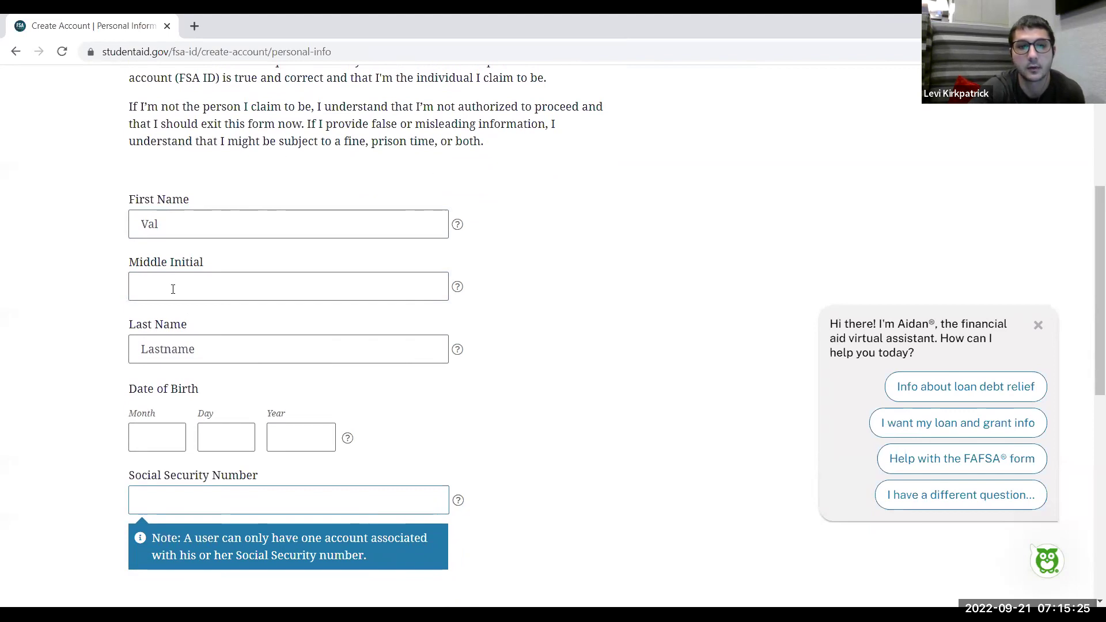
scroll(65, 265, down, 2)
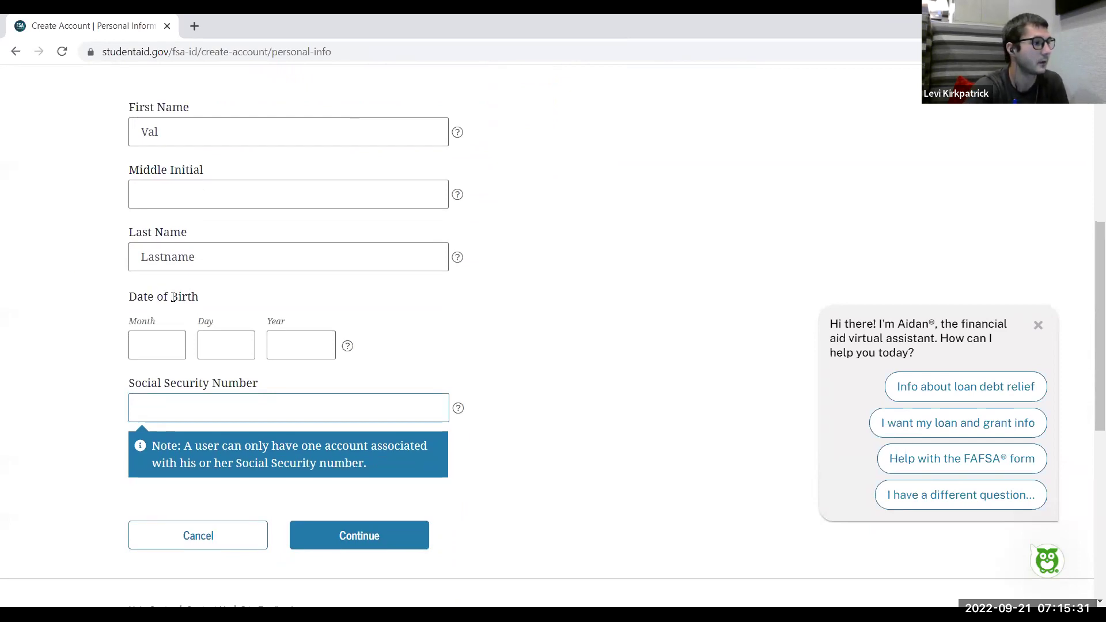
click(160, 345)
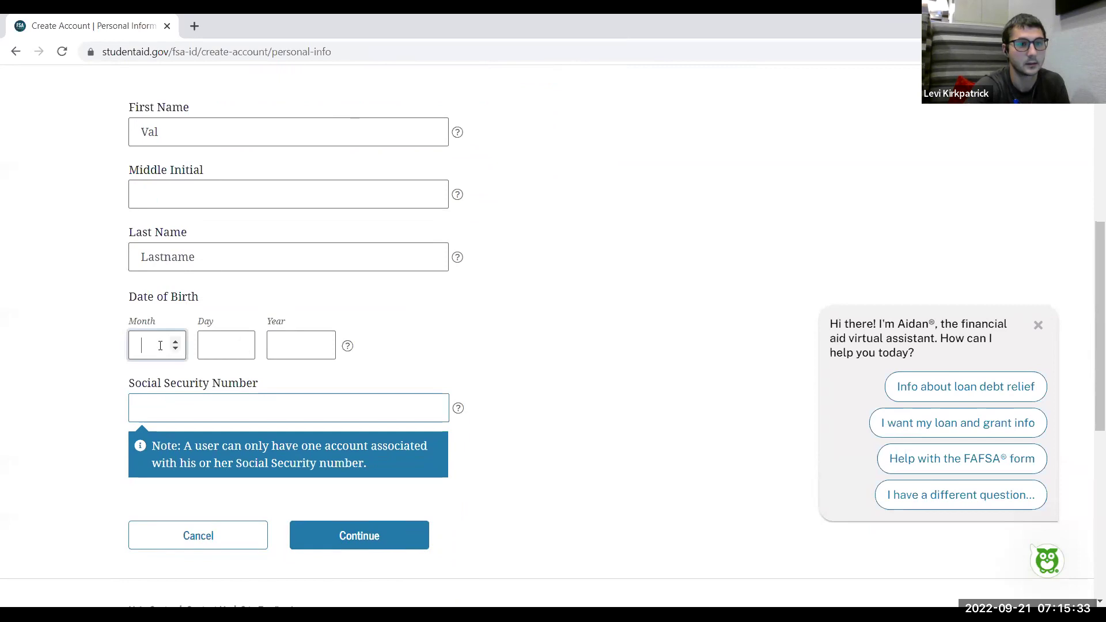
click(175, 342)
click(177, 352)
click(177, 351)
click(176, 345)
click(176, 345)
click(176, 345)
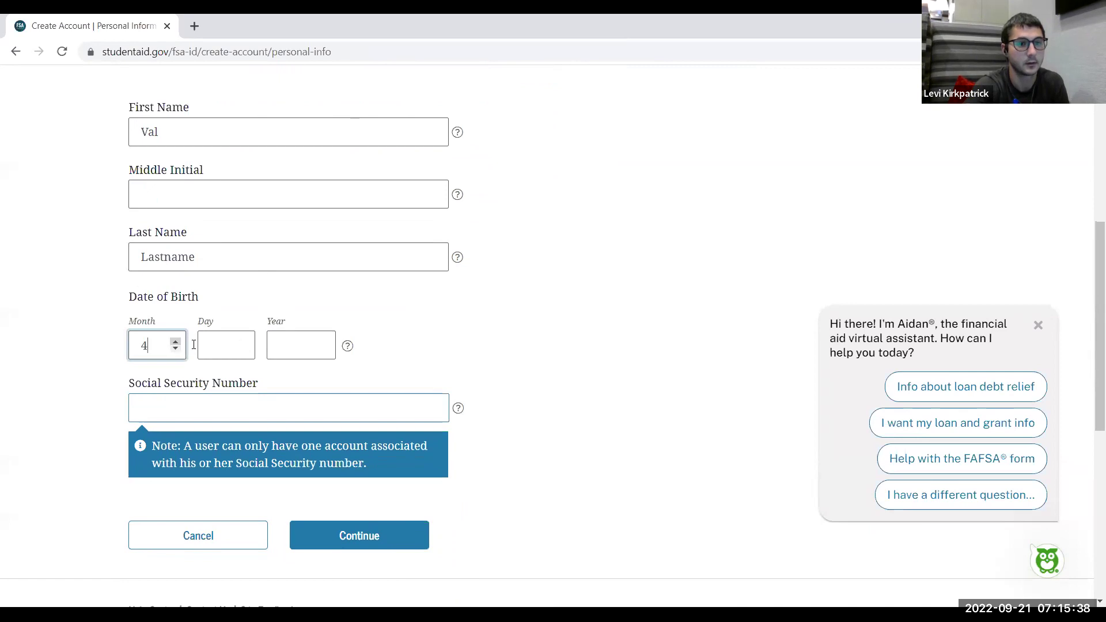
click(227, 347)
text(19)
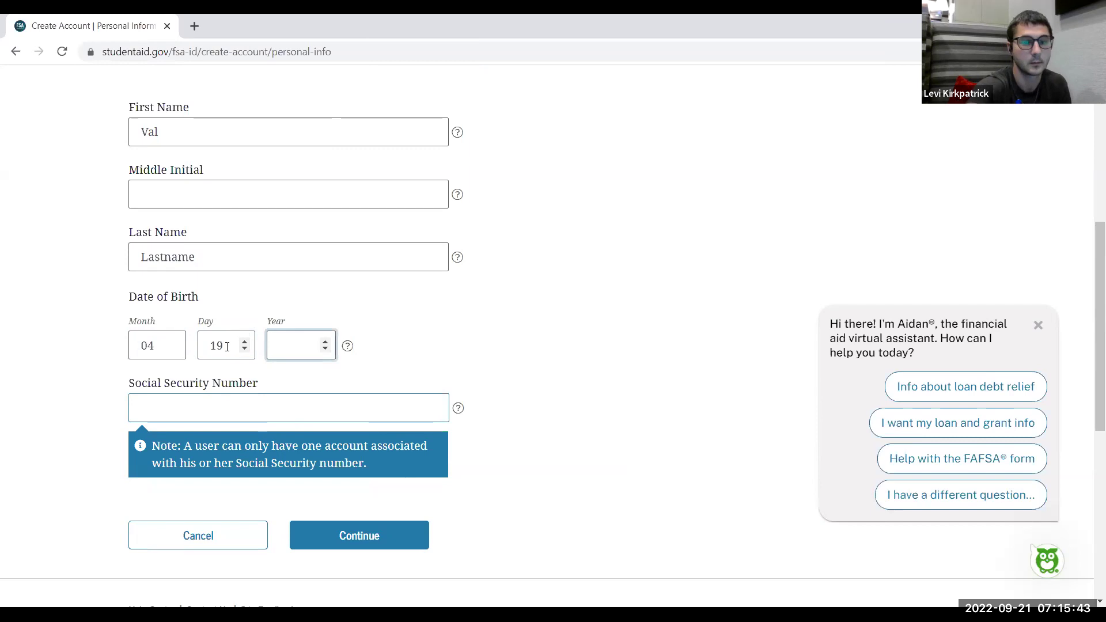
text(2003)
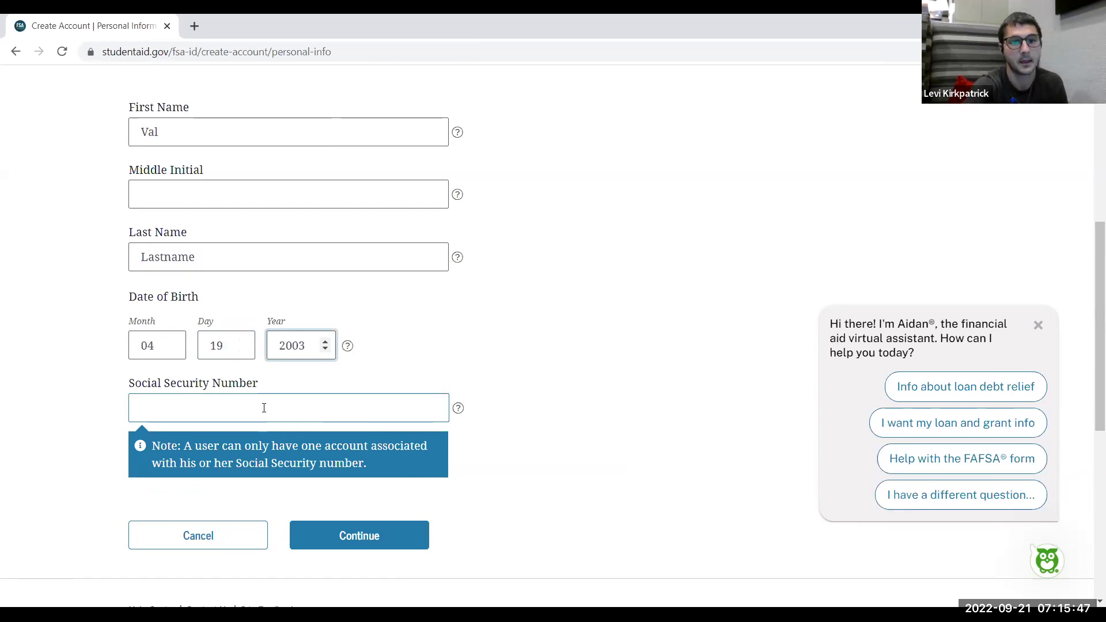
Enter the Social Security Number and submit the Personal Information step
click(231, 417)
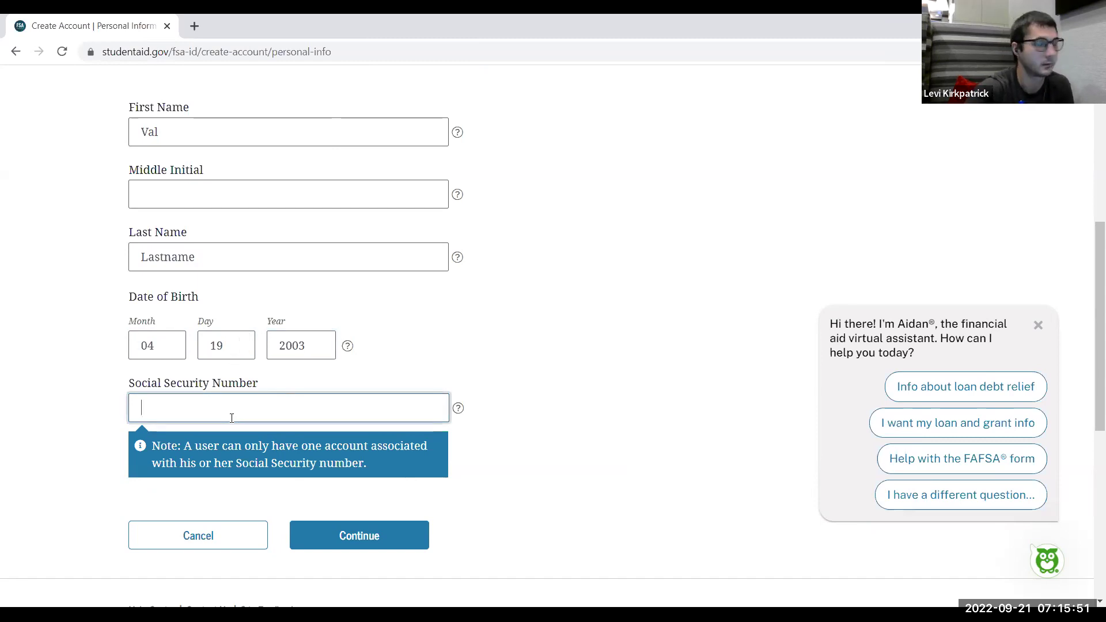
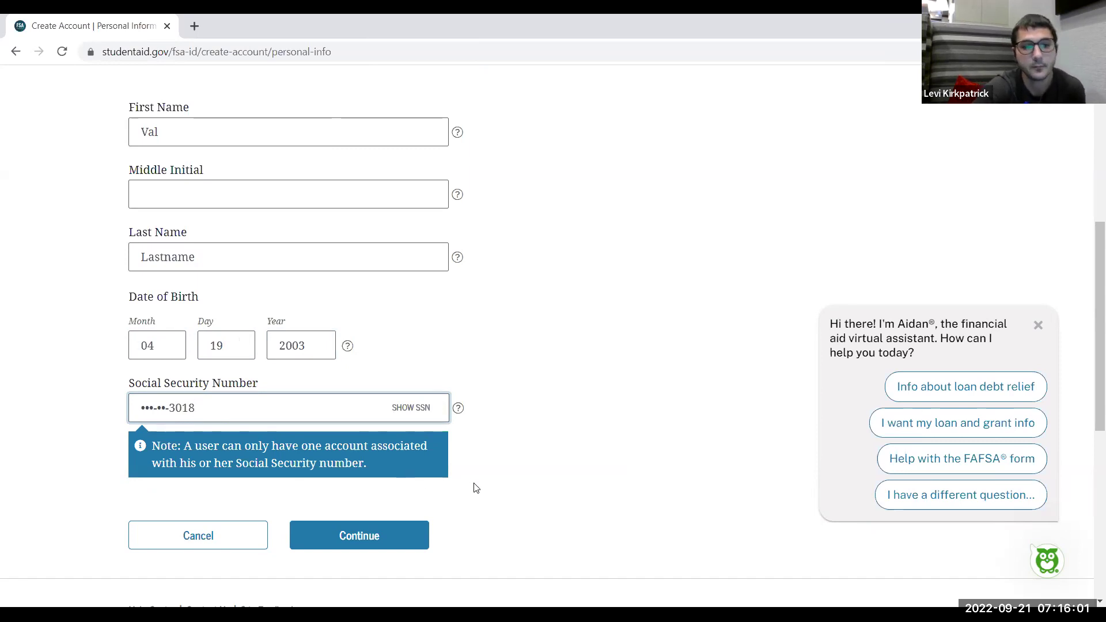
scroll(476, 488, up, 1)
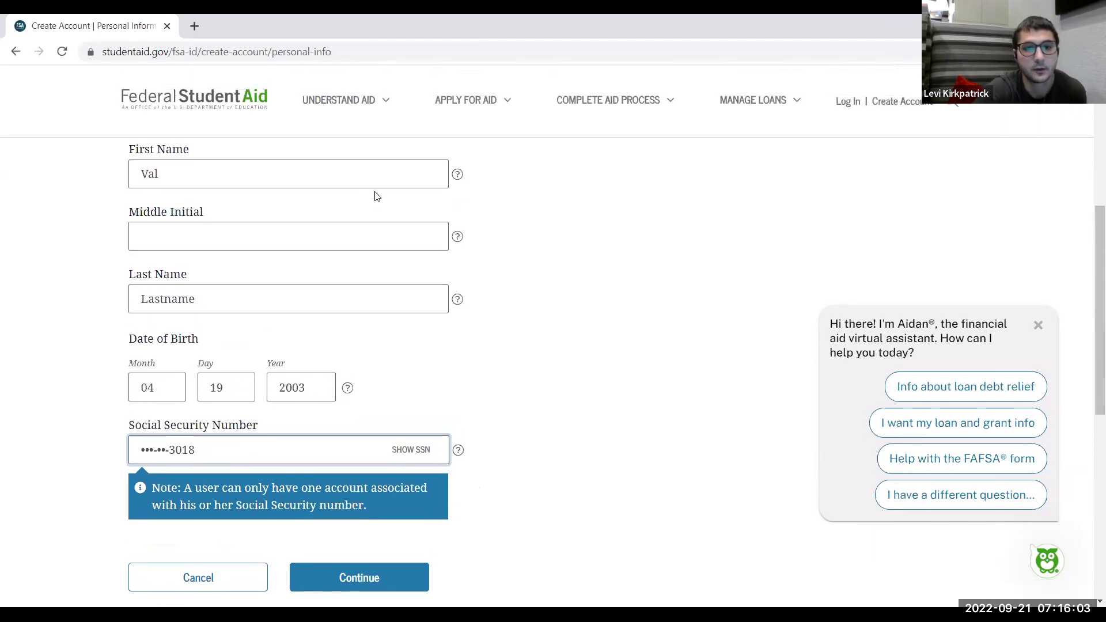
scroll(319, 349, down, 1)
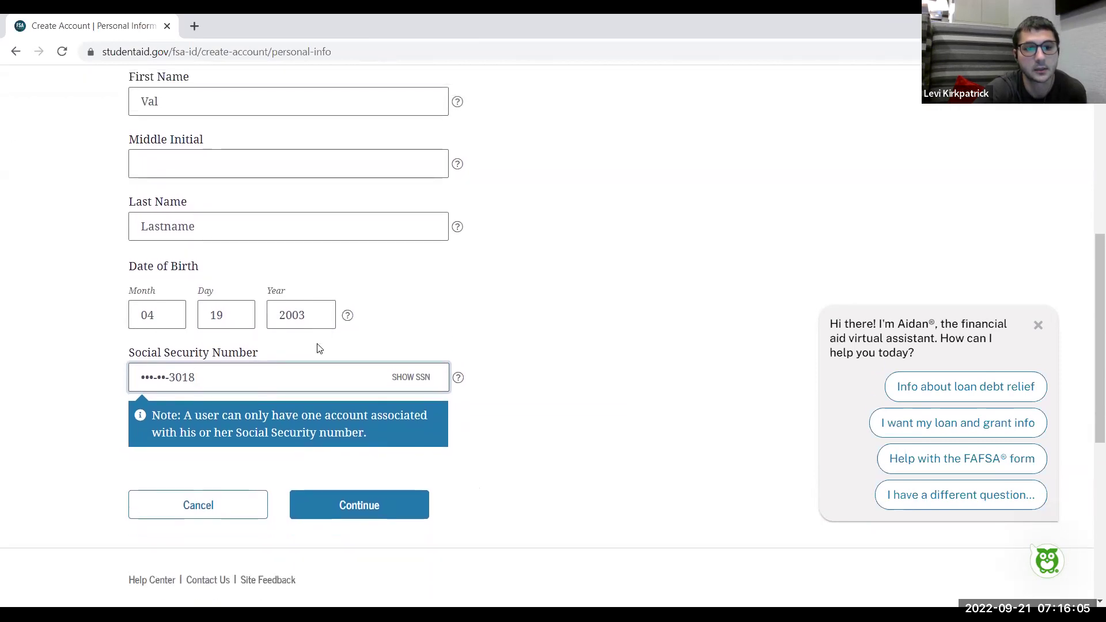
click(370, 503)
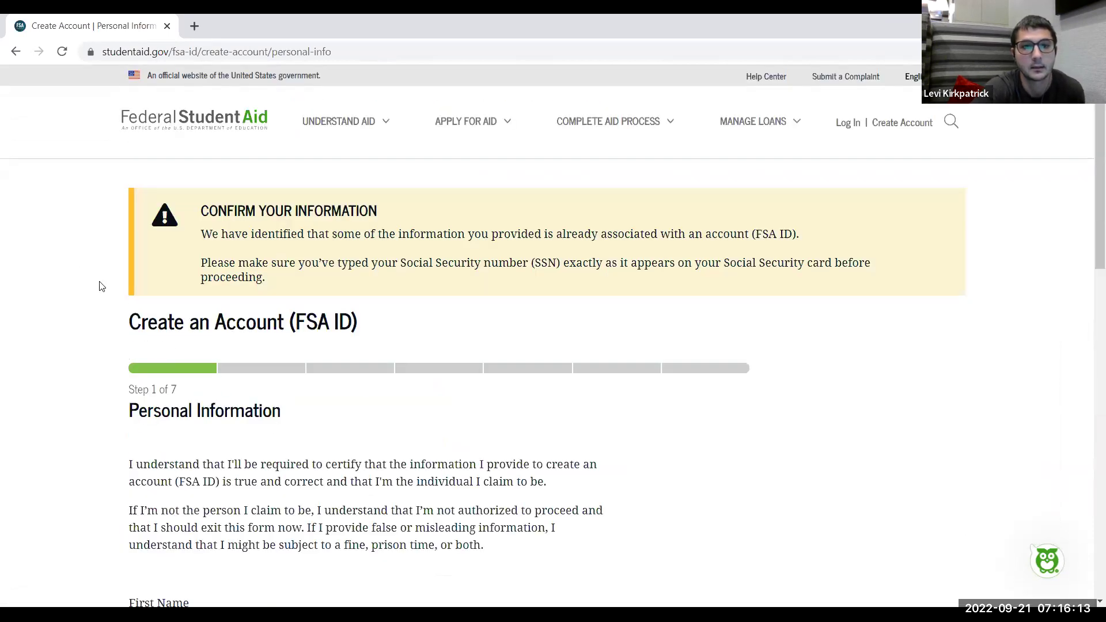
Review the confirm-your-information warning, recheck the first name, and continue to Account Information
scroll(97, 291, down, 1)
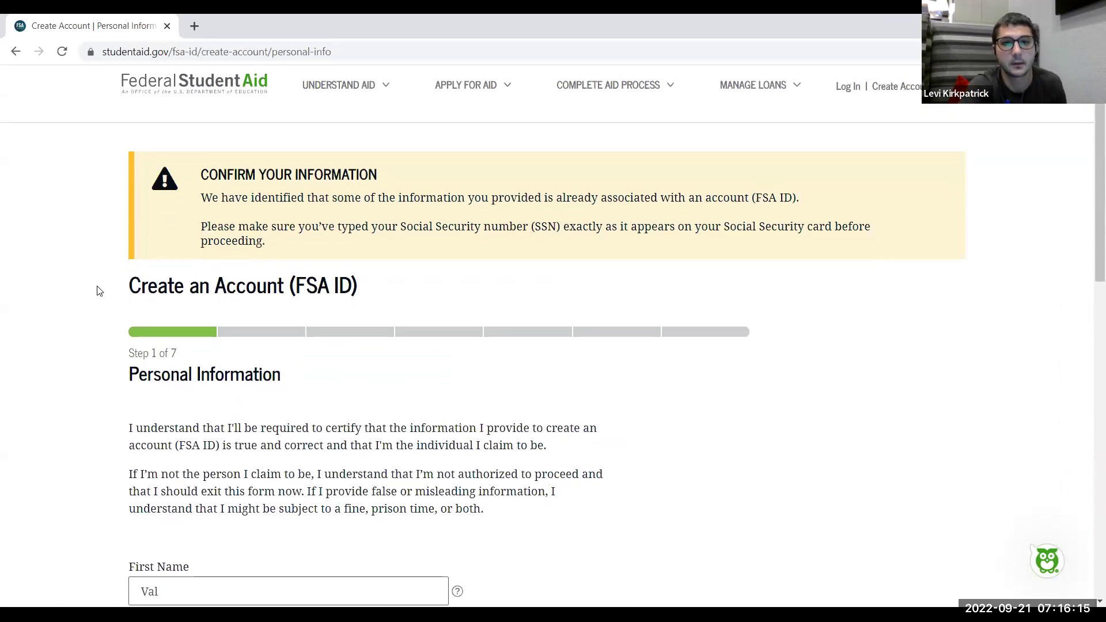
scroll(98, 291, down, 1)
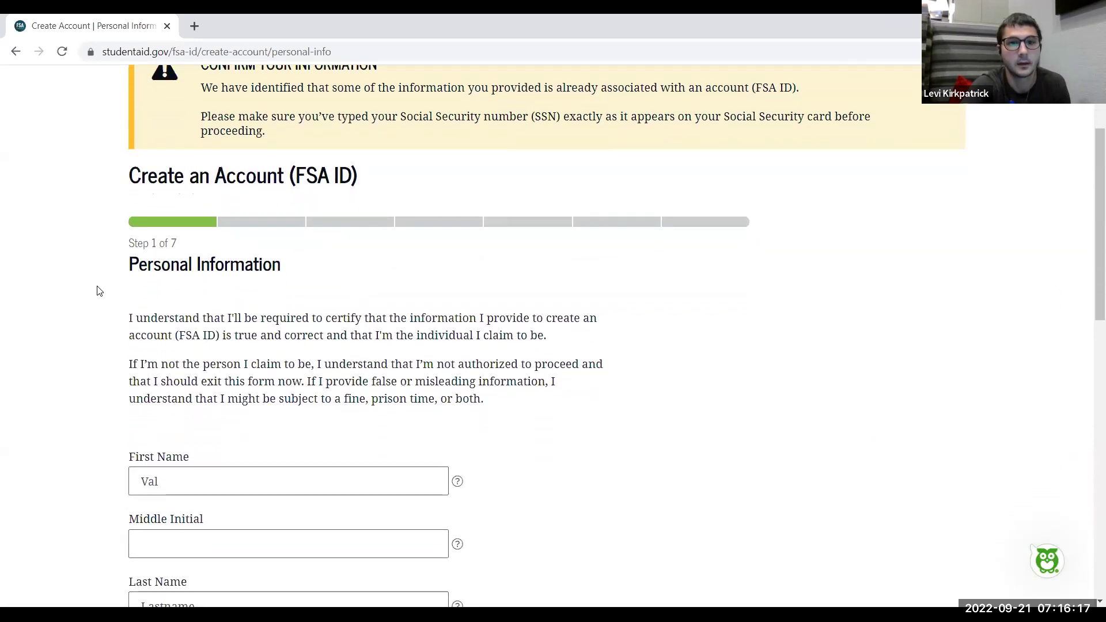
scroll(98, 291, up, 1)
scroll(98, 291, down, 4)
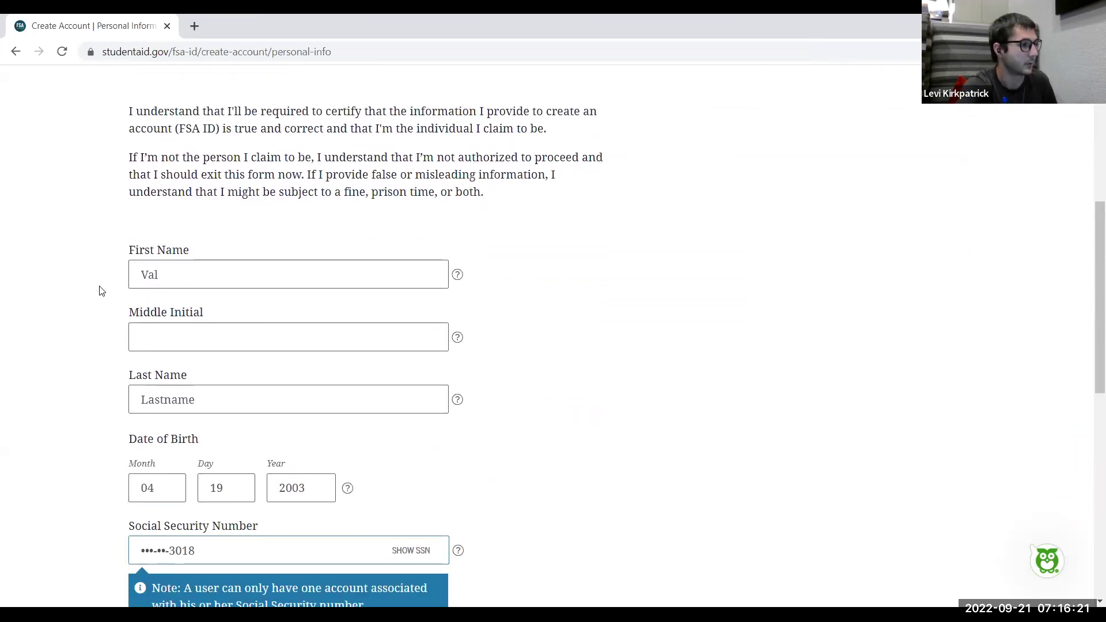
click(166, 273)
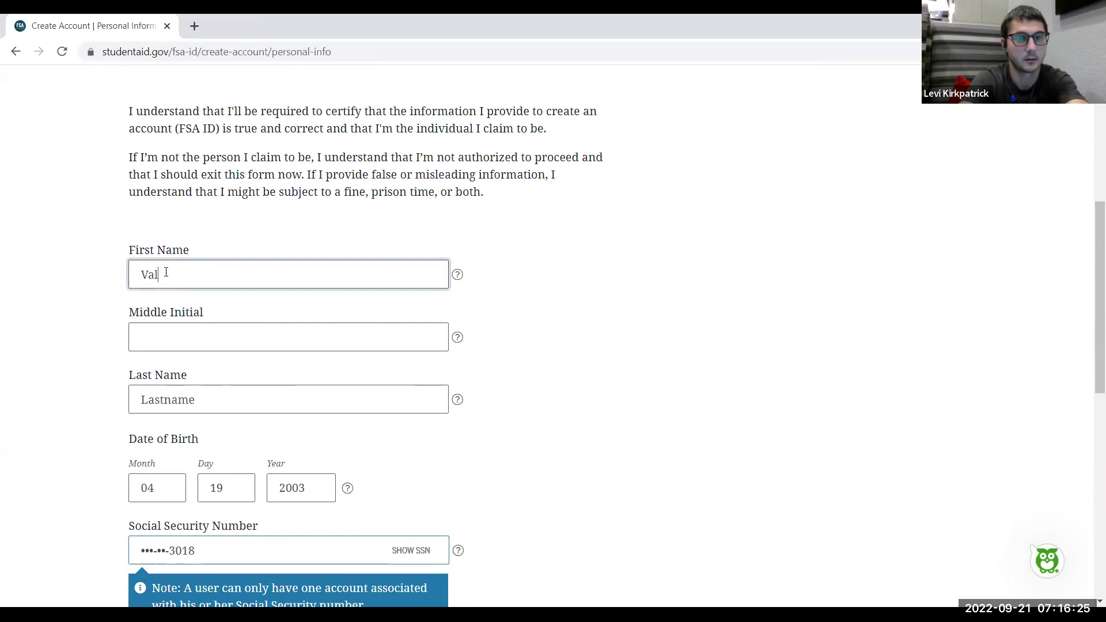
drag(179, 280, 113, 280)
scroll(544, 340, up, 3)
scroll(544, 341, up, 1)
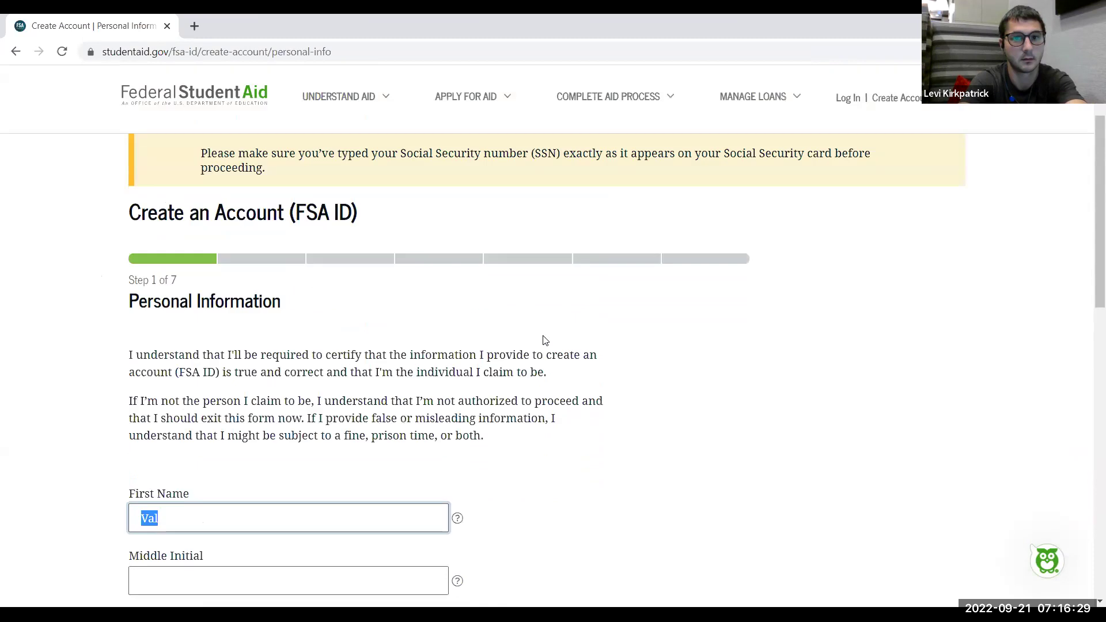
scroll(544, 341, down, 7)
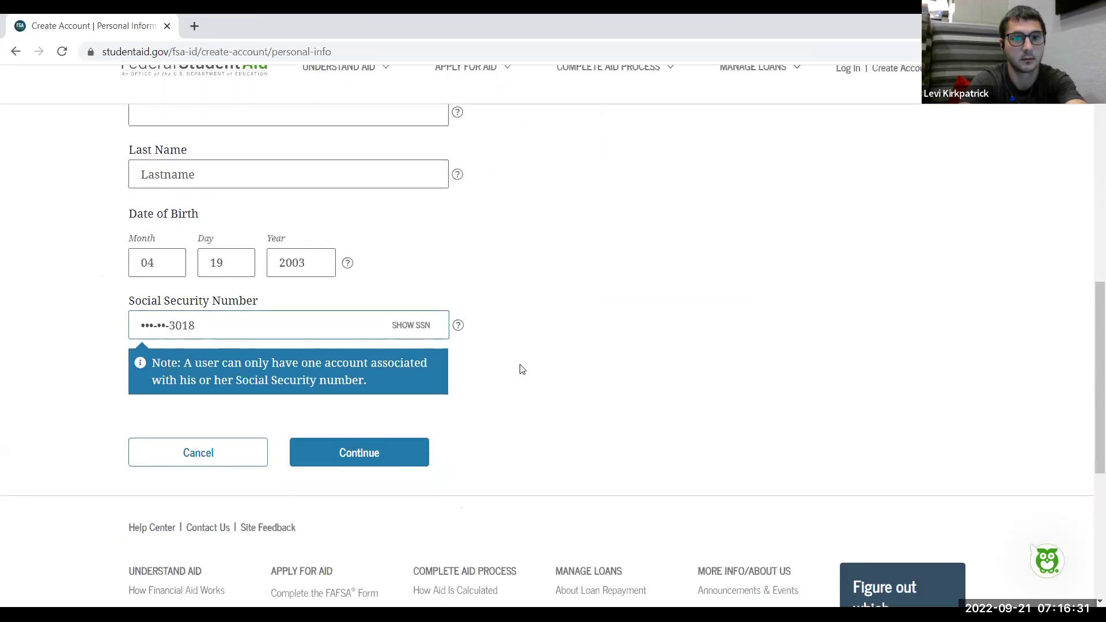
click(373, 459)
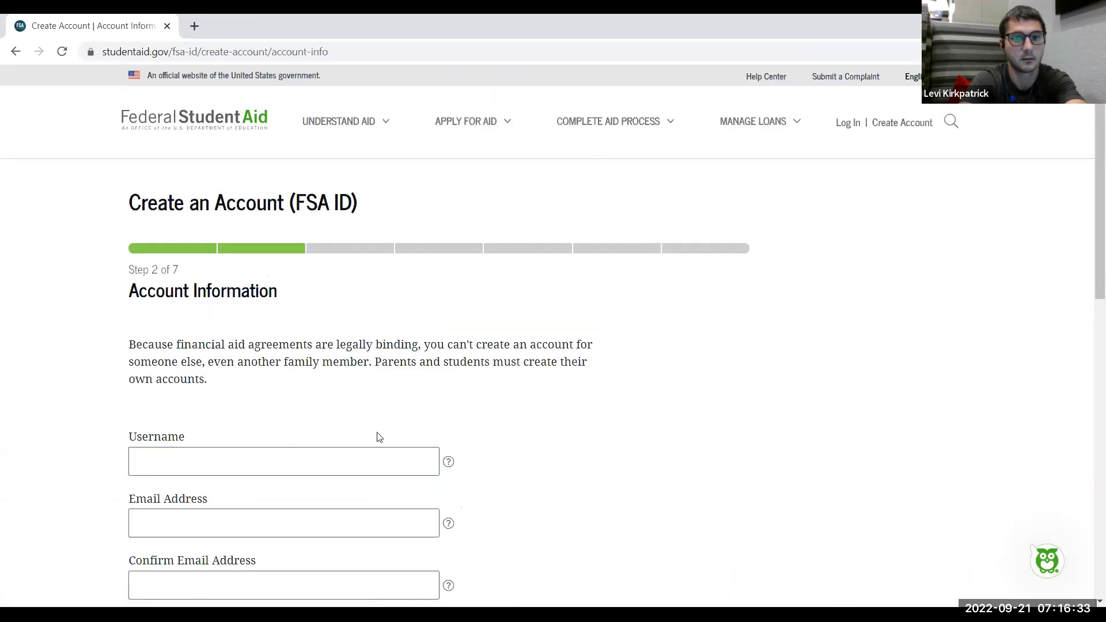
scroll(125, 287, down, 2)
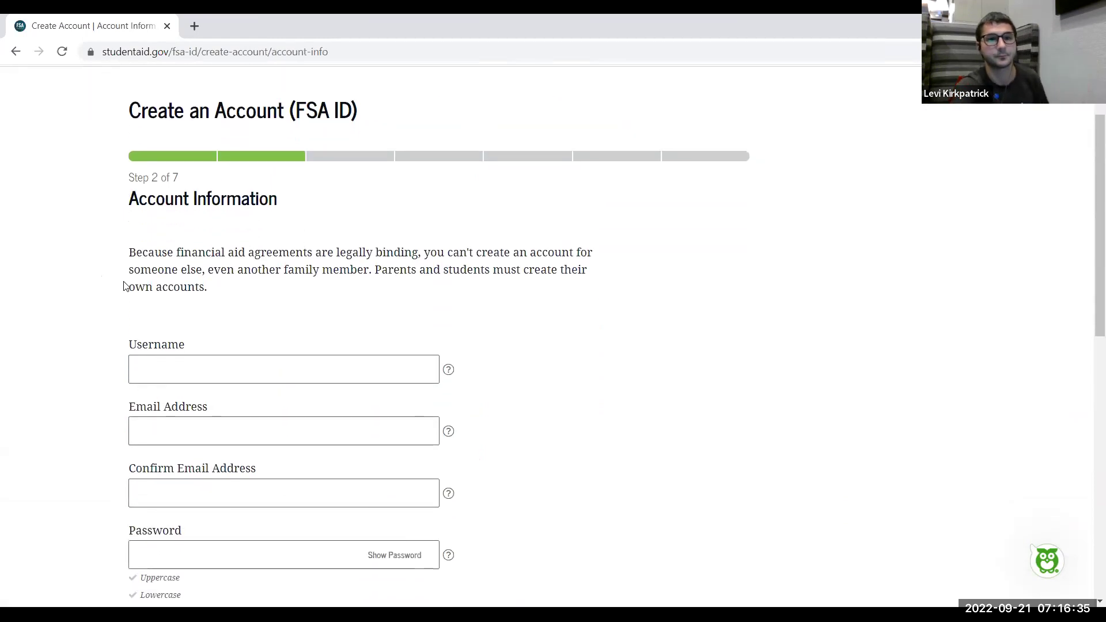
scroll(125, 287, down, 1)
scroll(126, 287, up, 3)
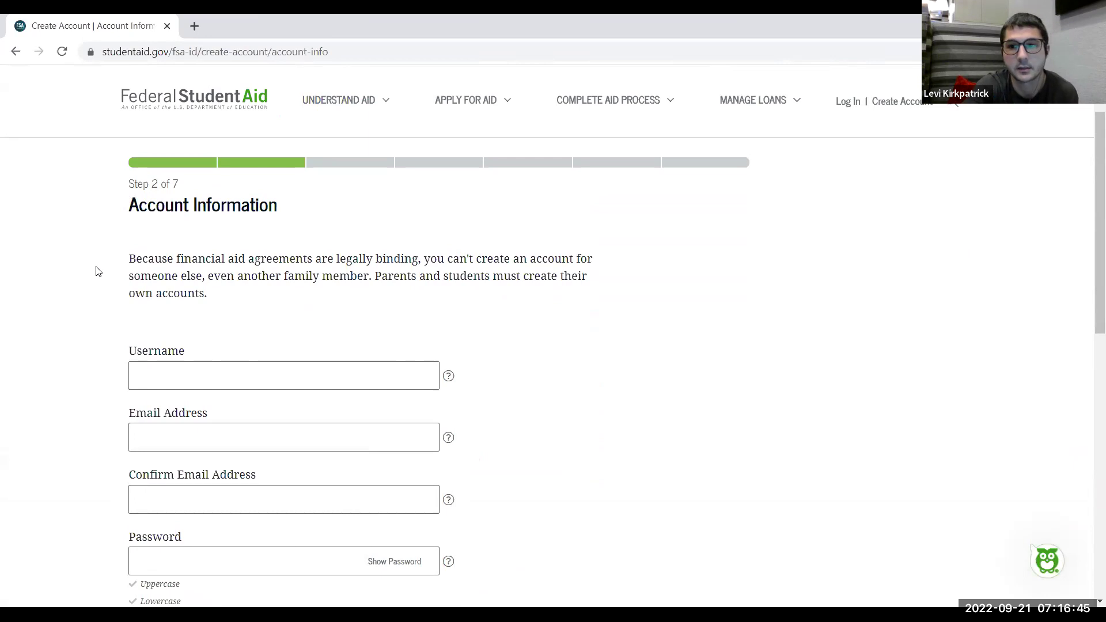
scroll(98, 272, down, 3)
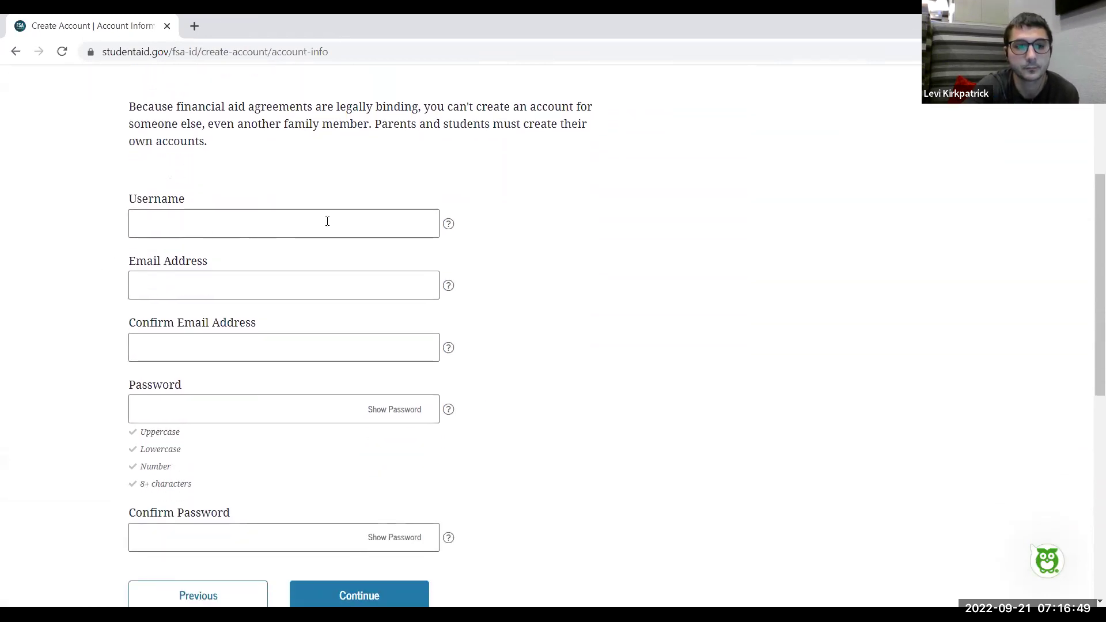
click(327, 221)
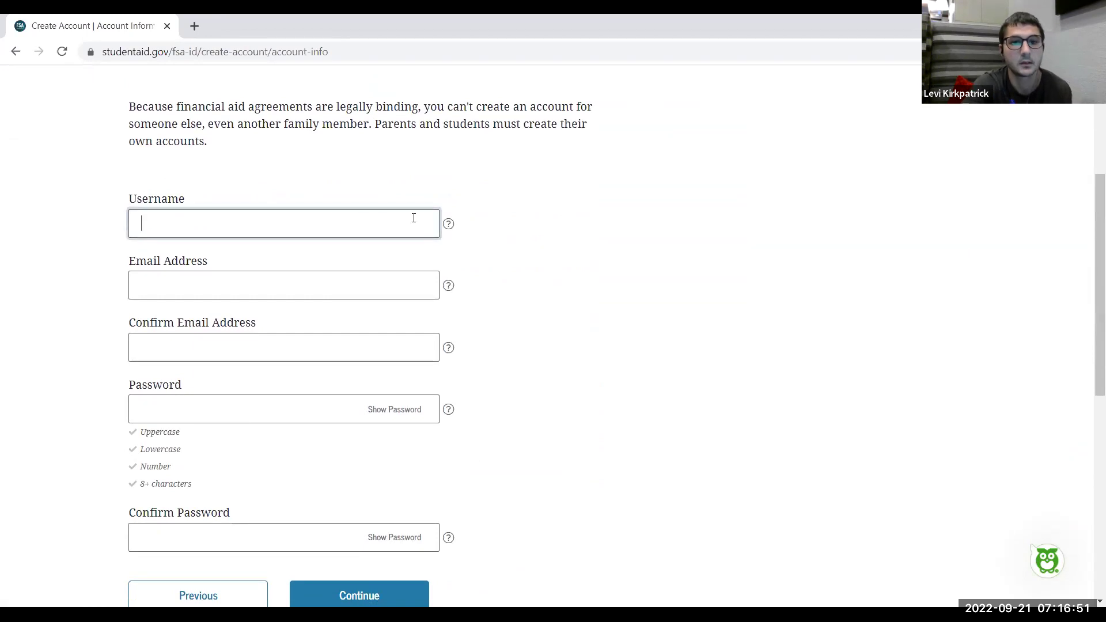
click(448, 225)
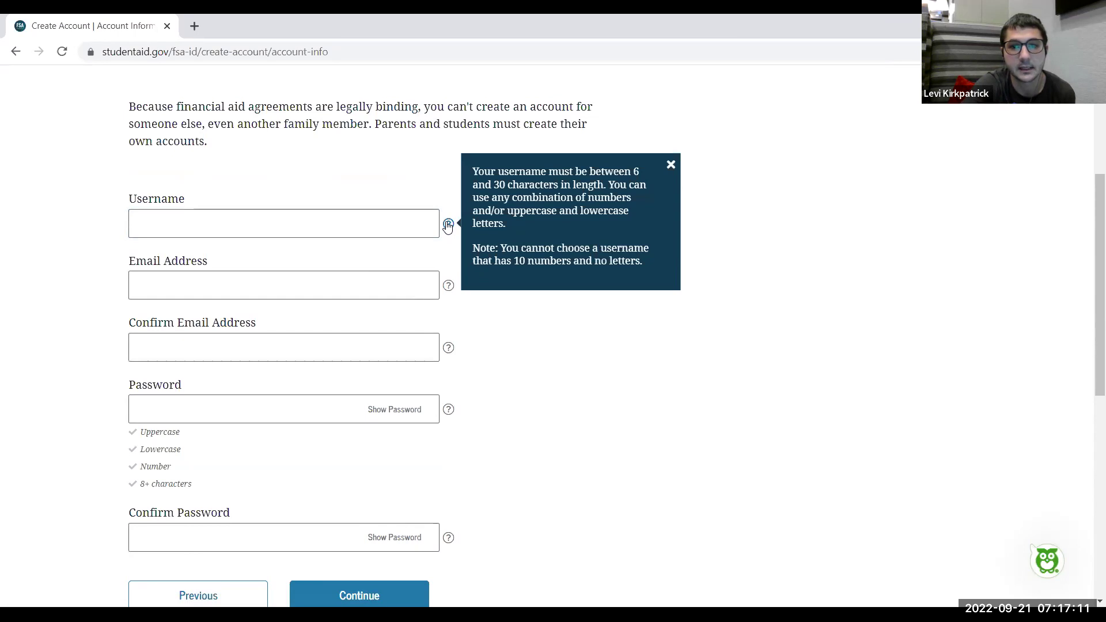
click(301, 224)
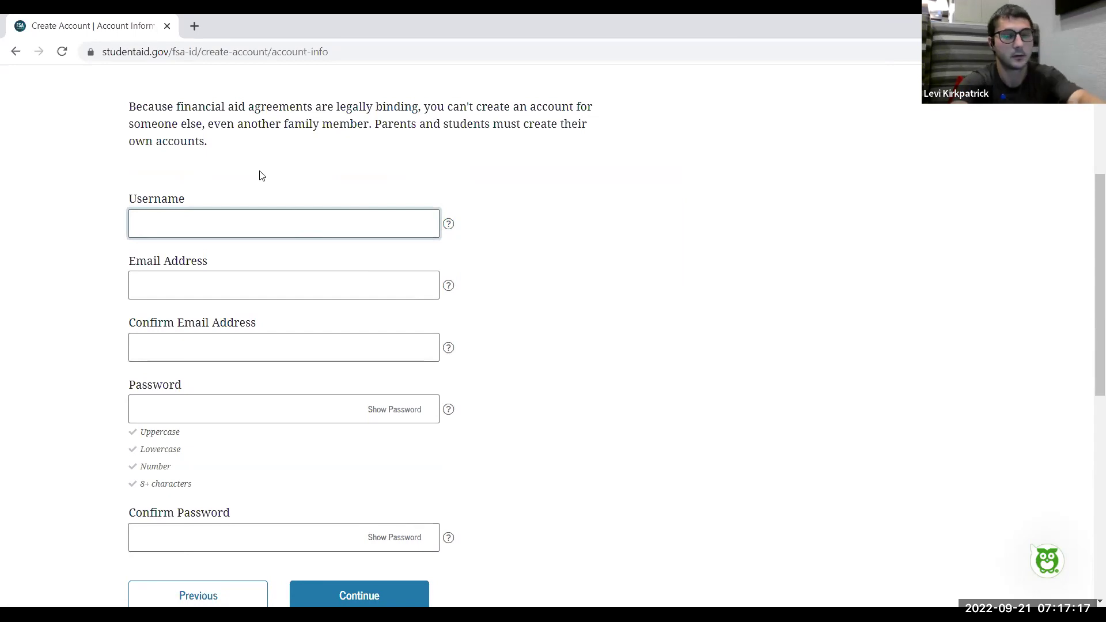
Enter a username and try different trailing digits after it is reported taken
text(new)
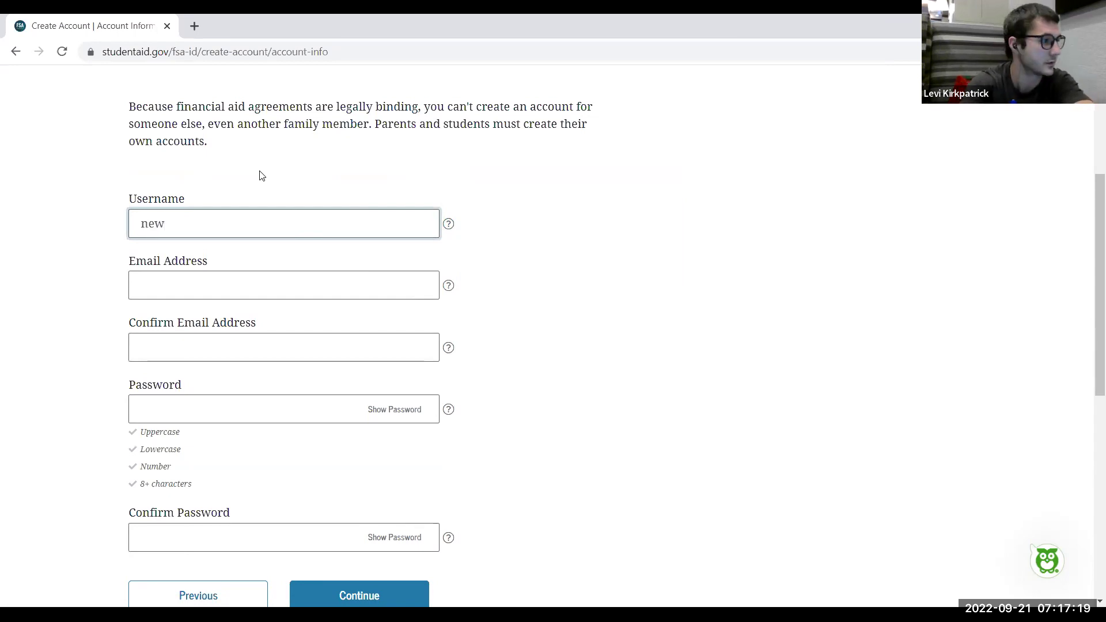
text(user)
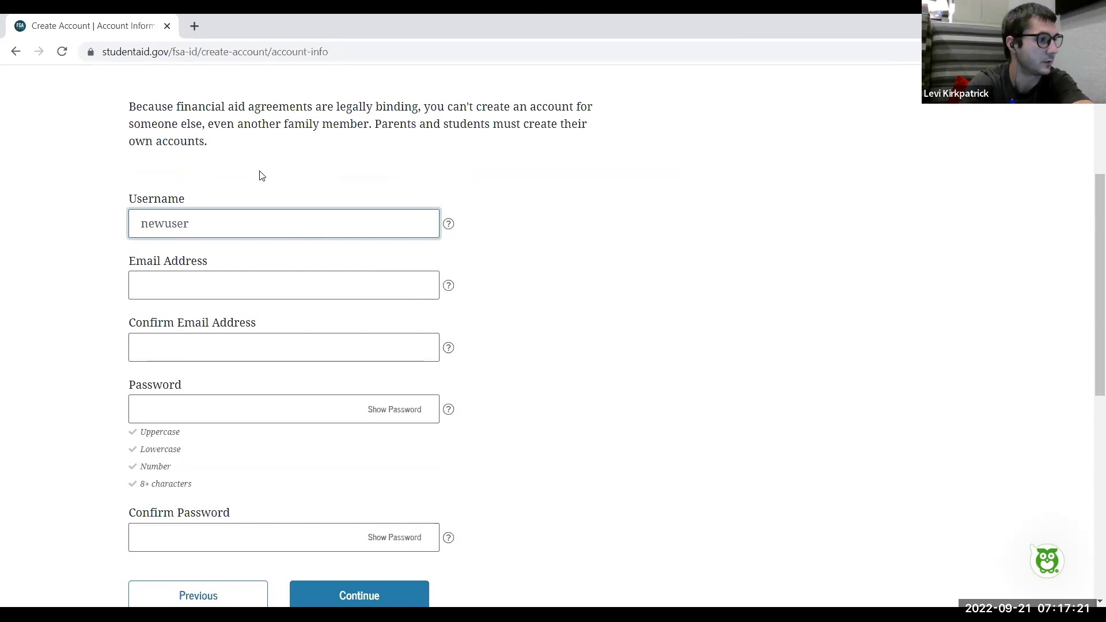
text(78)
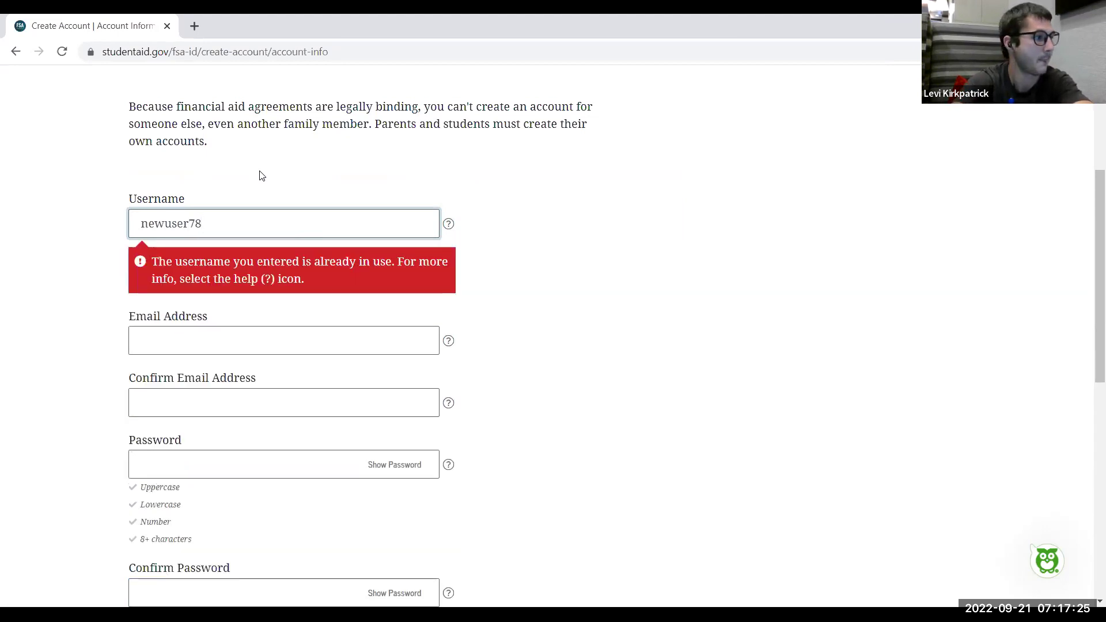
click(252, 338)
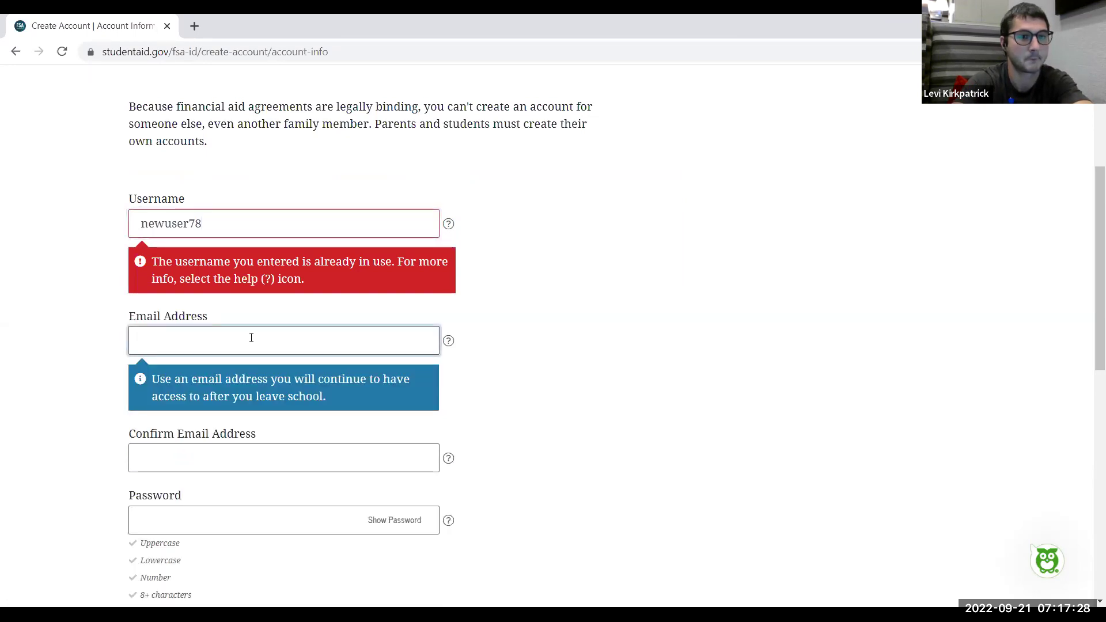
click(212, 222)
key(BackSpace)
text(9)
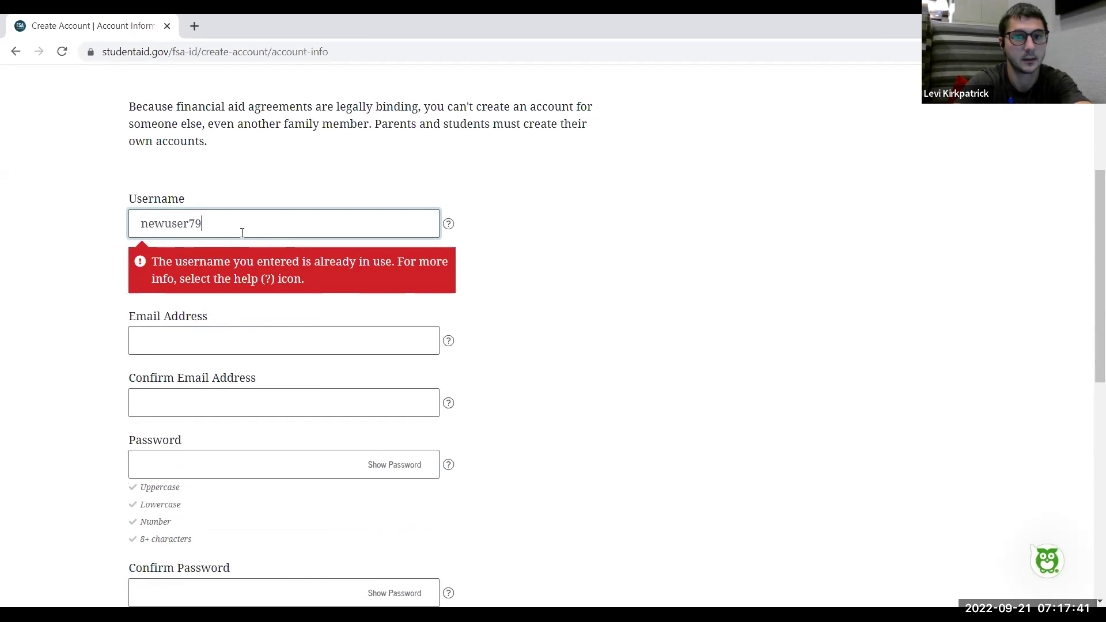
key(BackSpace)
key(BackSpace)
text(80)
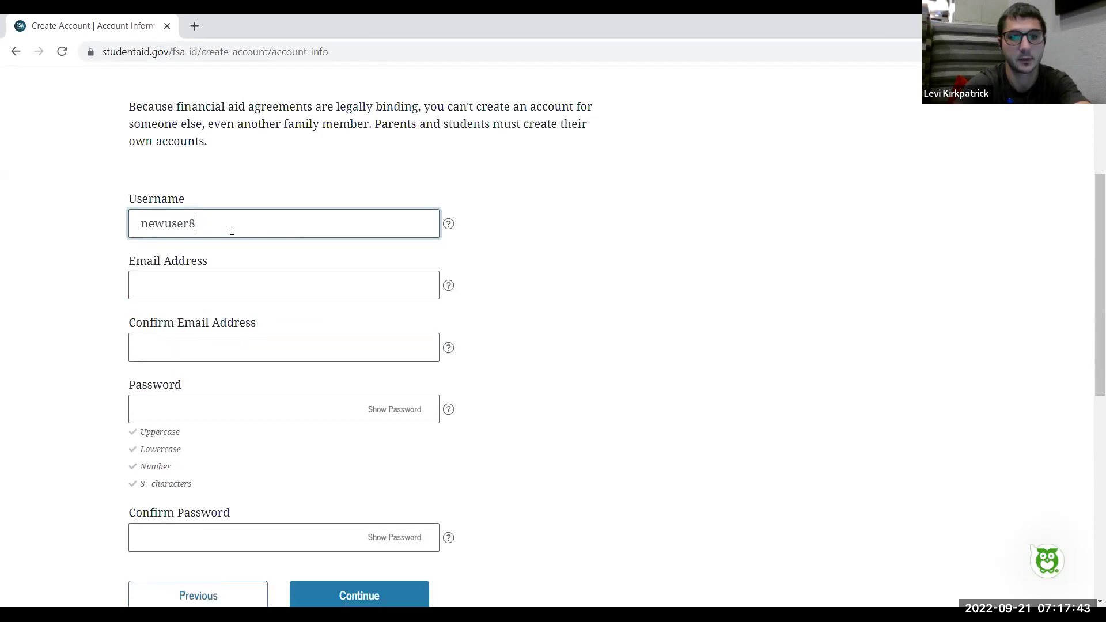
click(203, 284)
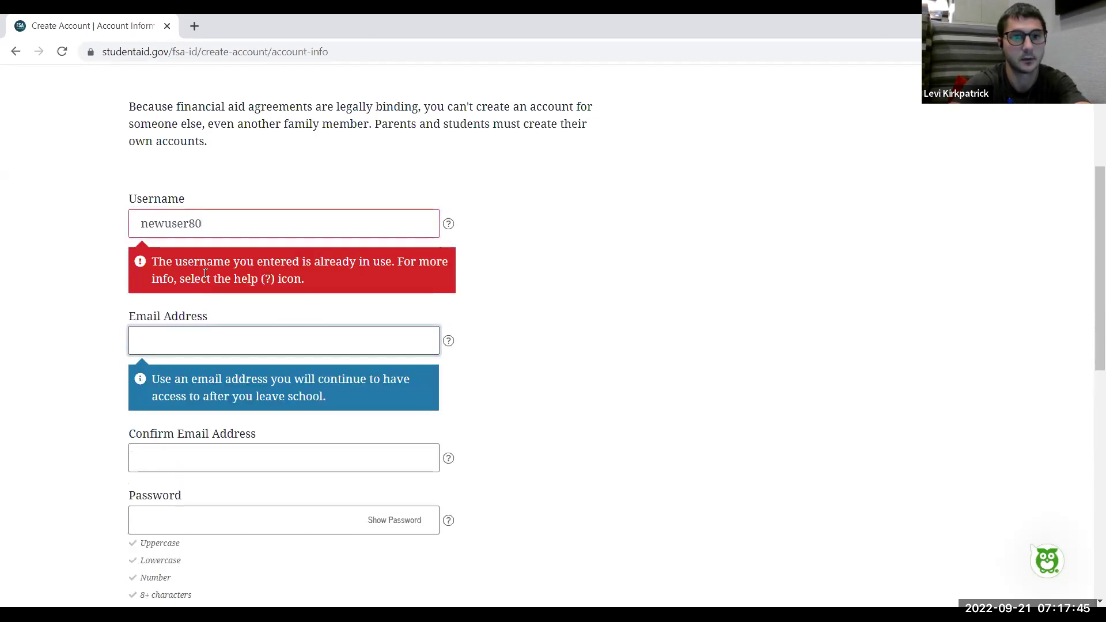
End the username in 99 so it is accepted as available, then begin the email address
click(225, 225)
key(BackSpace)
key(BackSpace)
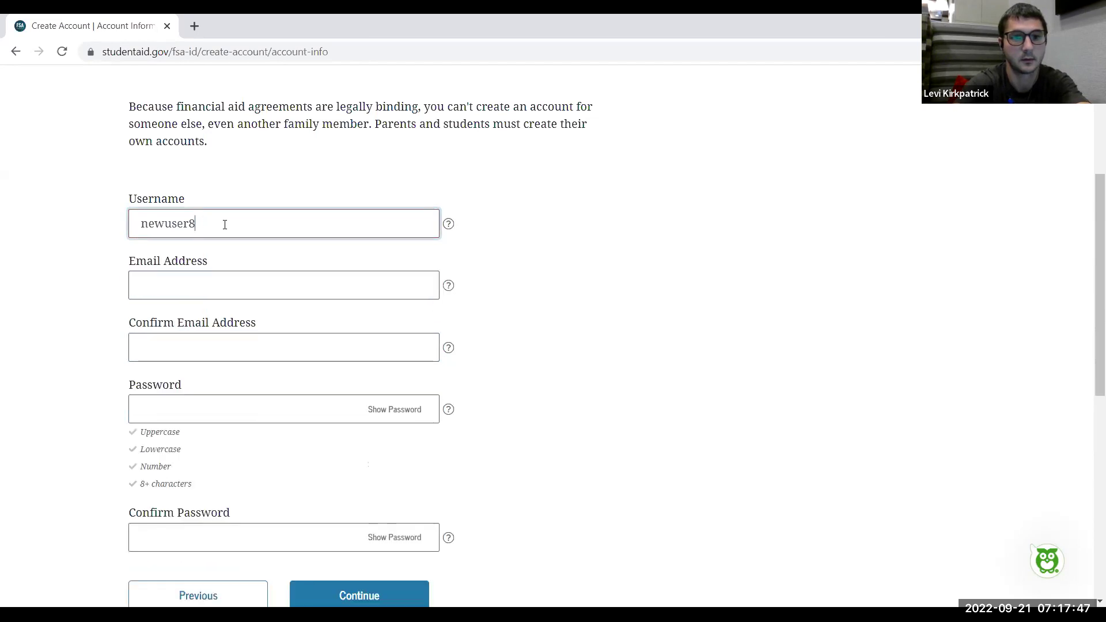
text(99)
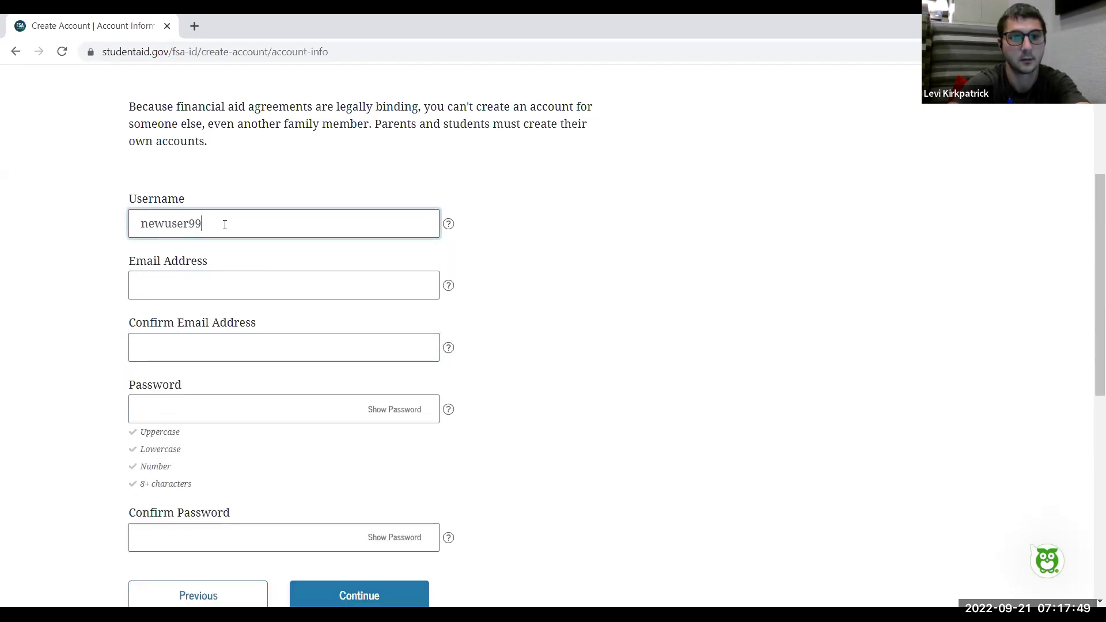
click(213, 289)
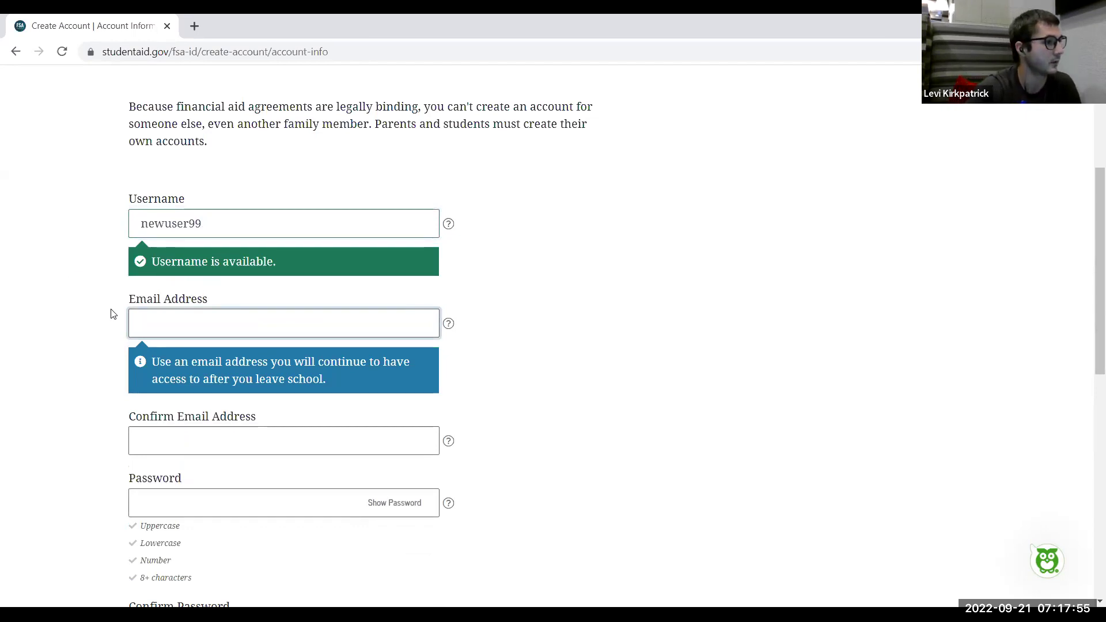
text(newuser)
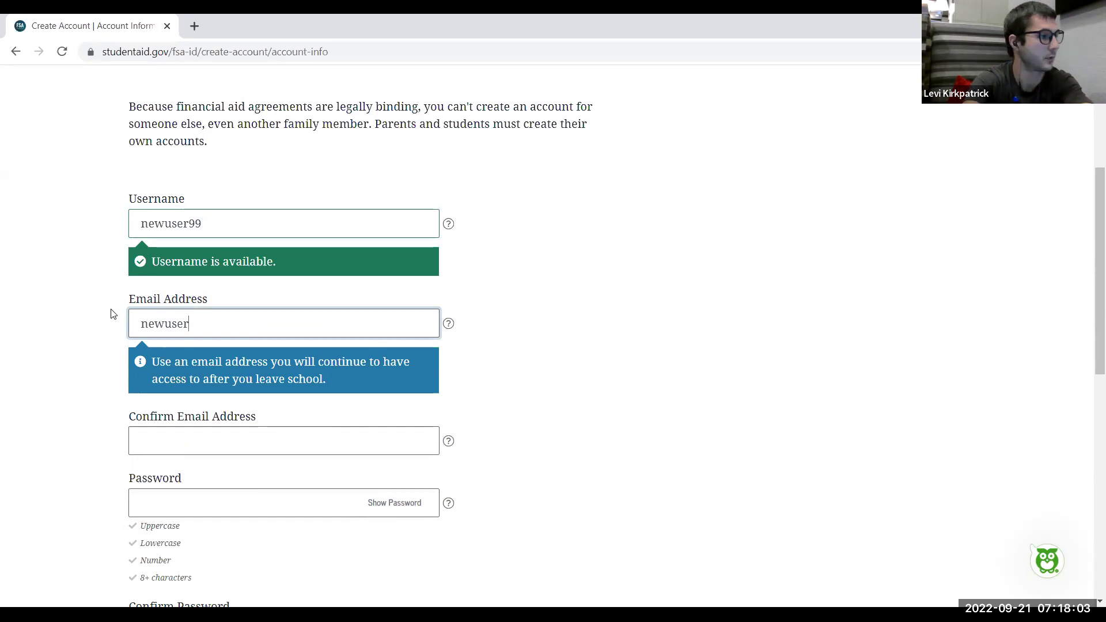
Finish the demo email address and repeat it in Confirm Email Address
text(99)
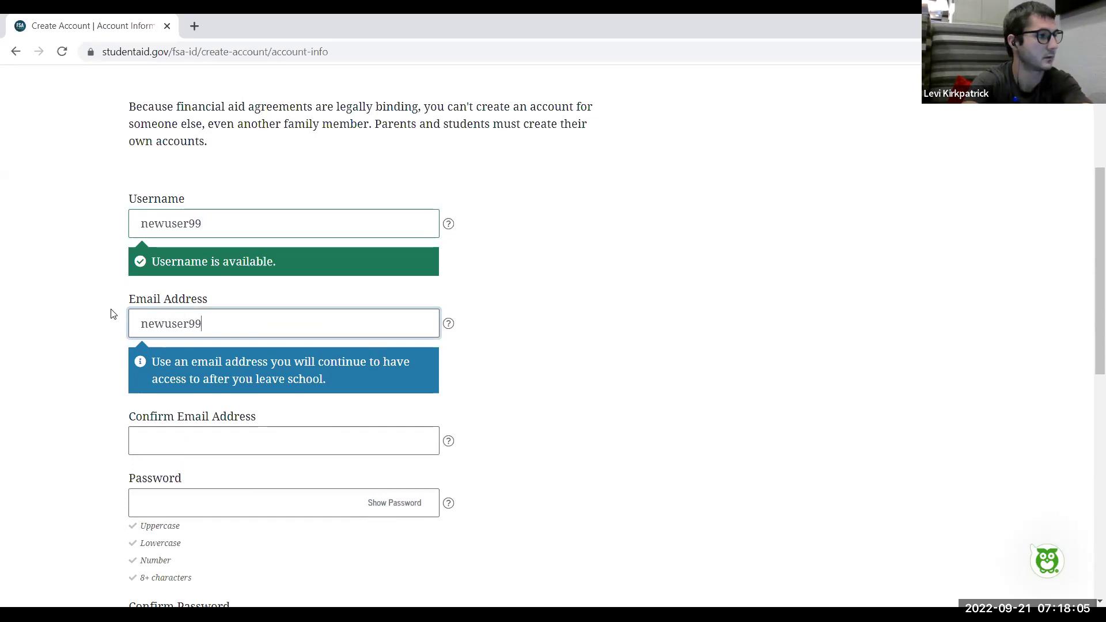
text(@fafsa)
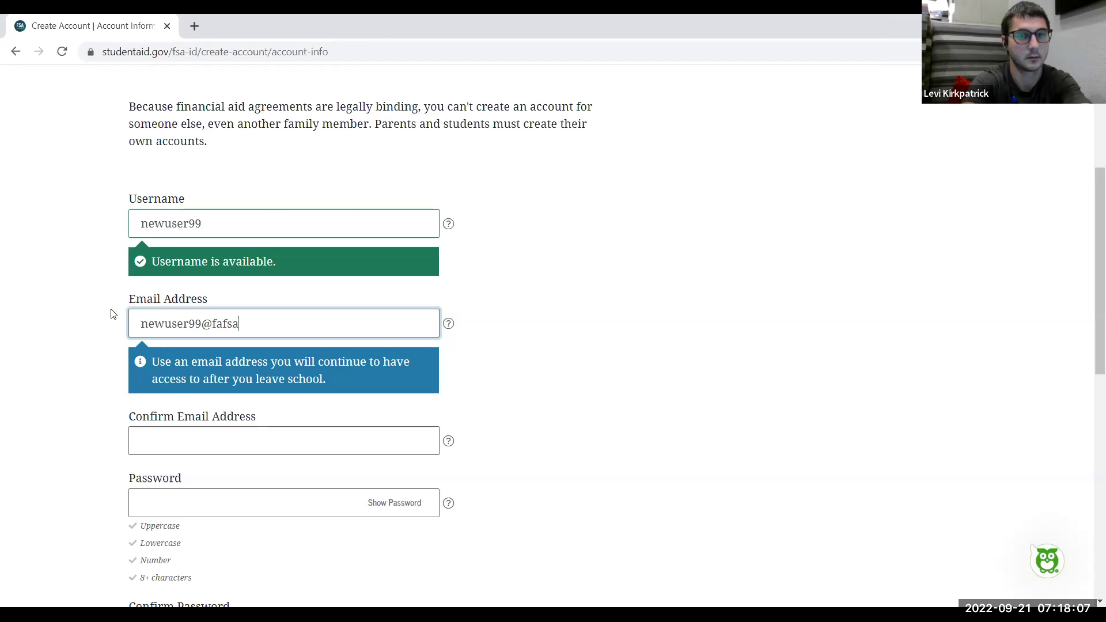
text(demo.com)
click(187, 389)
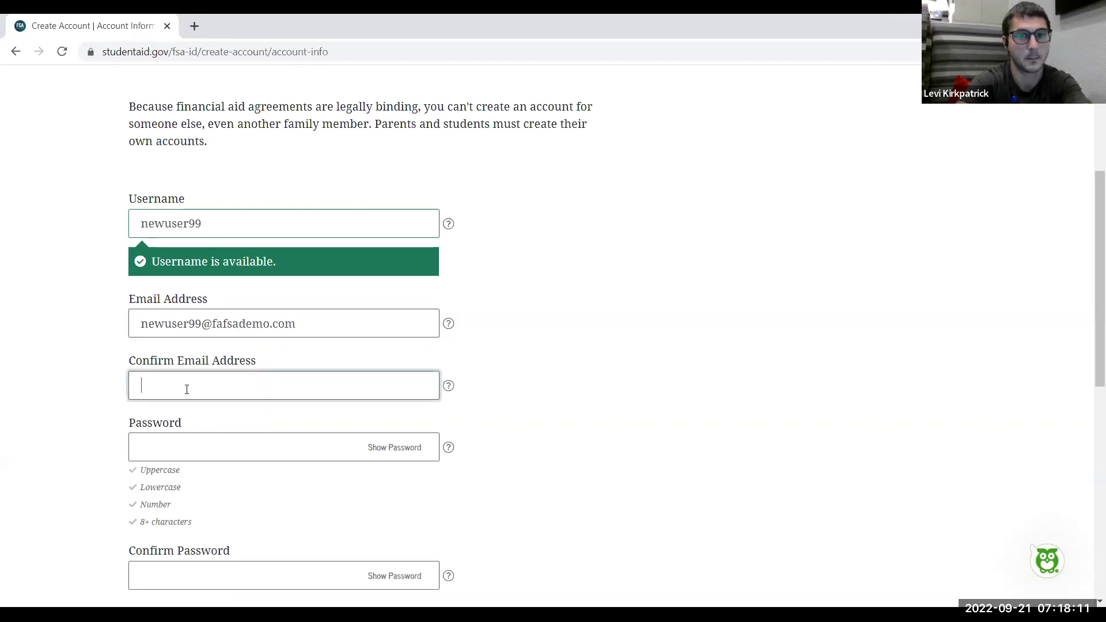
text(newuser)
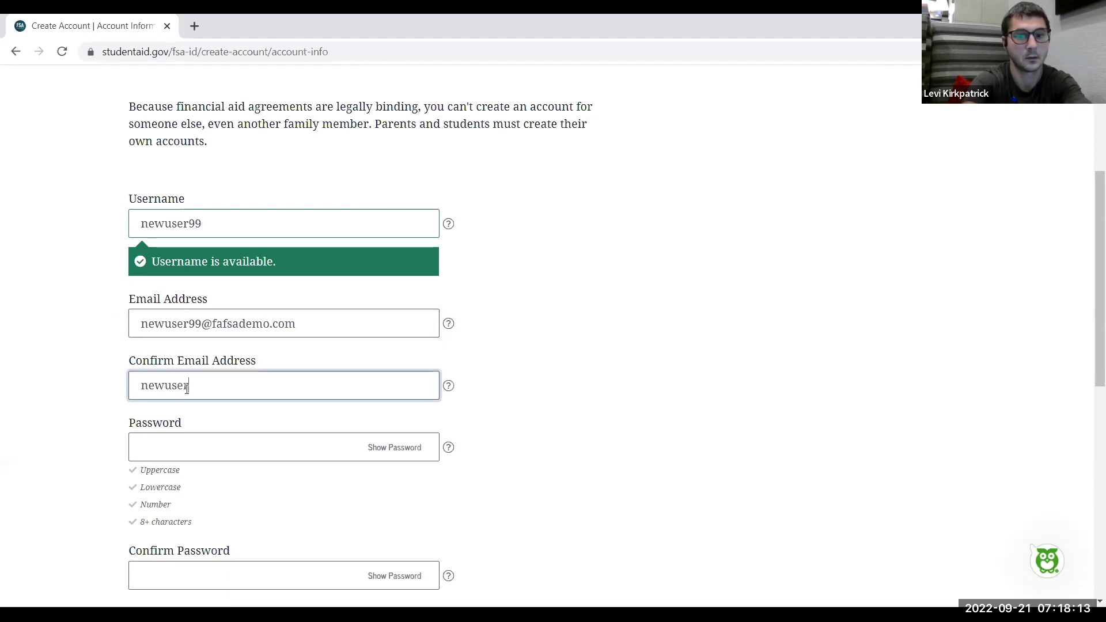
text(99@fafs)
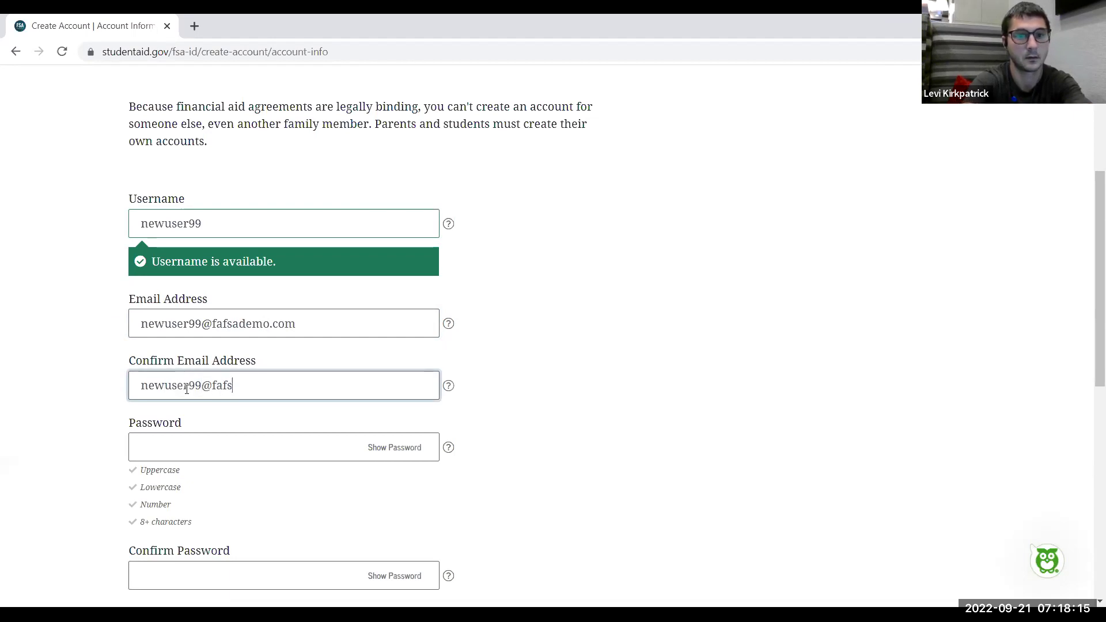
text(ademo.com)
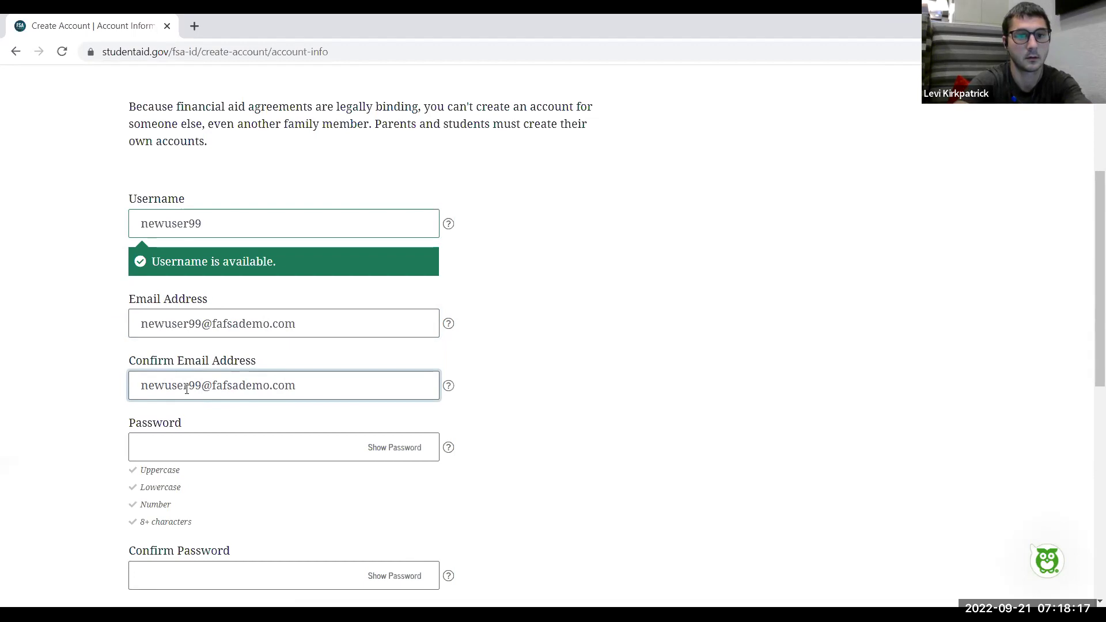
click(217, 449)
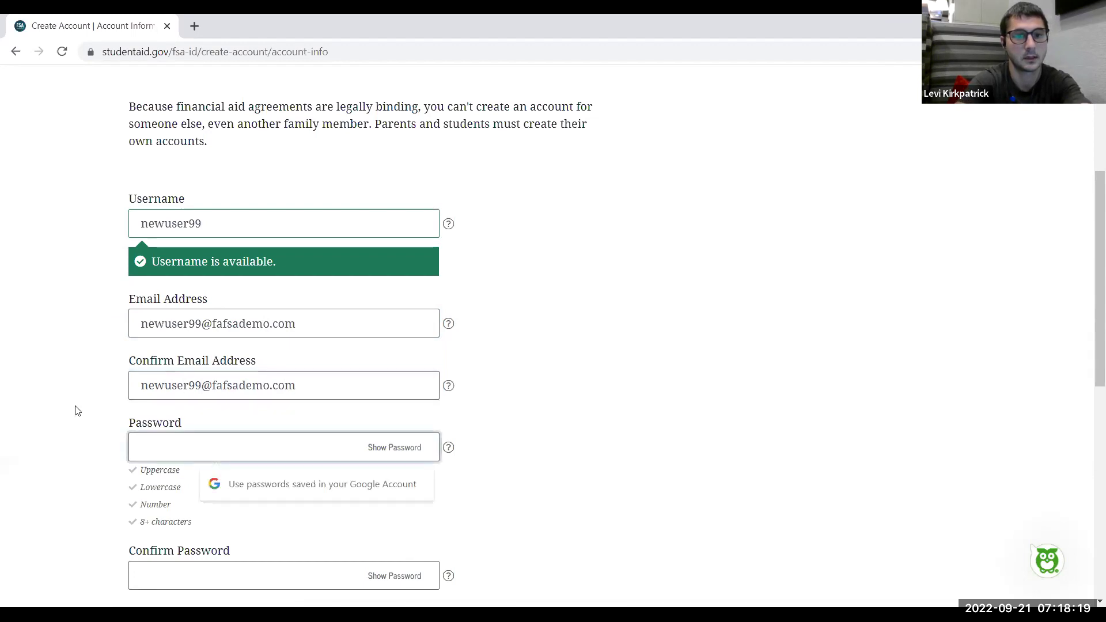
Dismiss the saved-password suggestion and enter the account password in both password fields
scroll(75, 410, down, 2)
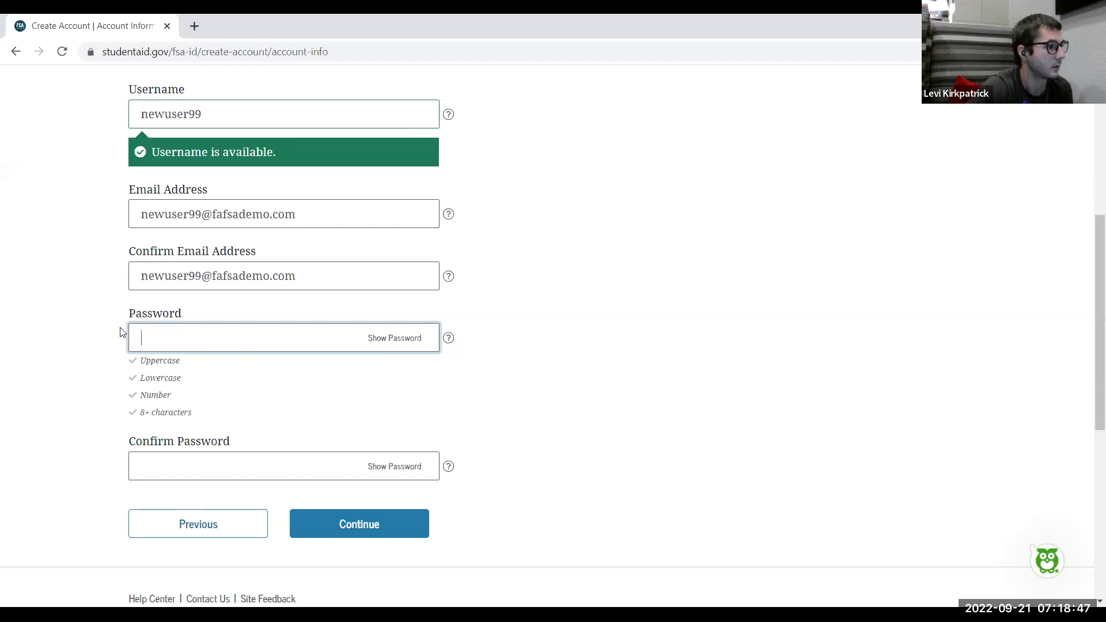
click(120, 333)
click(166, 340)
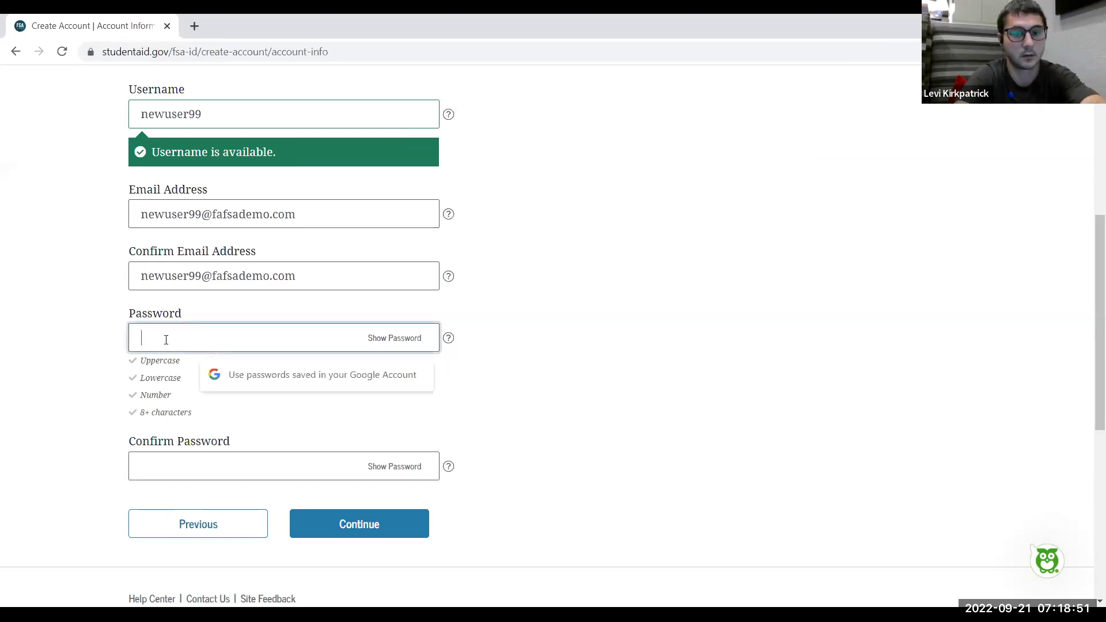
text(Password!)
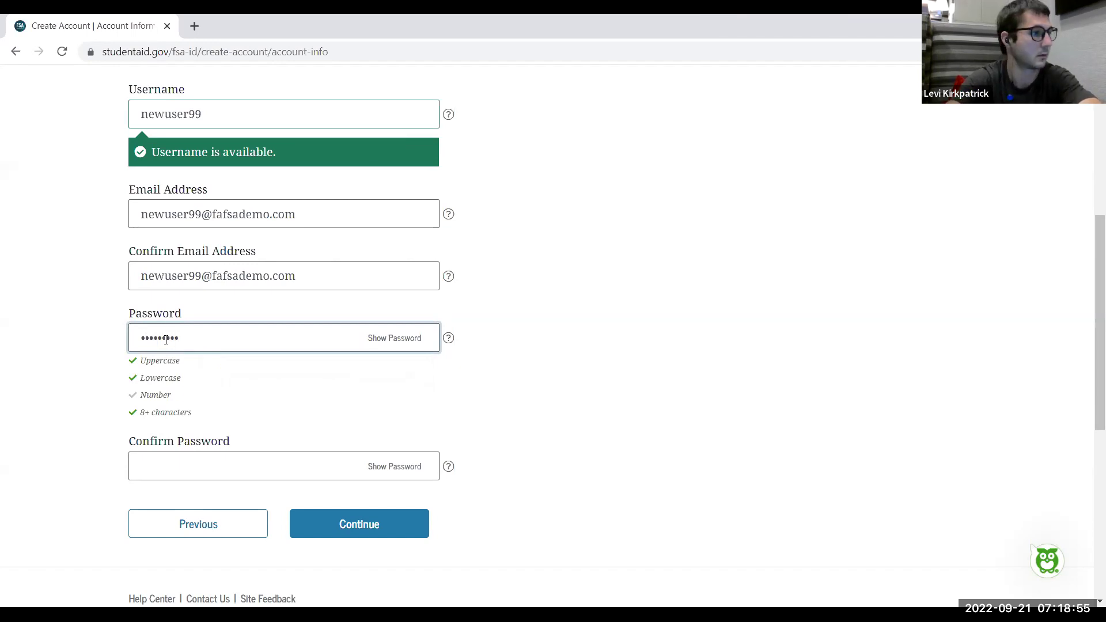
click(211, 469)
text(Password1)
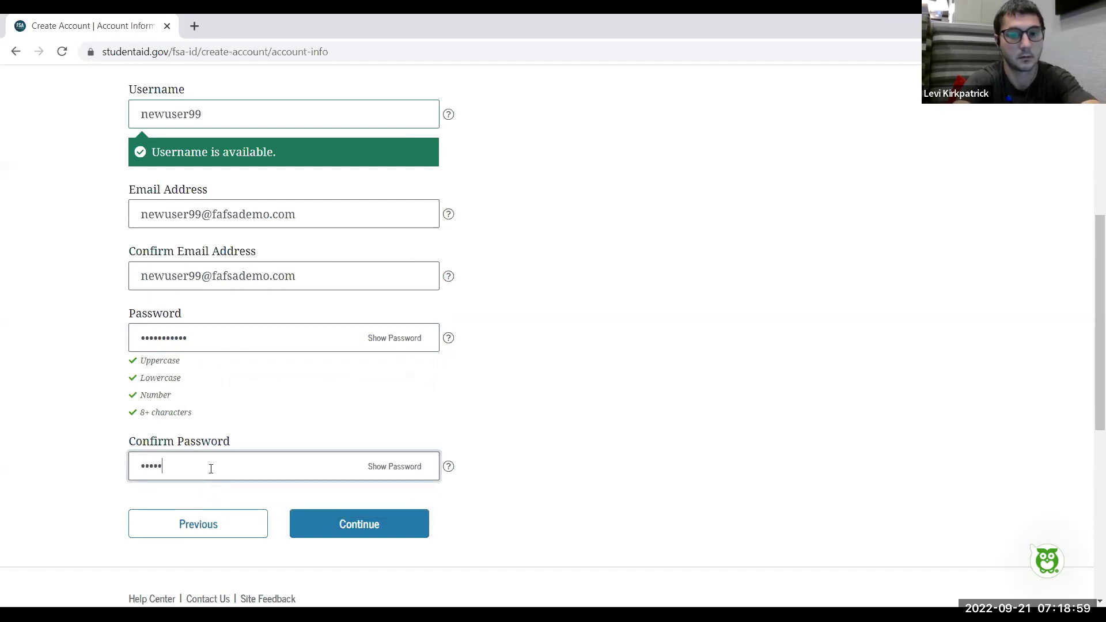
text(!)
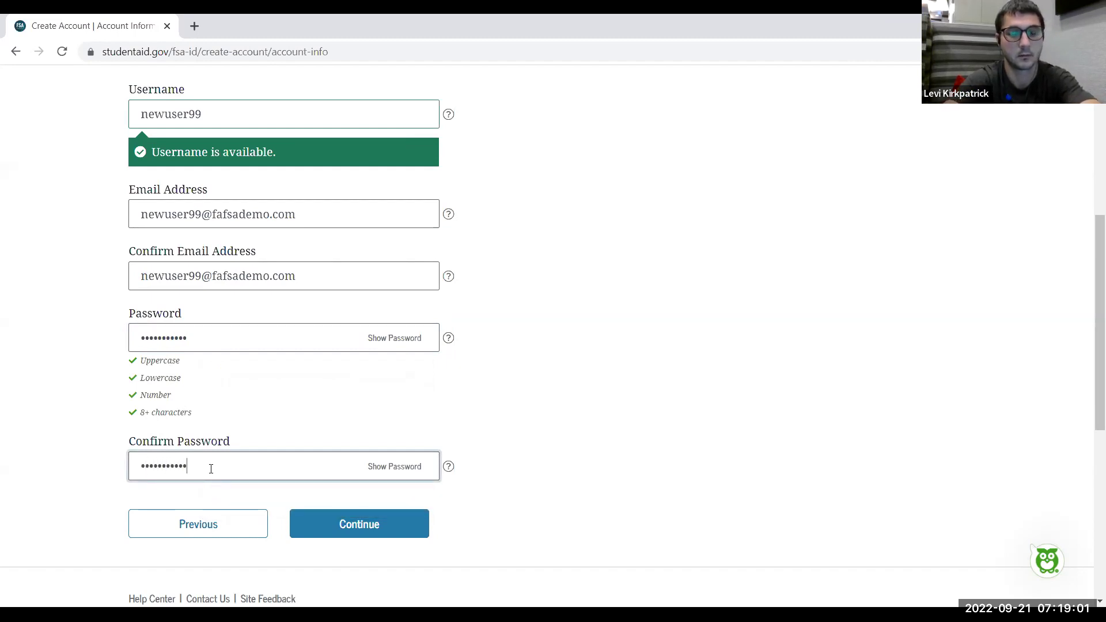
scroll(211, 468, left, 2)
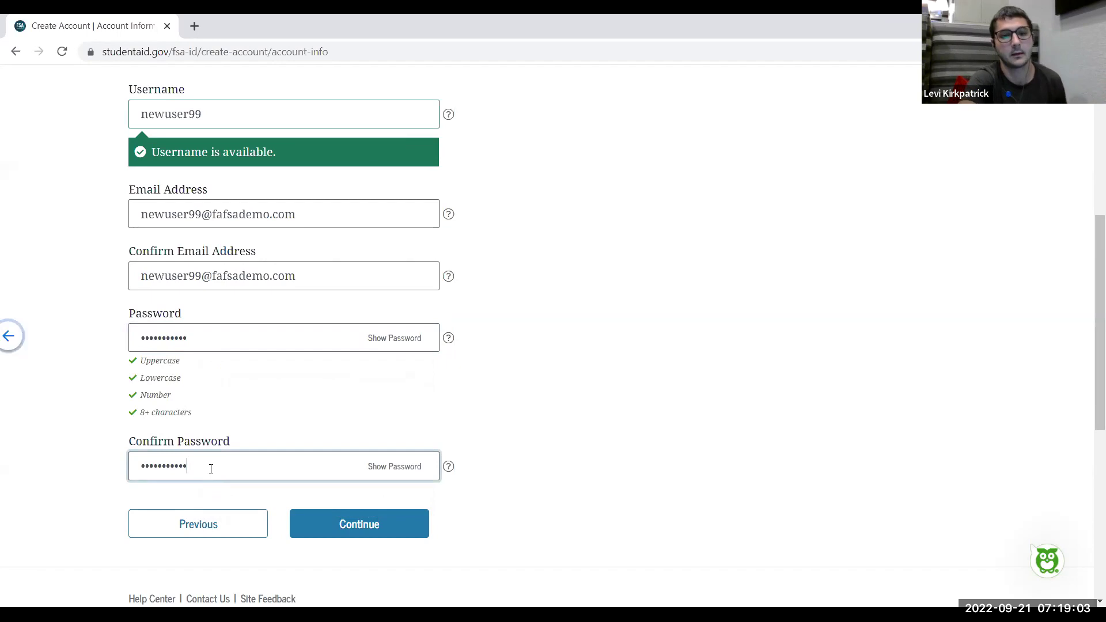
Submit the account details, decline saving the password, and reach Contact Information
click(365, 522)
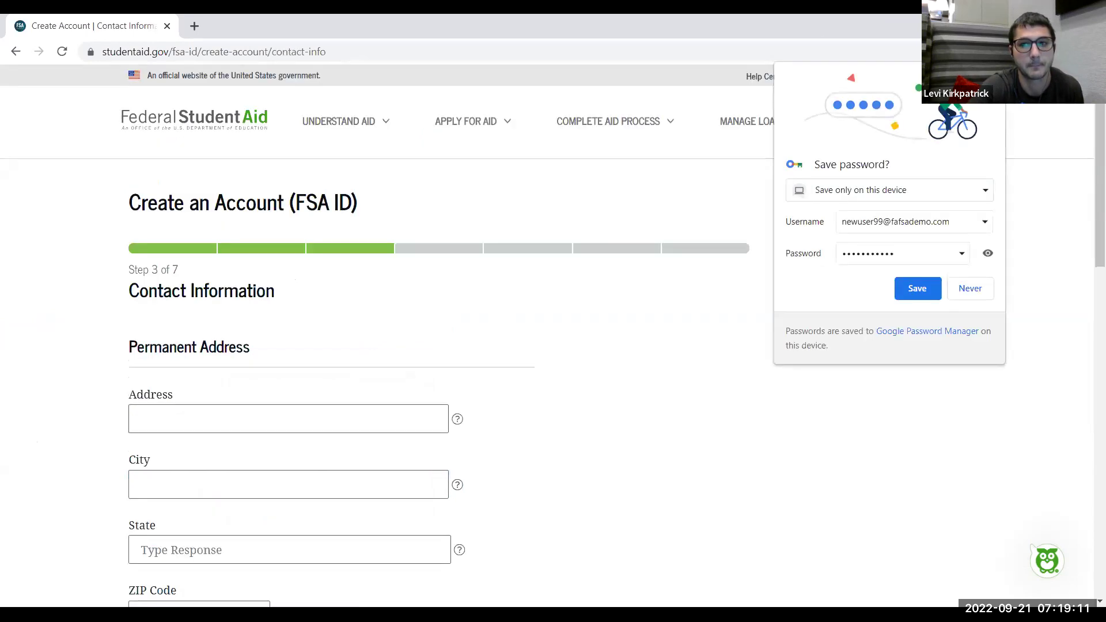
click(457, 243)
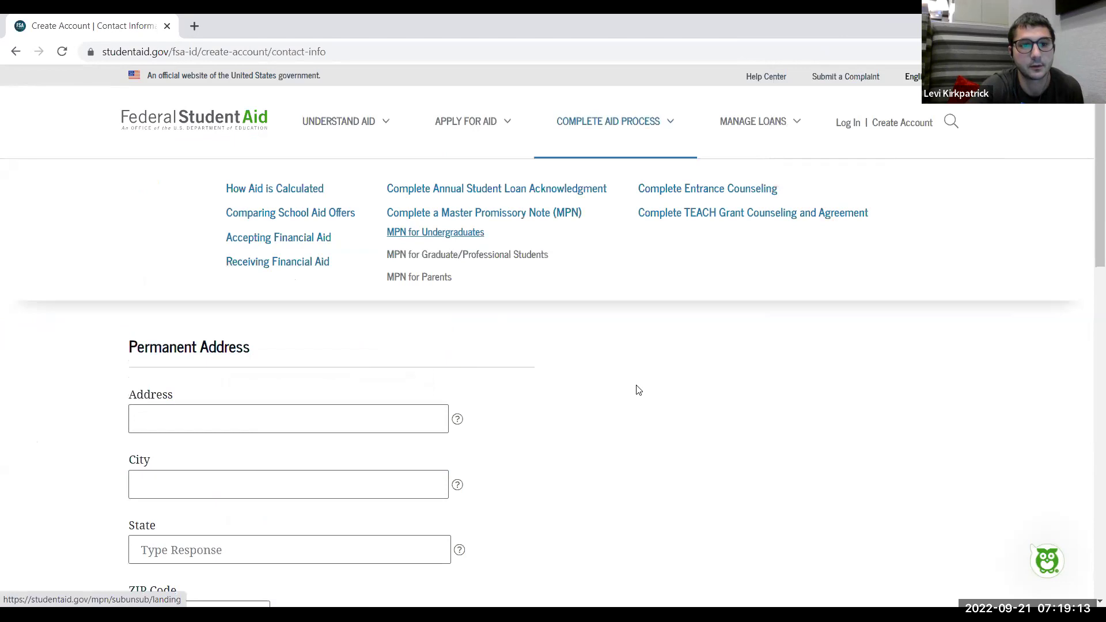
scroll(634, 388, down, 1)
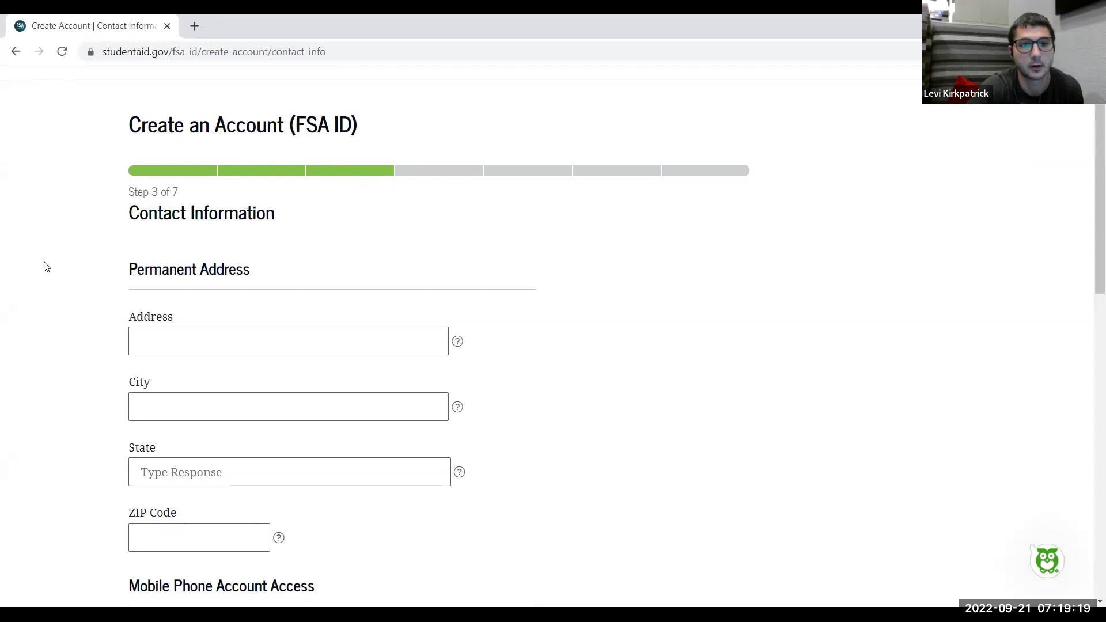
scroll(46, 266, down, 2)
scroll(47, 266, up, 1)
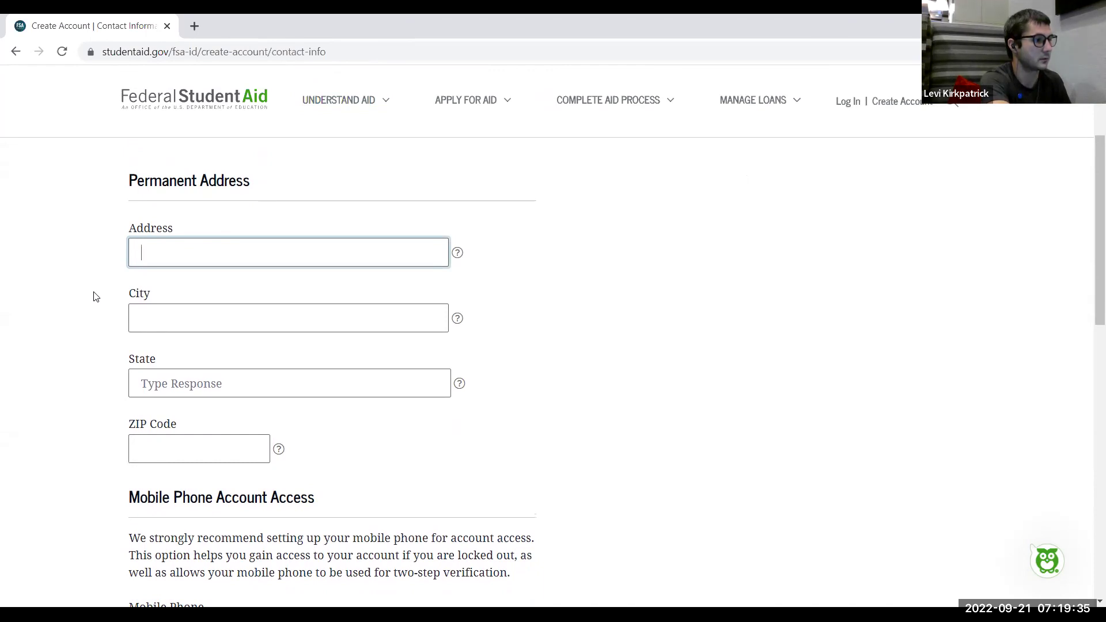
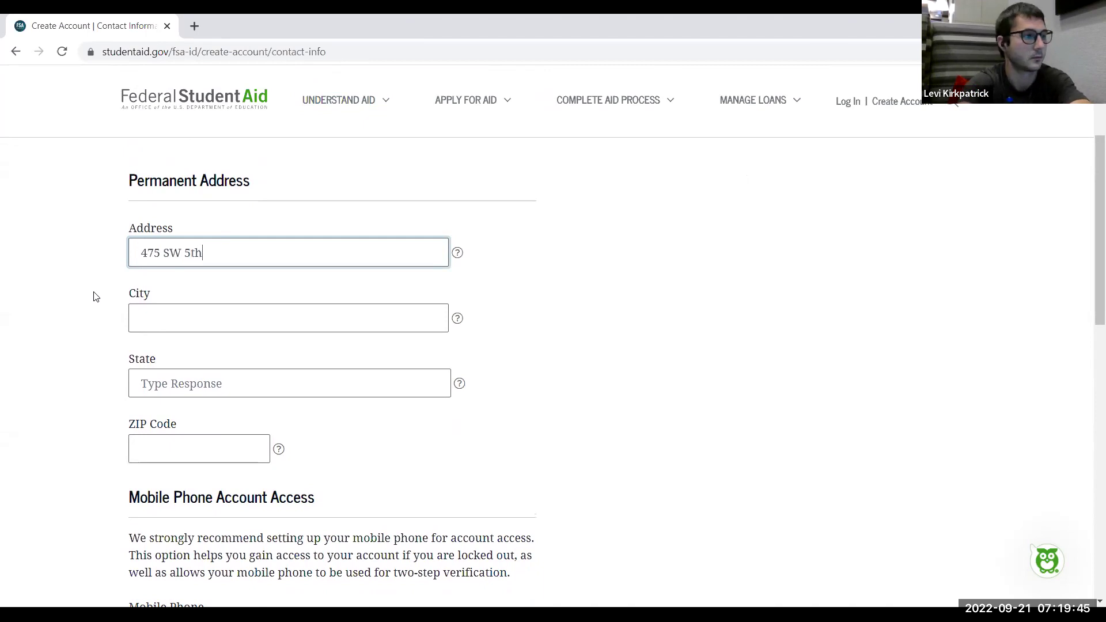
Enter the permanent street address and city
key(Tab)
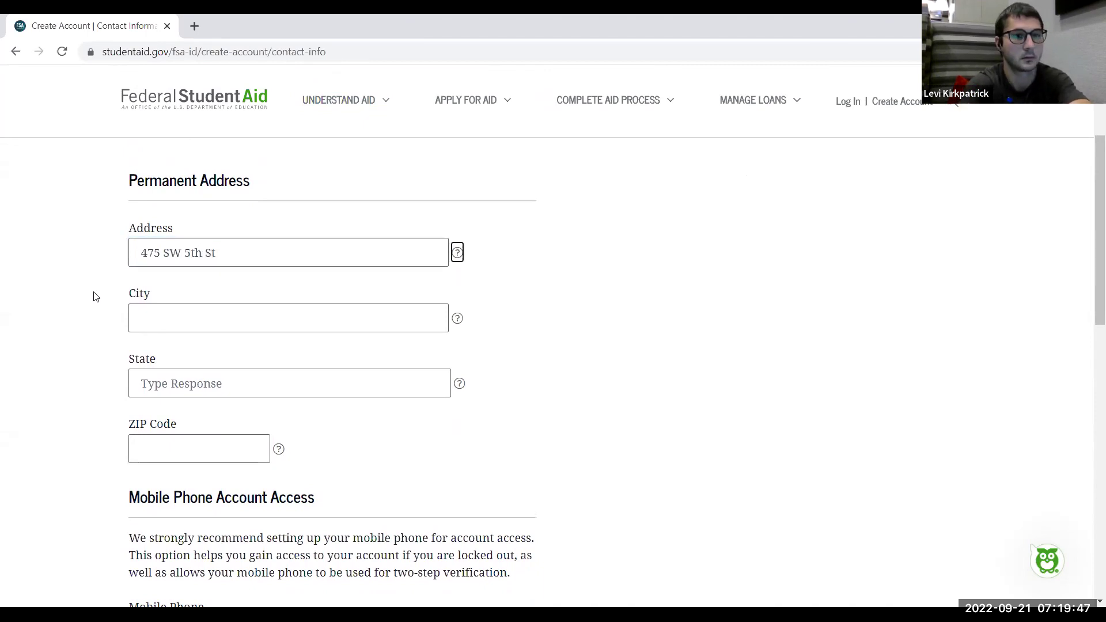
key(Tab)
text(Des )
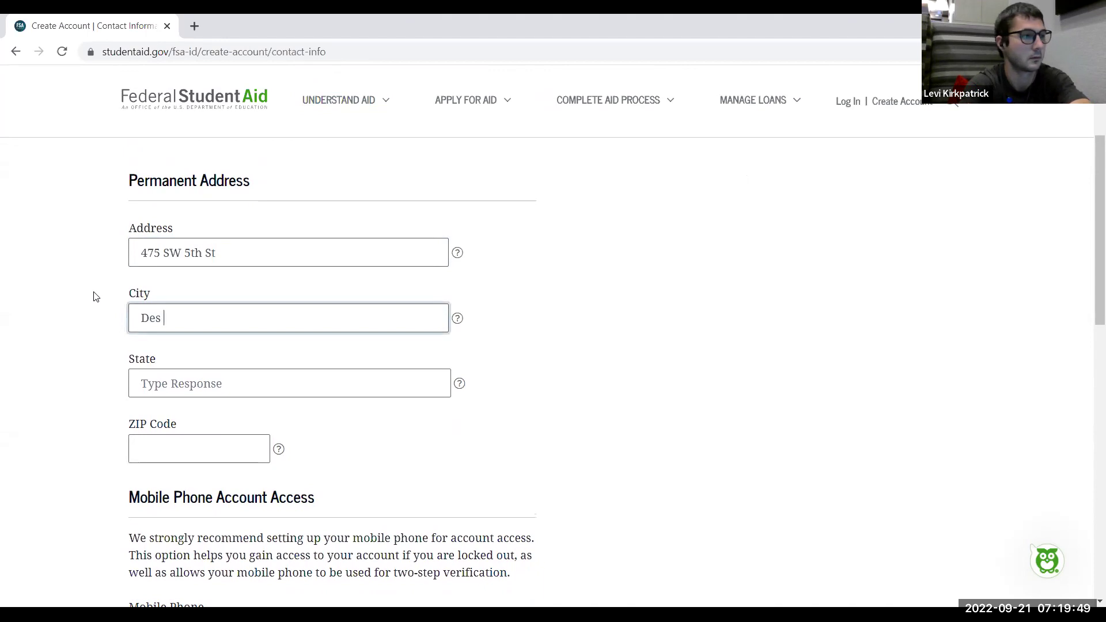
text(Moines)
Choose Iowa as the state and enter the ZIP code
key(Tab)
key(Tab)
text(IO)
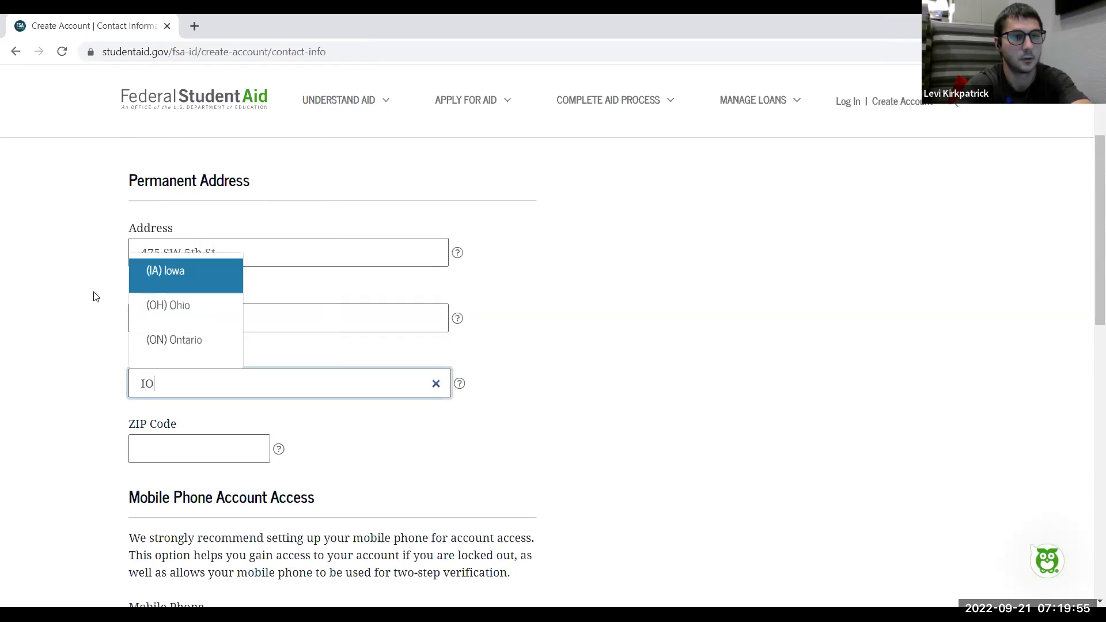
click(182, 285)
click(196, 449)
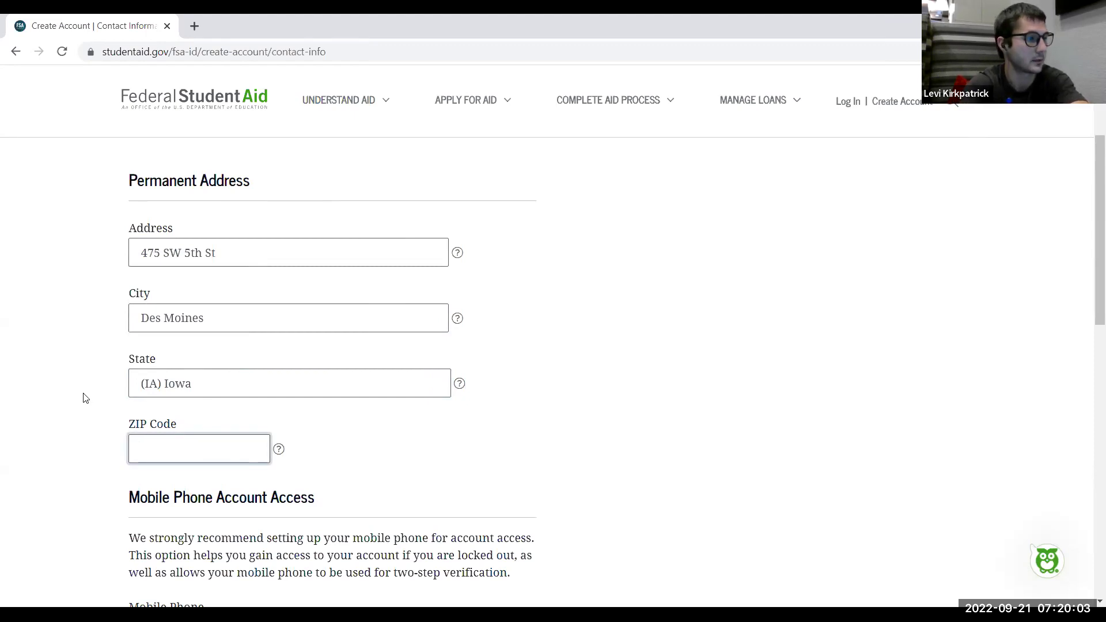
text(50309)
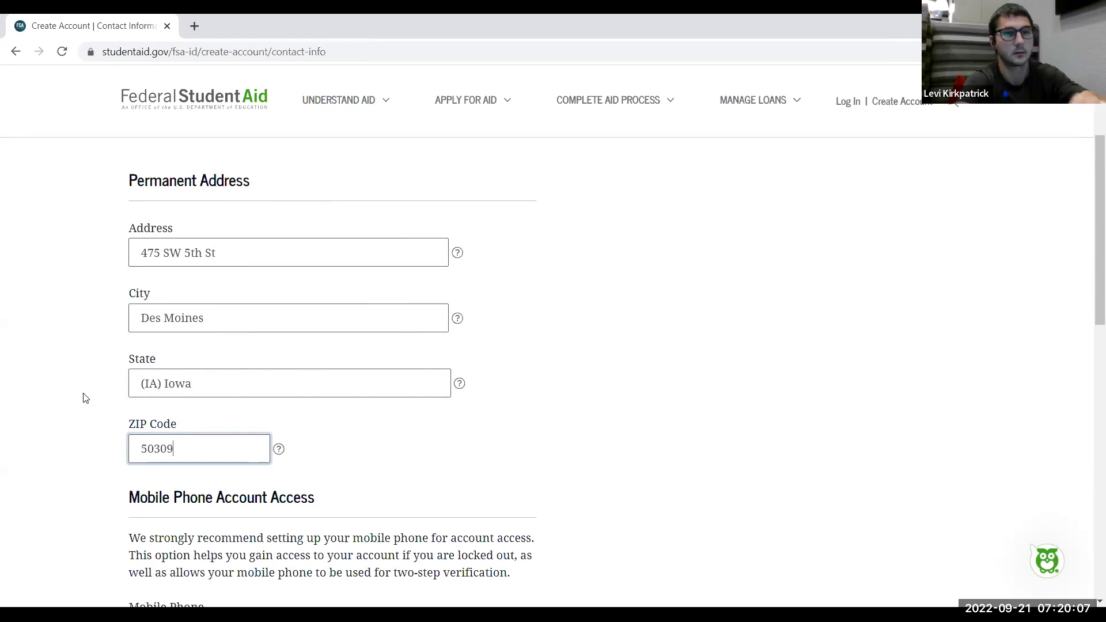
scroll(84, 368, down, 3)
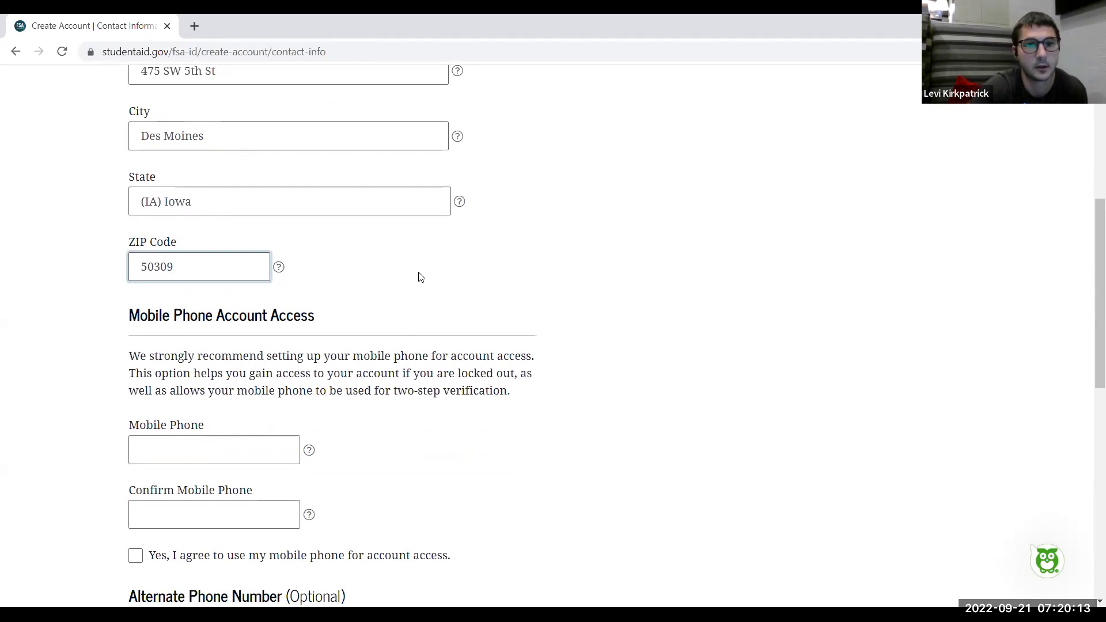
scroll(420, 277, up, 3)
scroll(420, 277, down, 2)
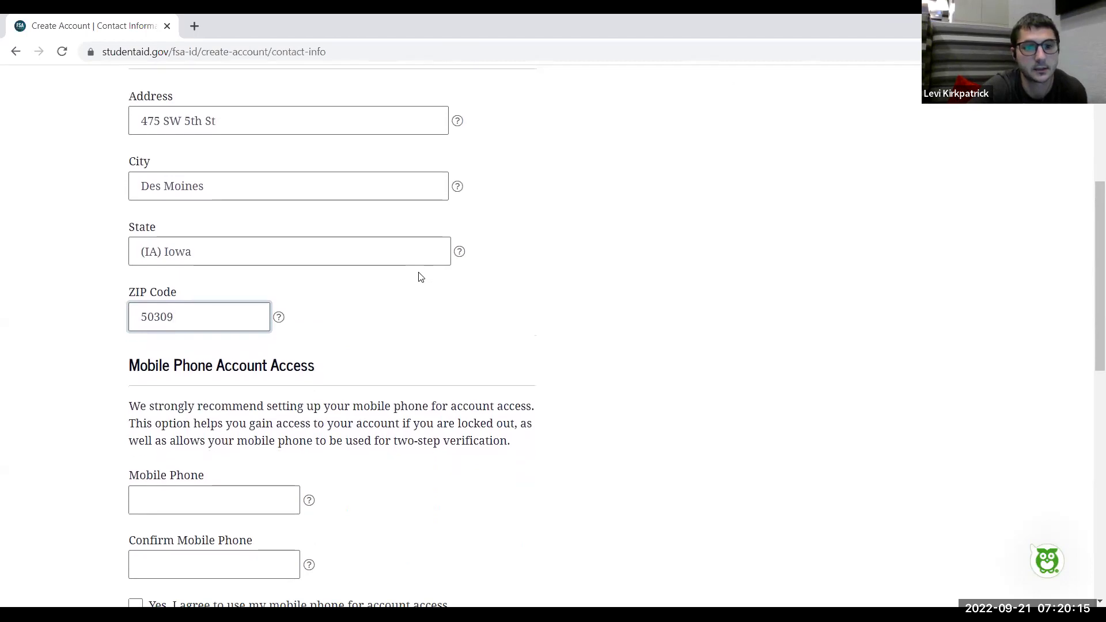
scroll(420, 277, down, 3)
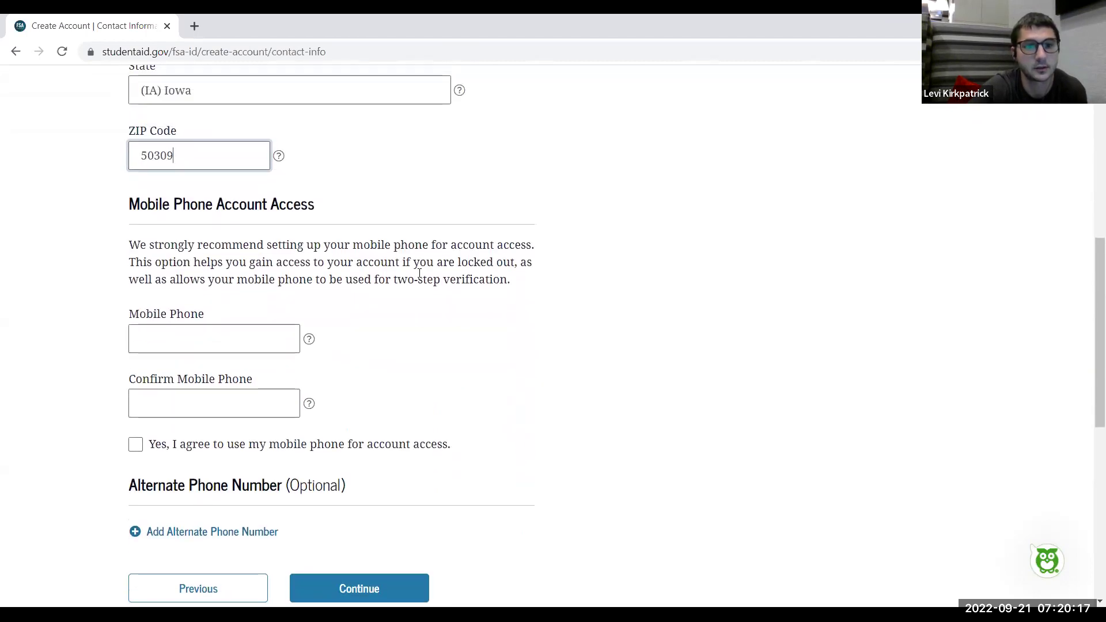
Enter the mobile phone number in both Mobile Phone and Confirm Mobile Phone
click(173, 344)
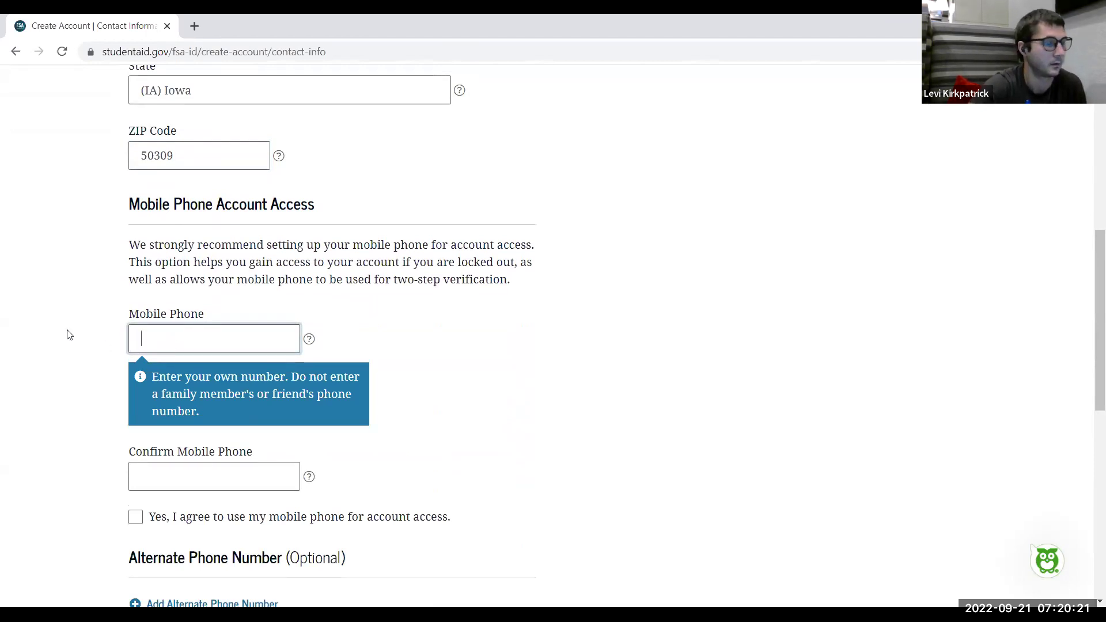
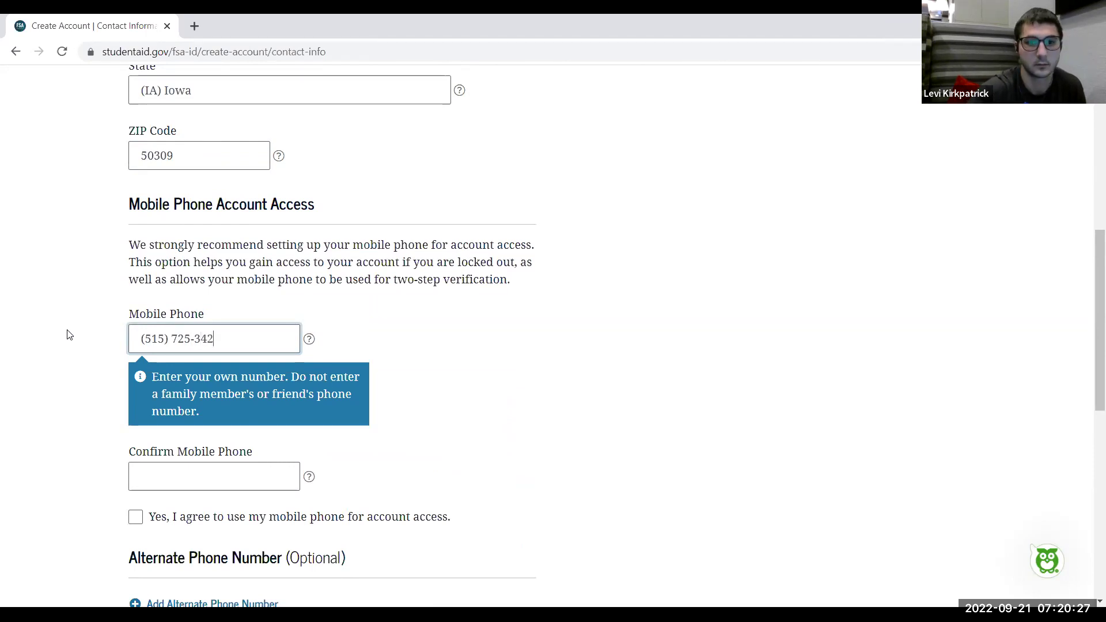
click(204, 415)
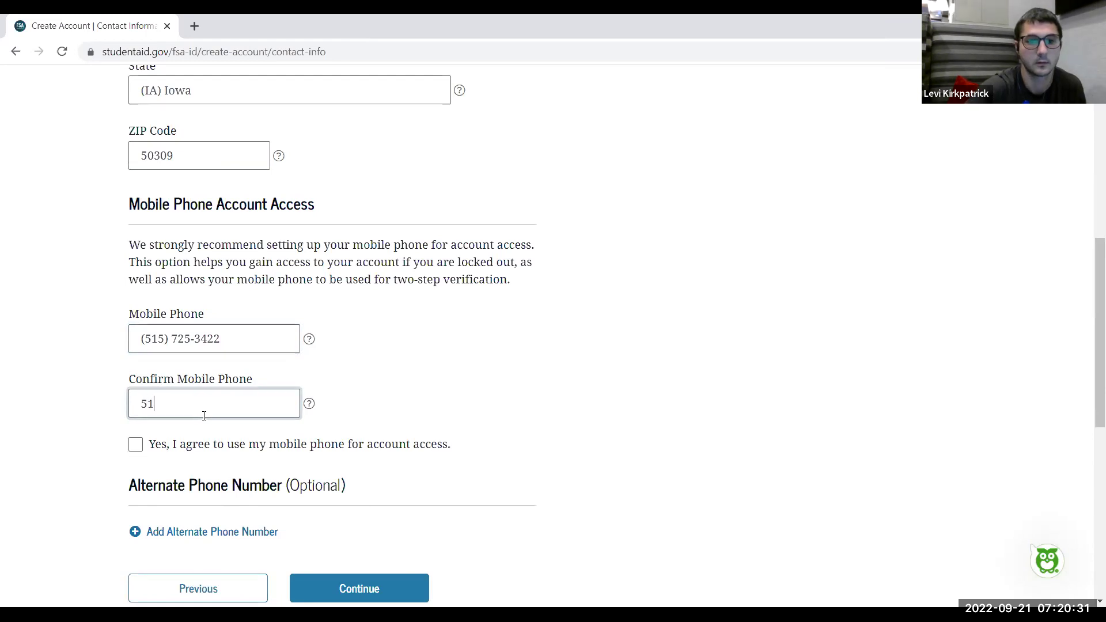
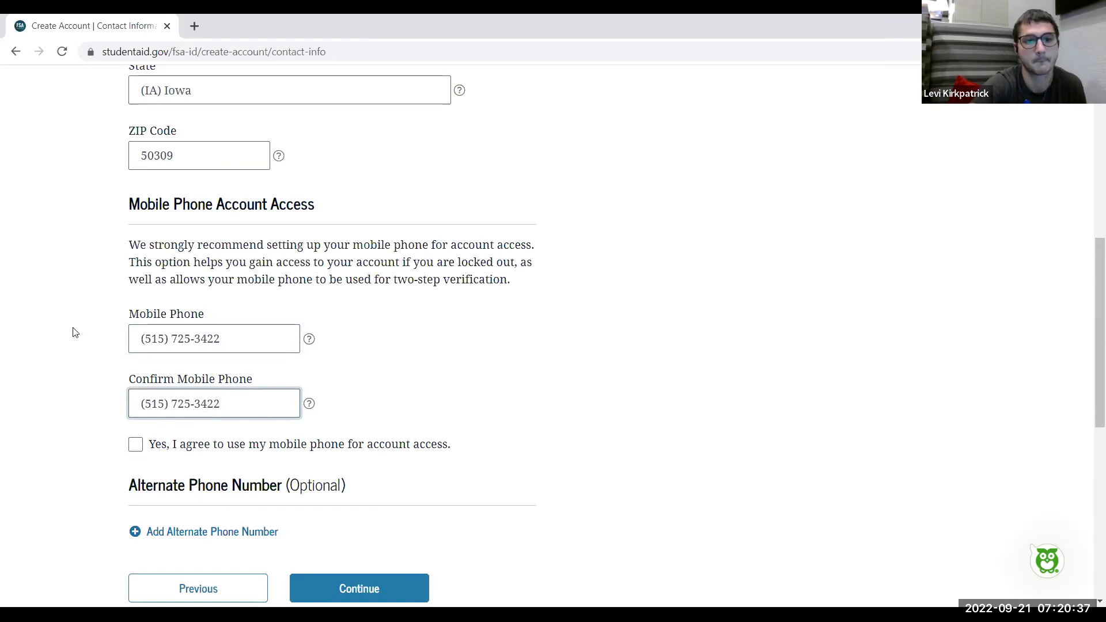
Agree to use the mobile phone for account access and submit the contact information
scroll(73, 332, down, 2)
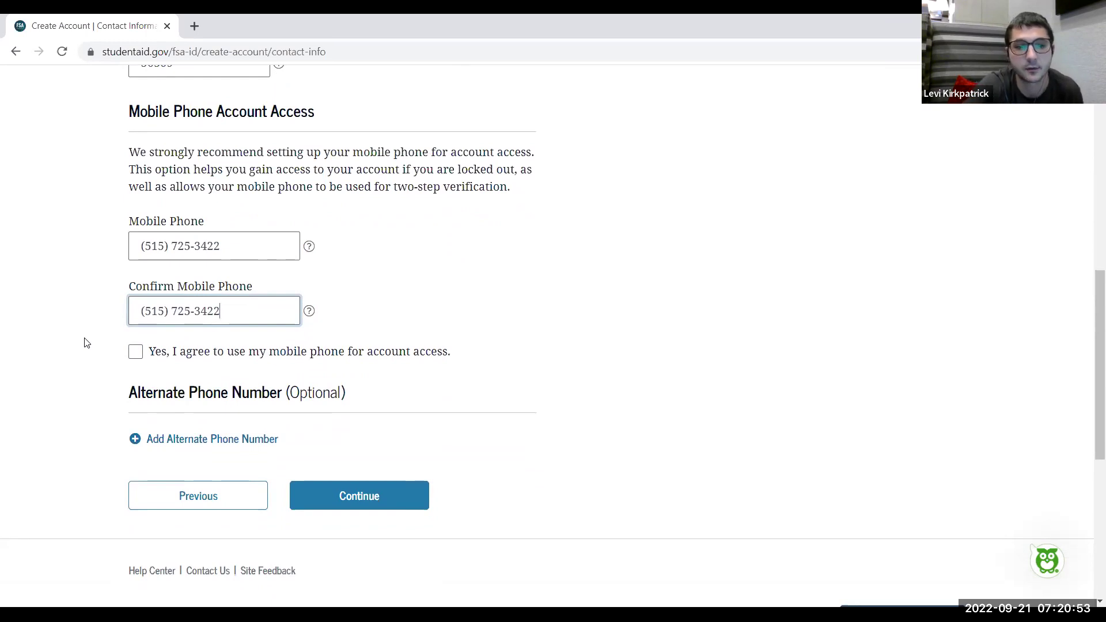
click(136, 353)
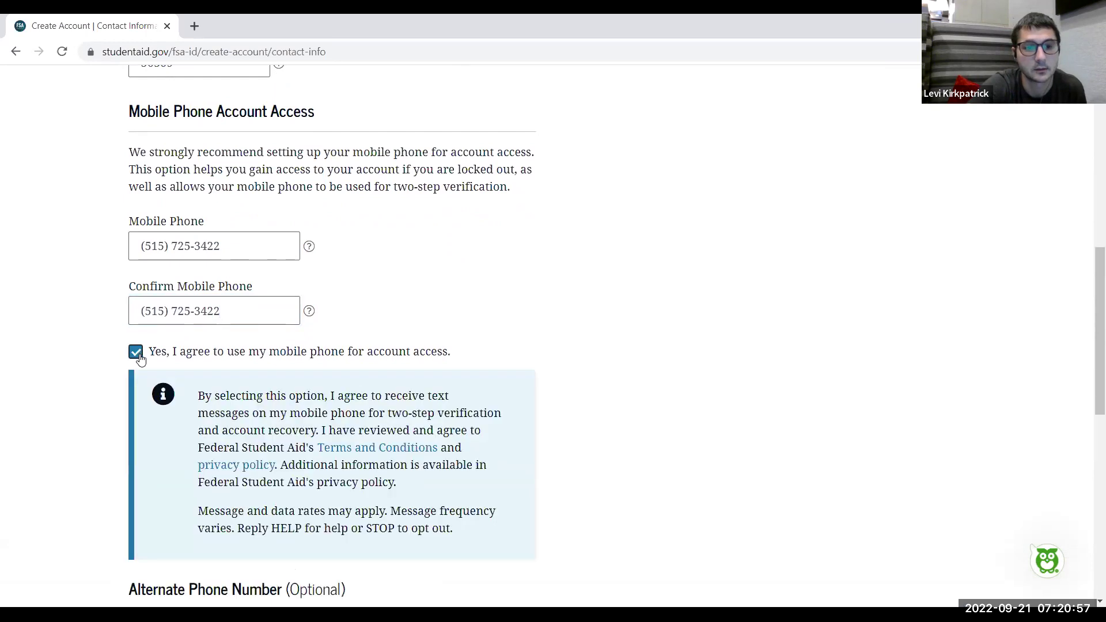
scroll(65, 333, down, 2)
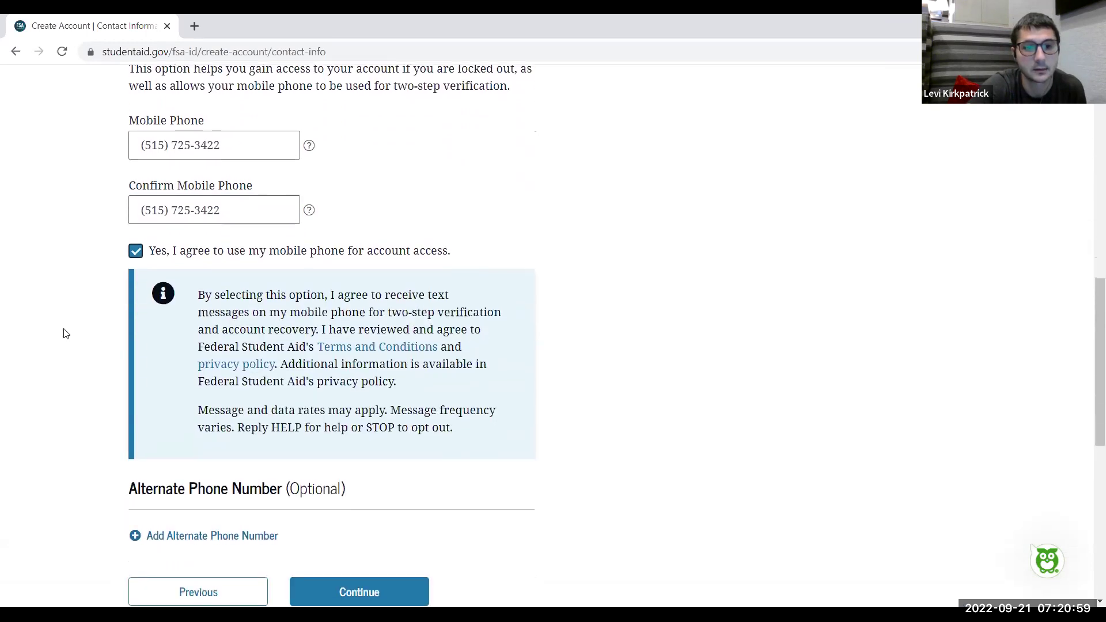
scroll(66, 333, down, 2)
scroll(66, 333, down, 1)
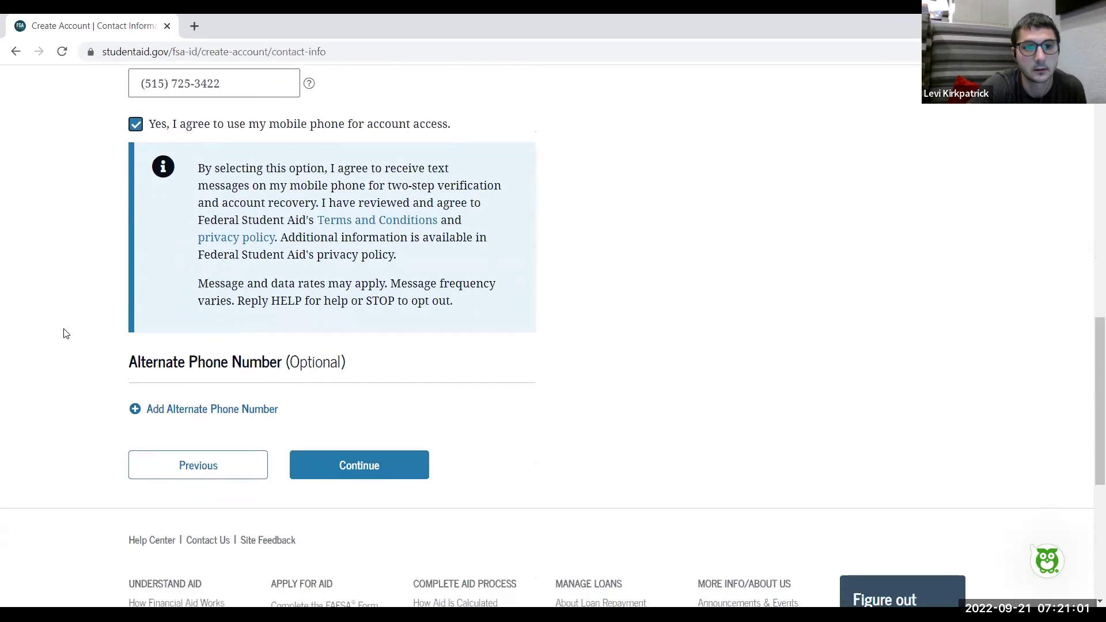
scroll(65, 334, down, 3)
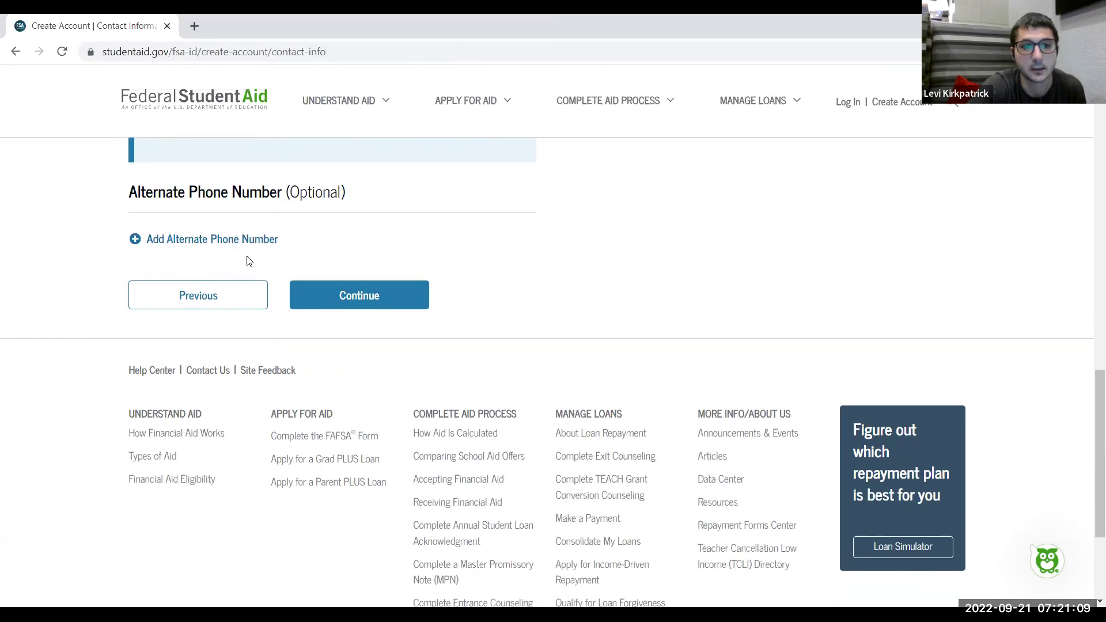
scroll(81, 240, up, 5)
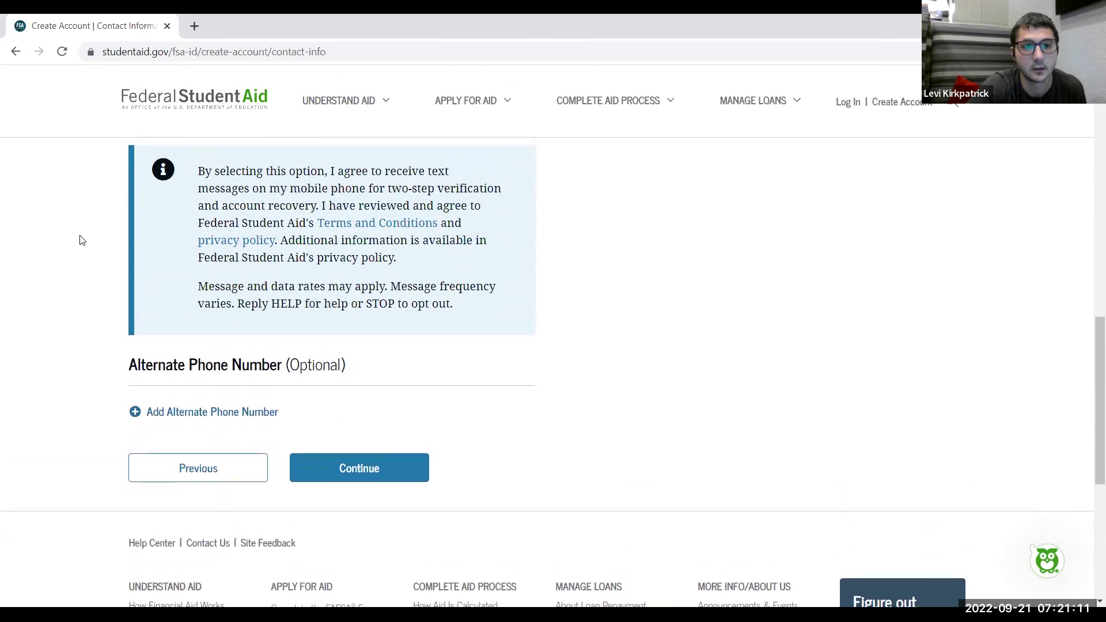
scroll(81, 240, down, 2)
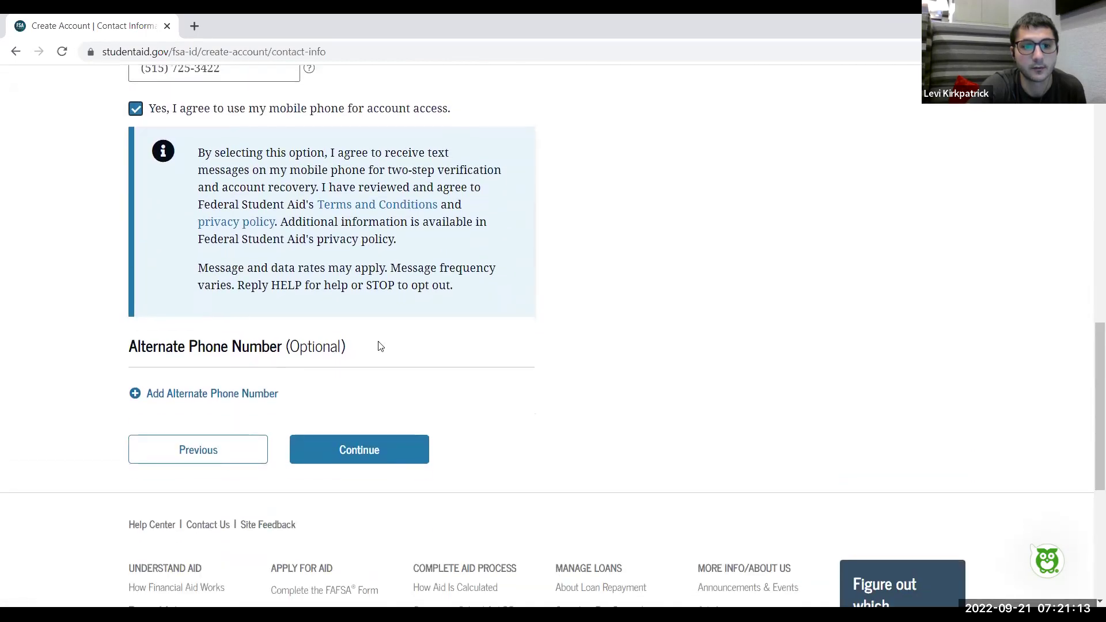
click(364, 461)
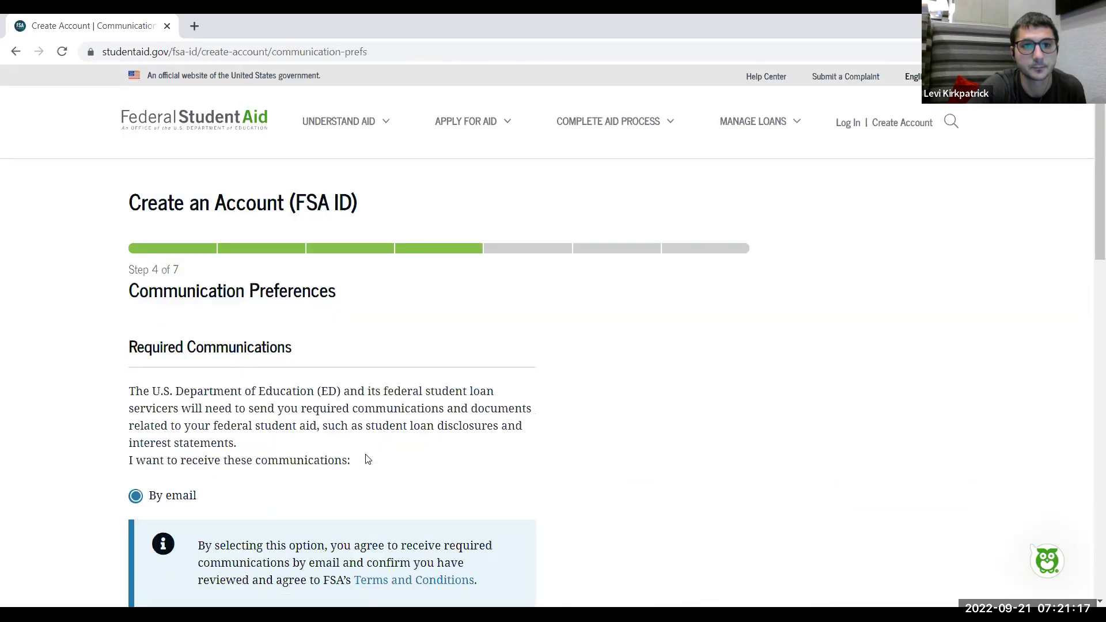
scroll(58, 313, down, 2)
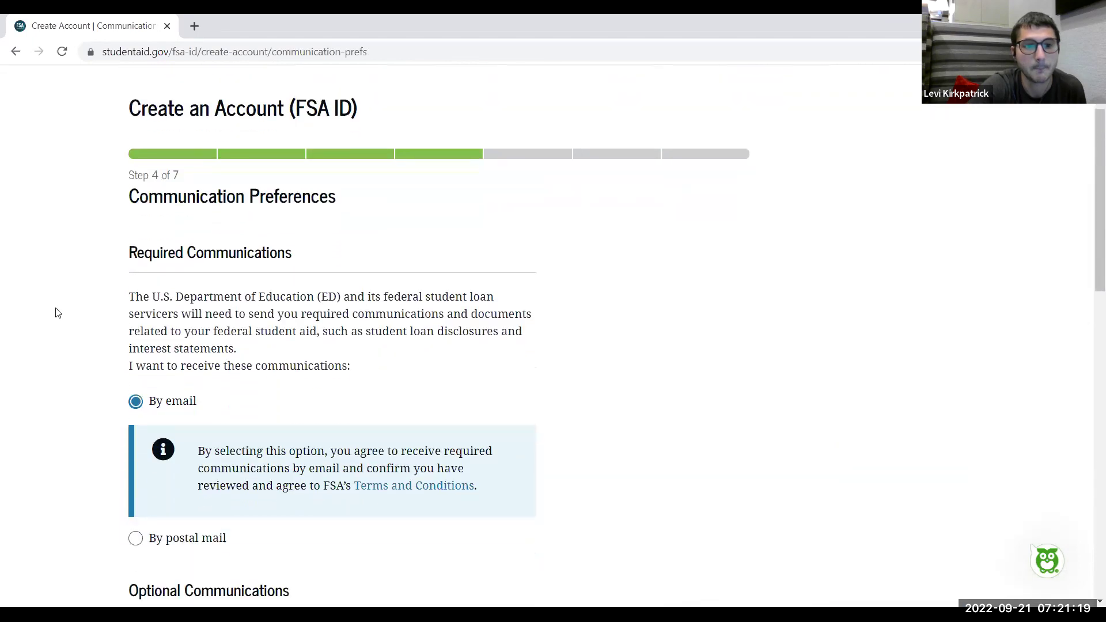
scroll(58, 312, up, 1)
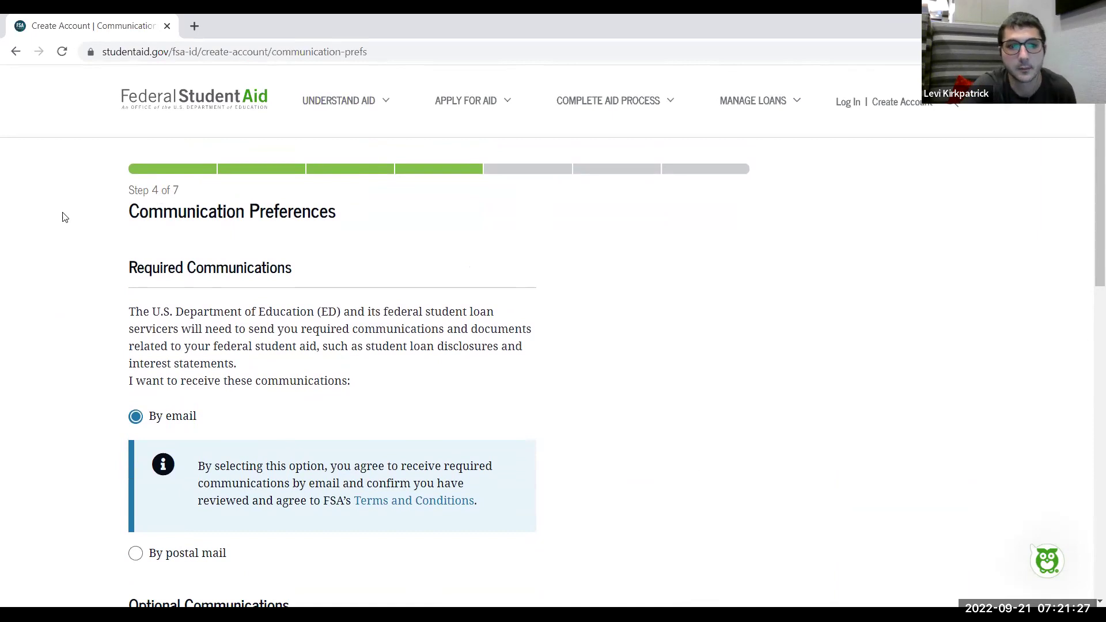
scroll(65, 217, down, 2)
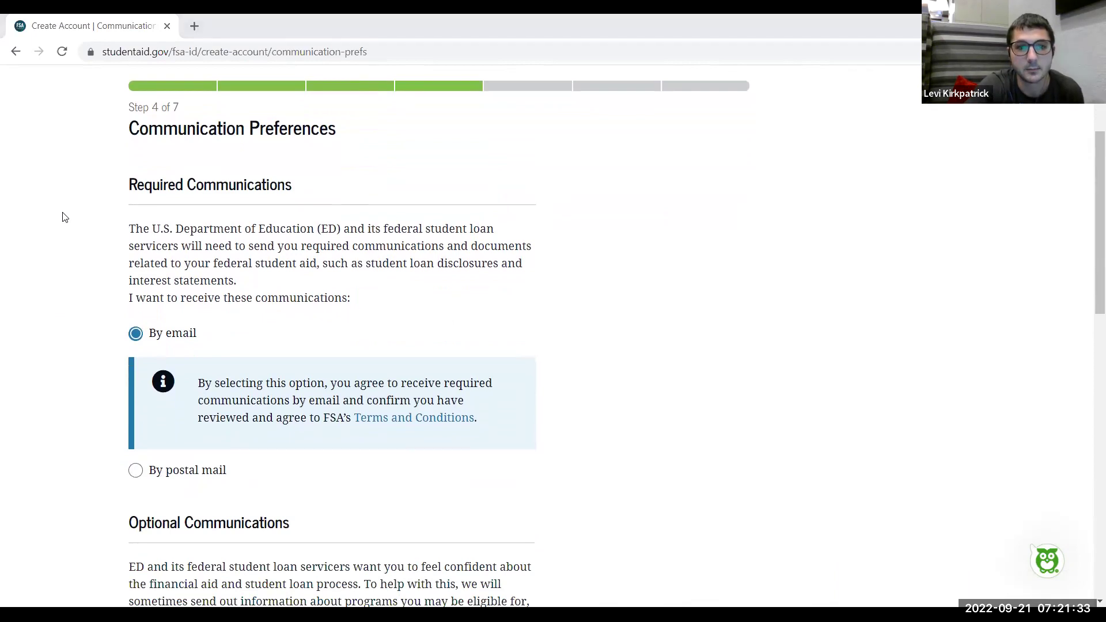
scroll(55, 215, down, 1)
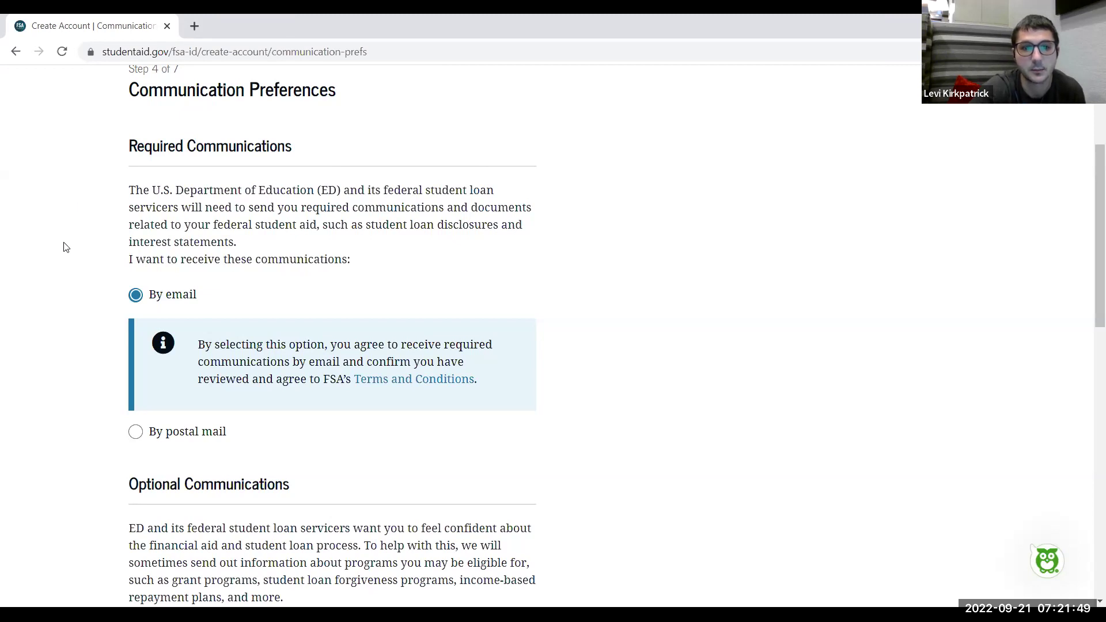
scroll(63, 246, down, 1)
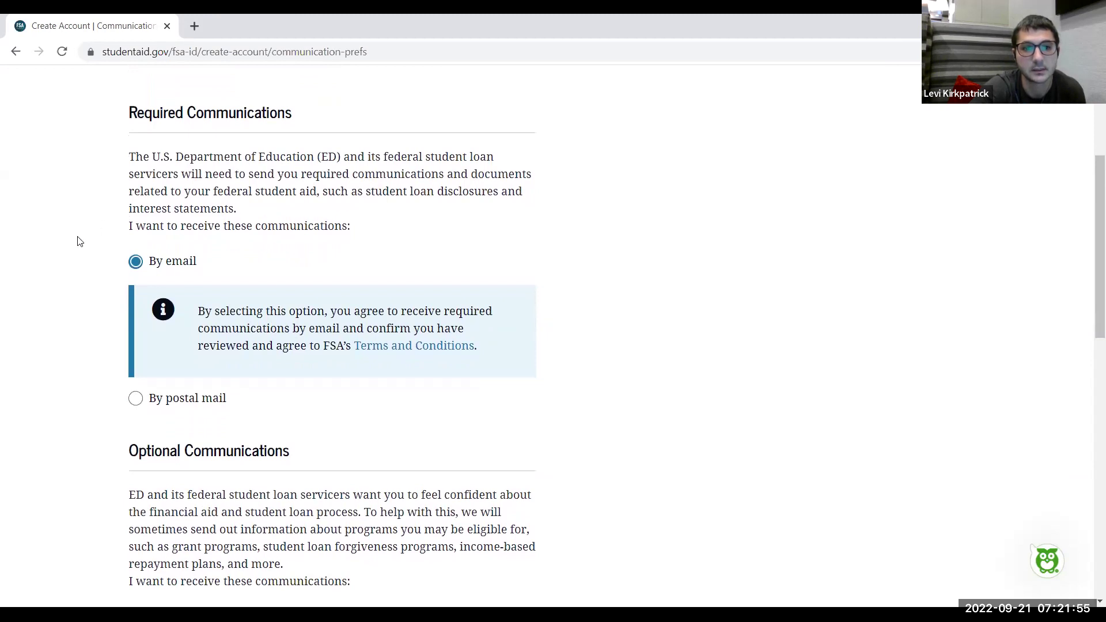
scroll(78, 241, down, 1)
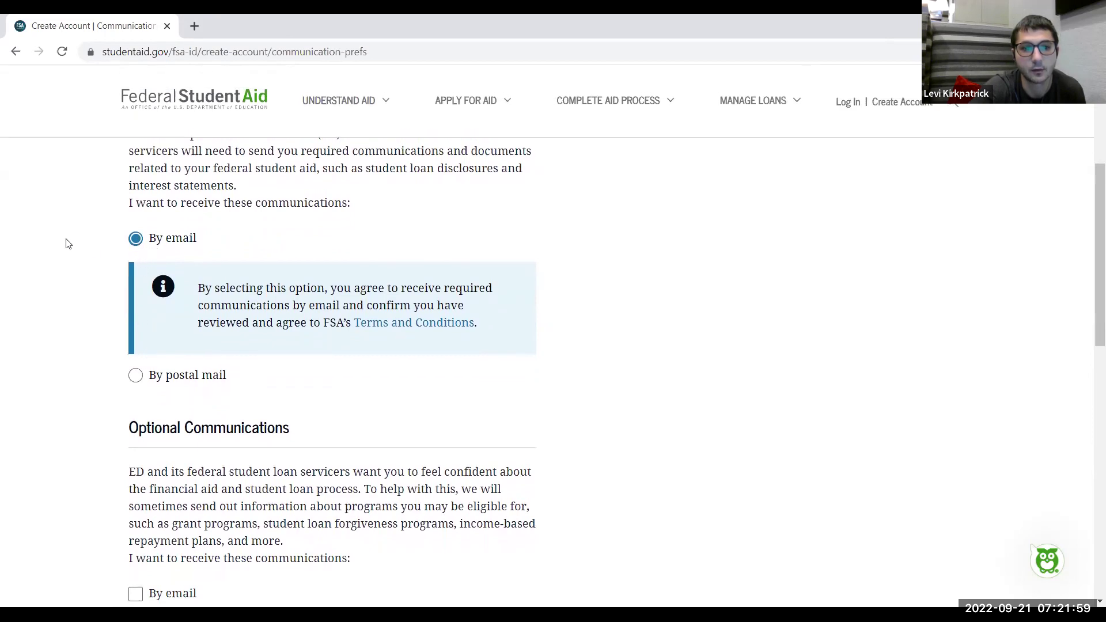
scroll(67, 243, up, 1)
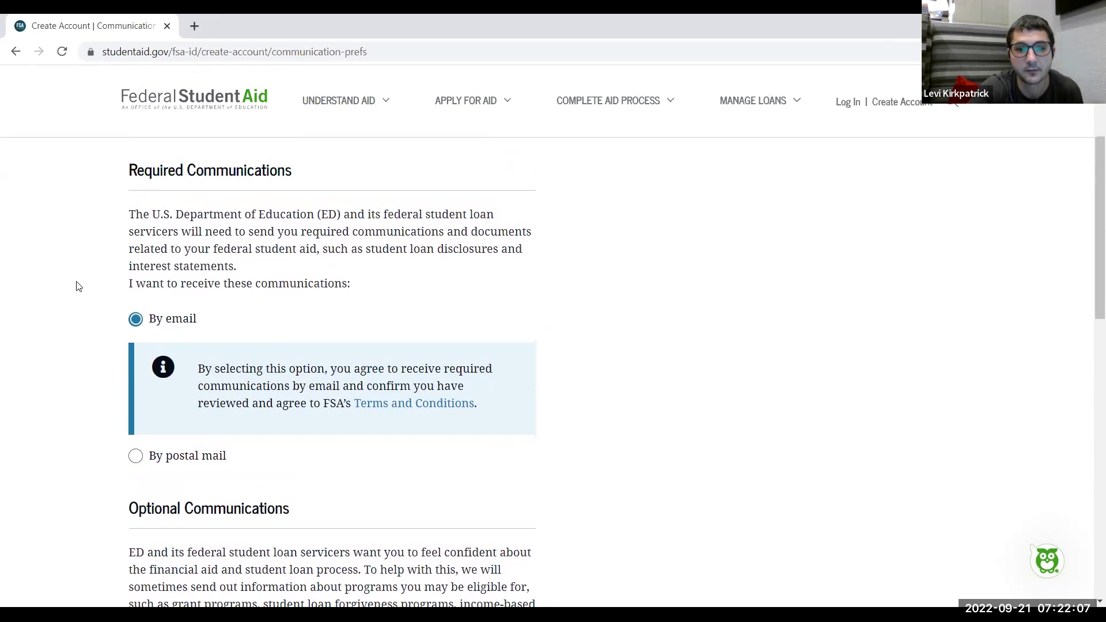
scroll(79, 286, down, 2)
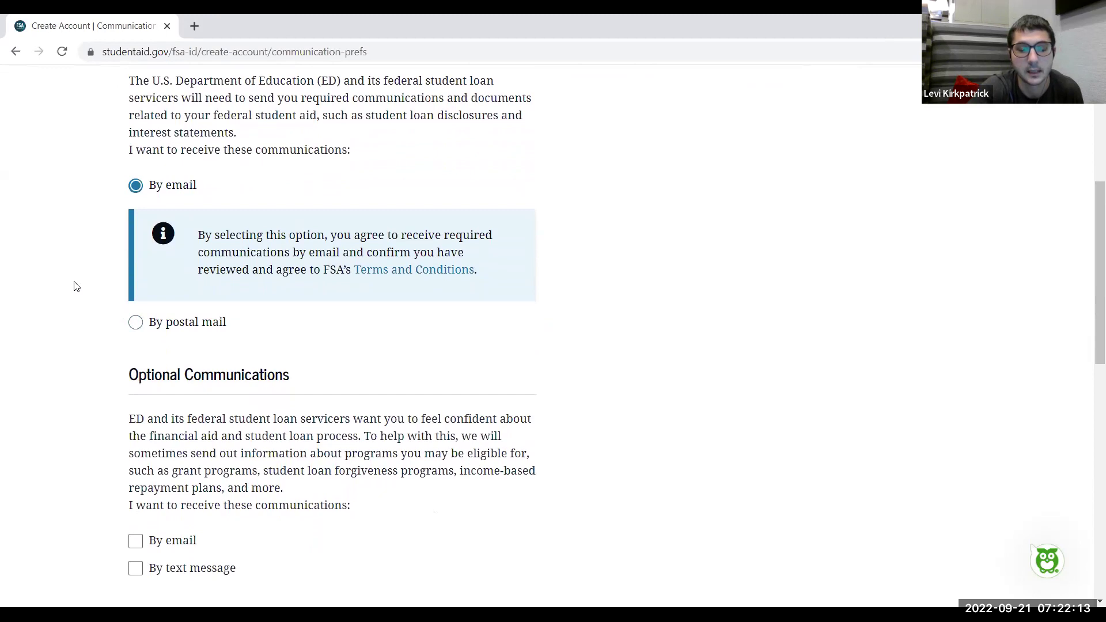
scroll(77, 286, down, 1)
scroll(76, 286, down, 1)
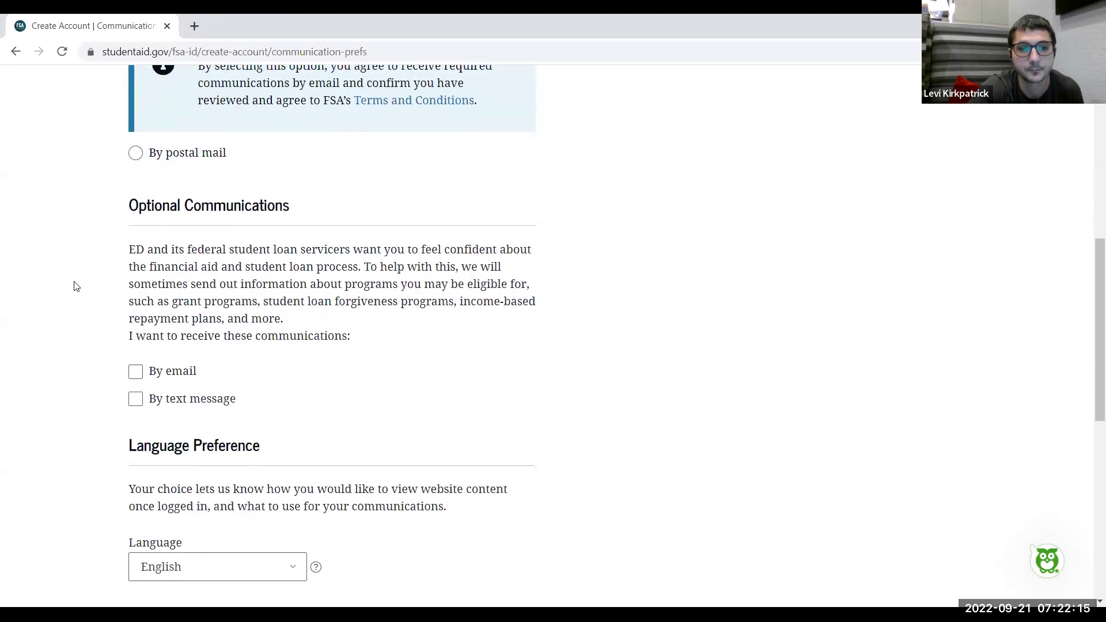
scroll(77, 286, down, 1)
scroll(76, 287, down, 1)
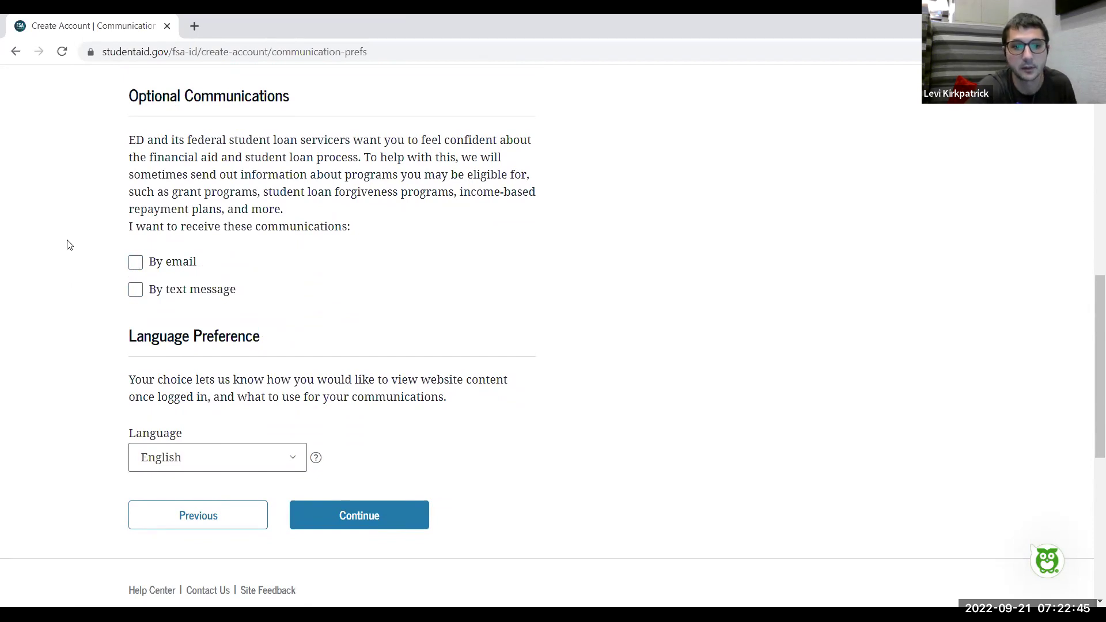
scroll(67, 244, down, 1)
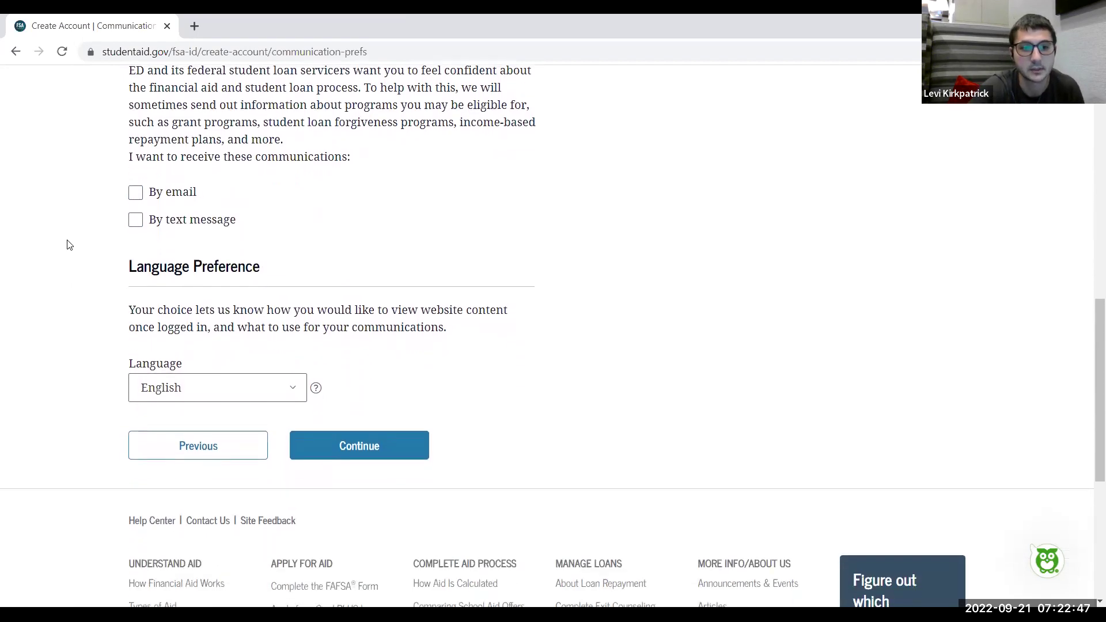
scroll(67, 245, down, 1)
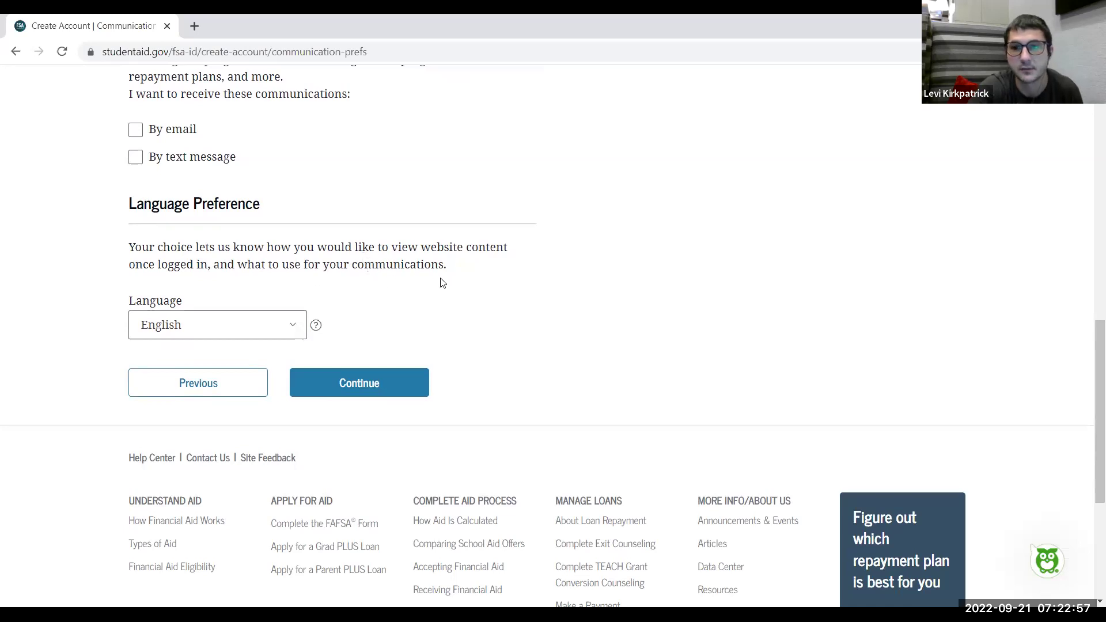
right_click(292, 326)
Keep English as the preferred language and continue to Challenge Questions
click(292, 327)
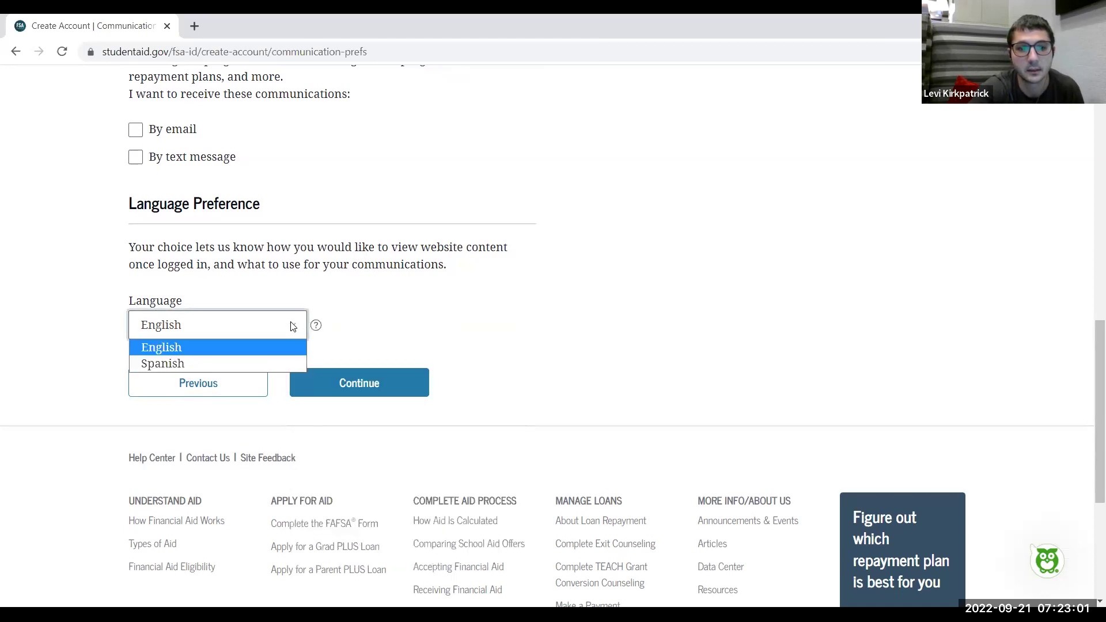
click(239, 349)
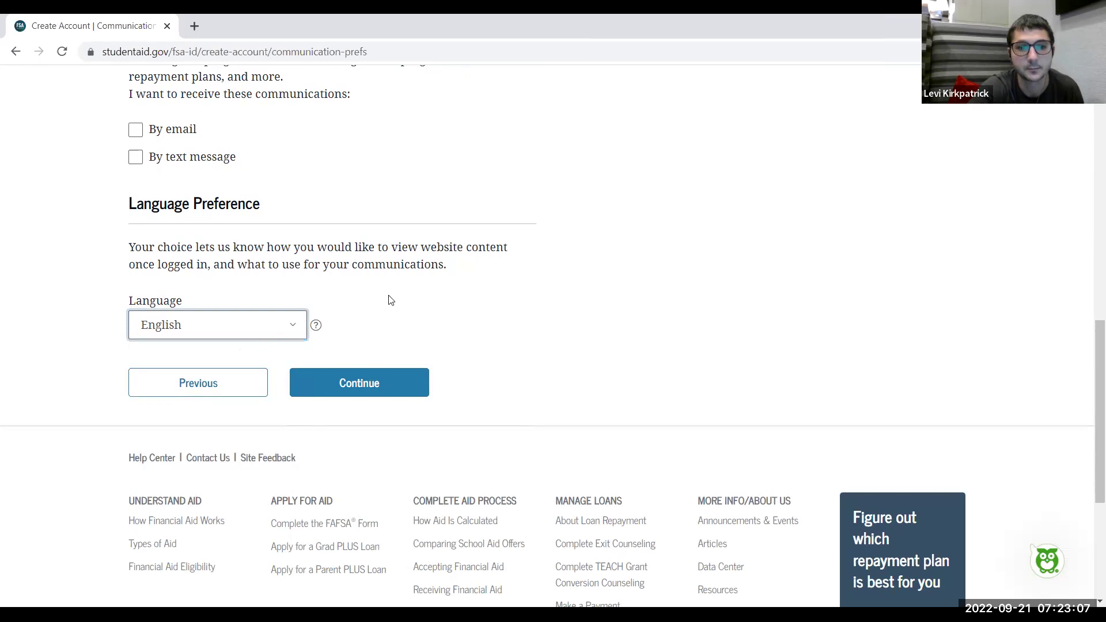
click(367, 393)
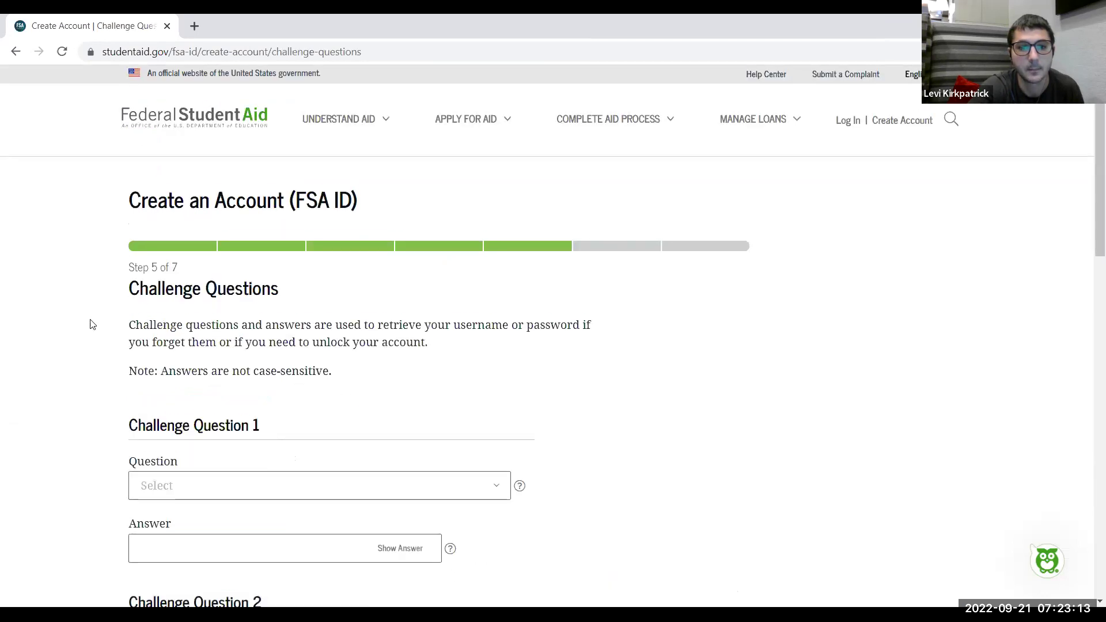
scroll(90, 324, down, 2)
scroll(90, 325, down, 1)
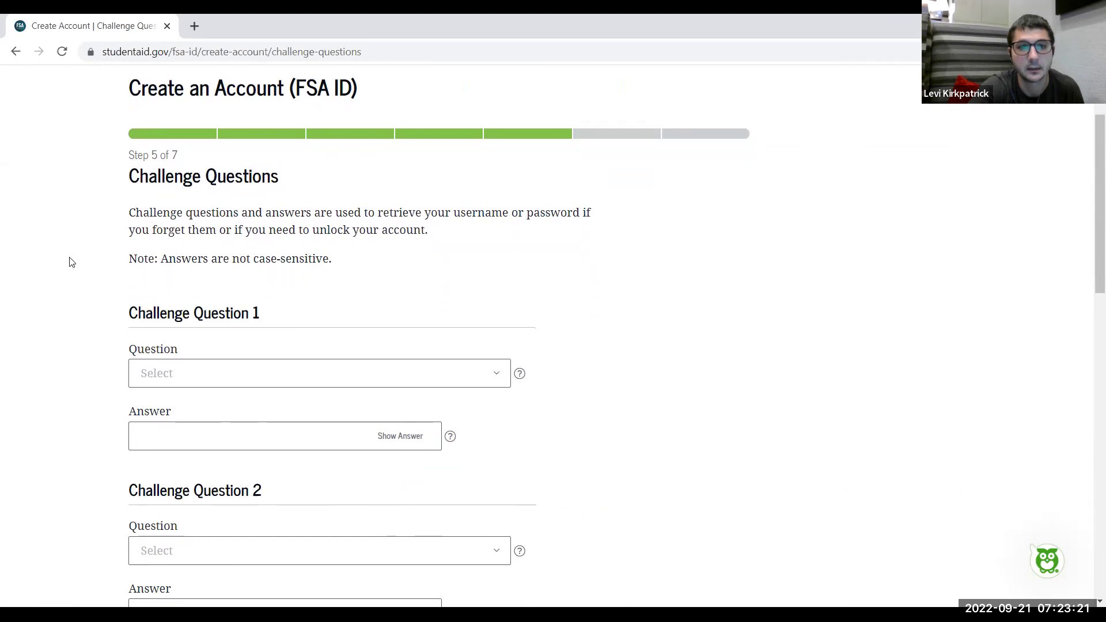
scroll(71, 262, down, 2)
scroll(71, 263, up, 1)
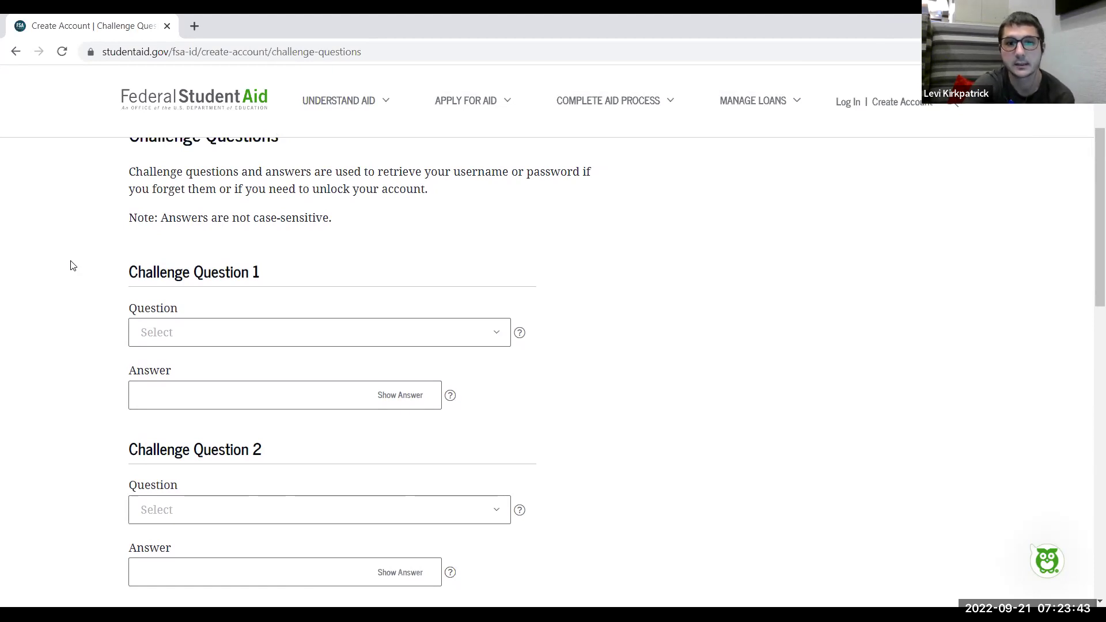
scroll(72, 265, down, 1)
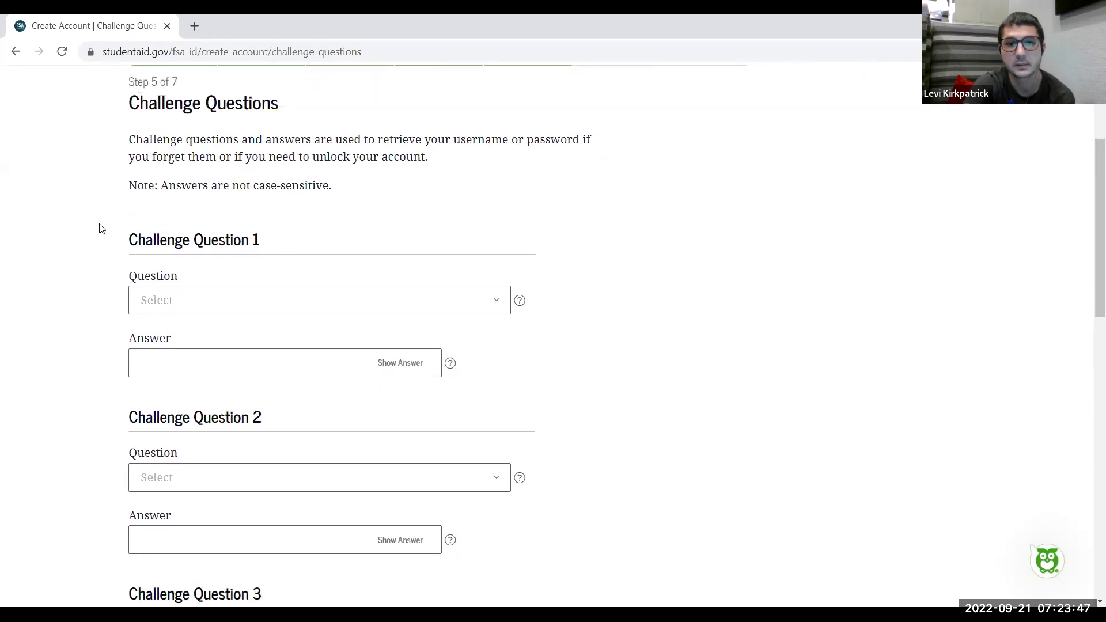
scroll(74, 220, down, 2)
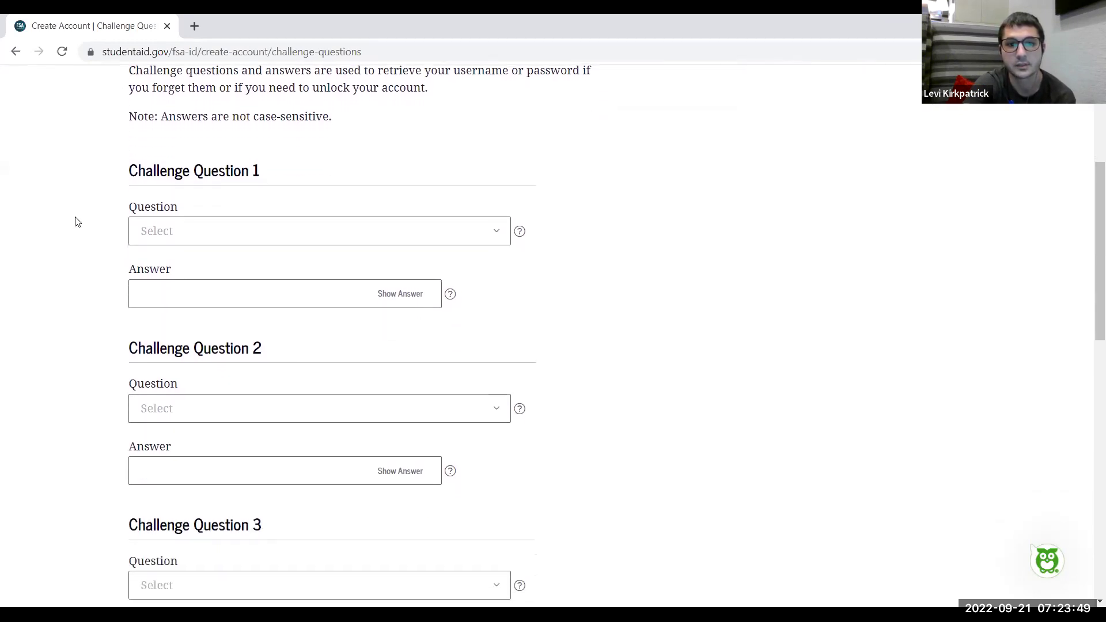
click(497, 237)
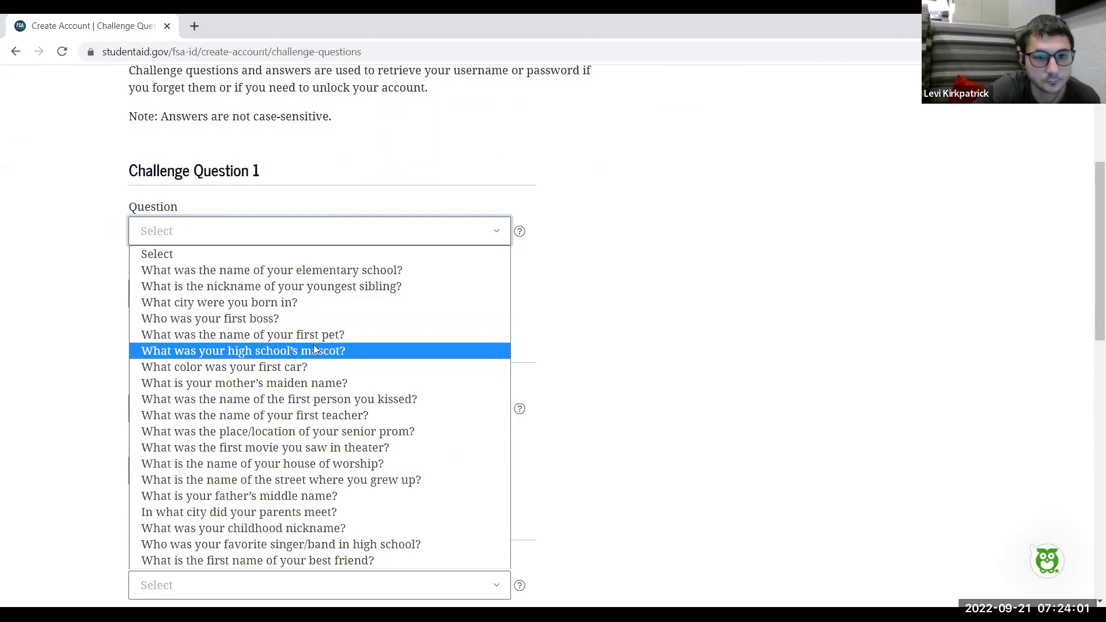
Set challenge question 1 to birth city and question 2 to father's middle name, entering each answer
click(287, 303)
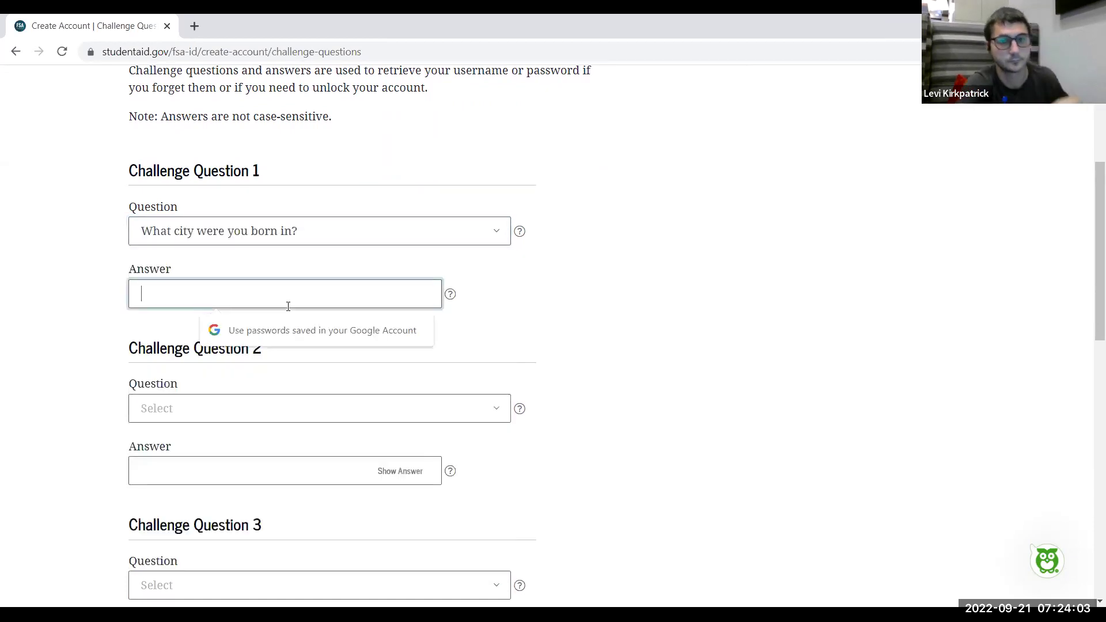
text(St)
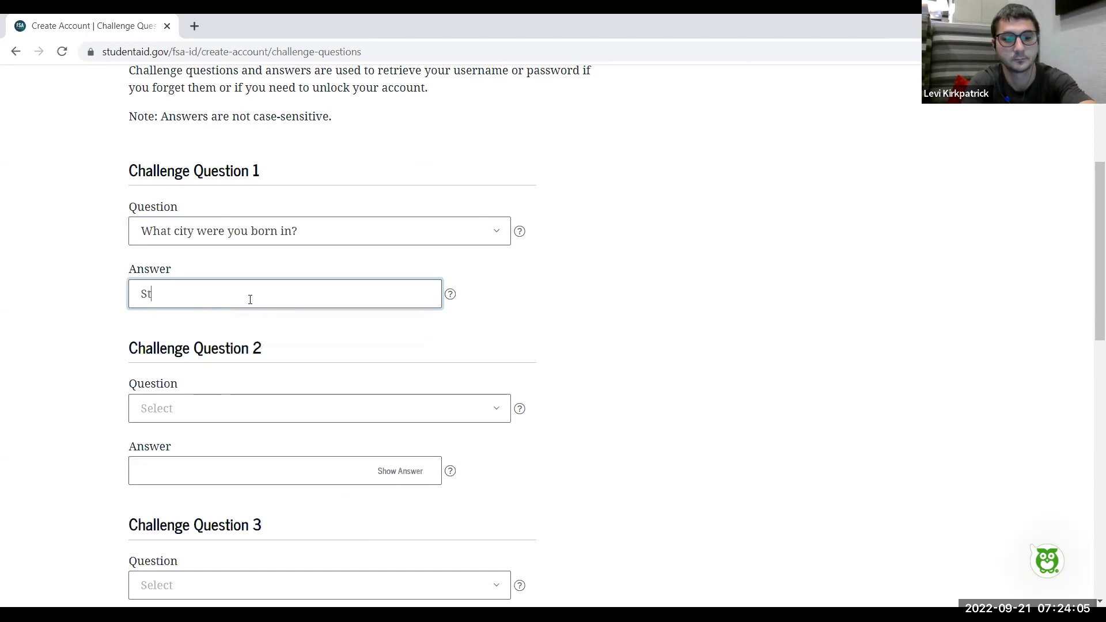
text(. Mary)
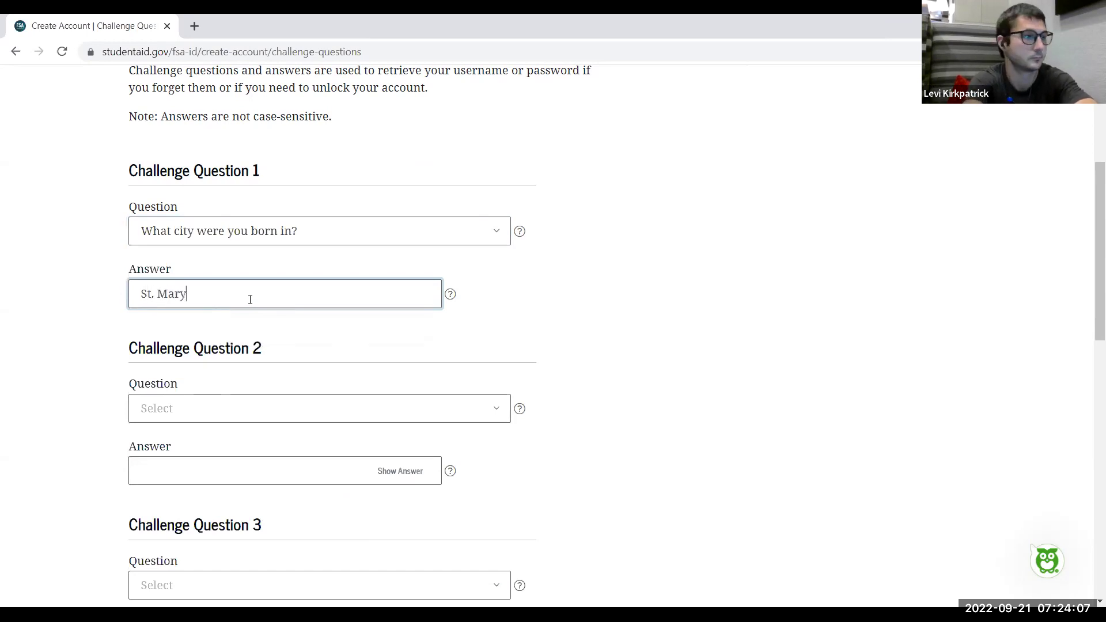
text('s)
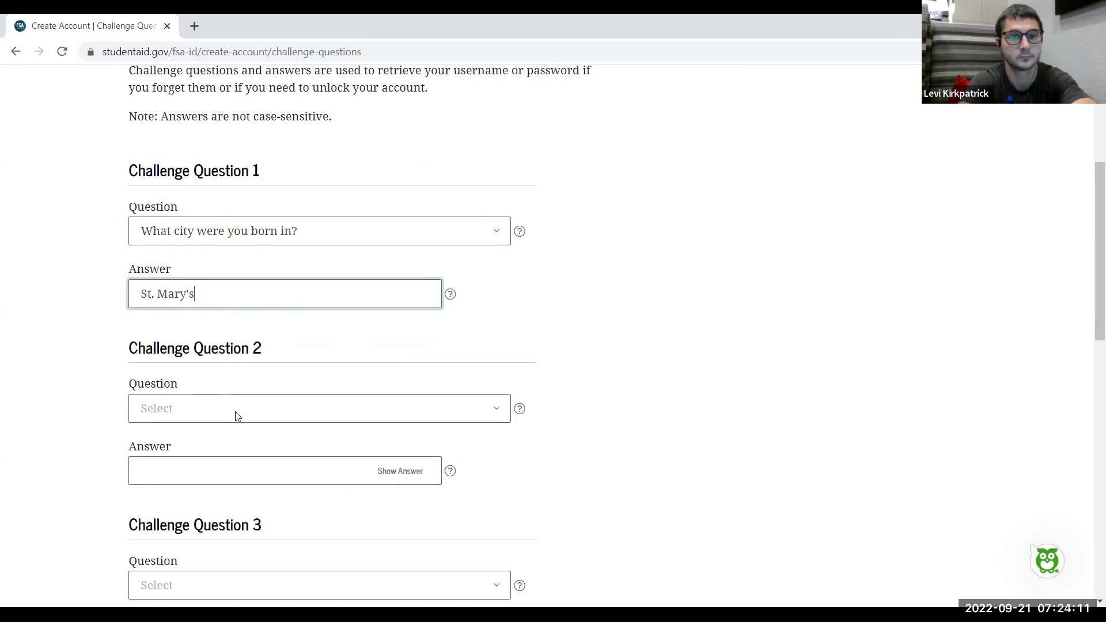
click(236, 416)
click(276, 319)
click(249, 468)
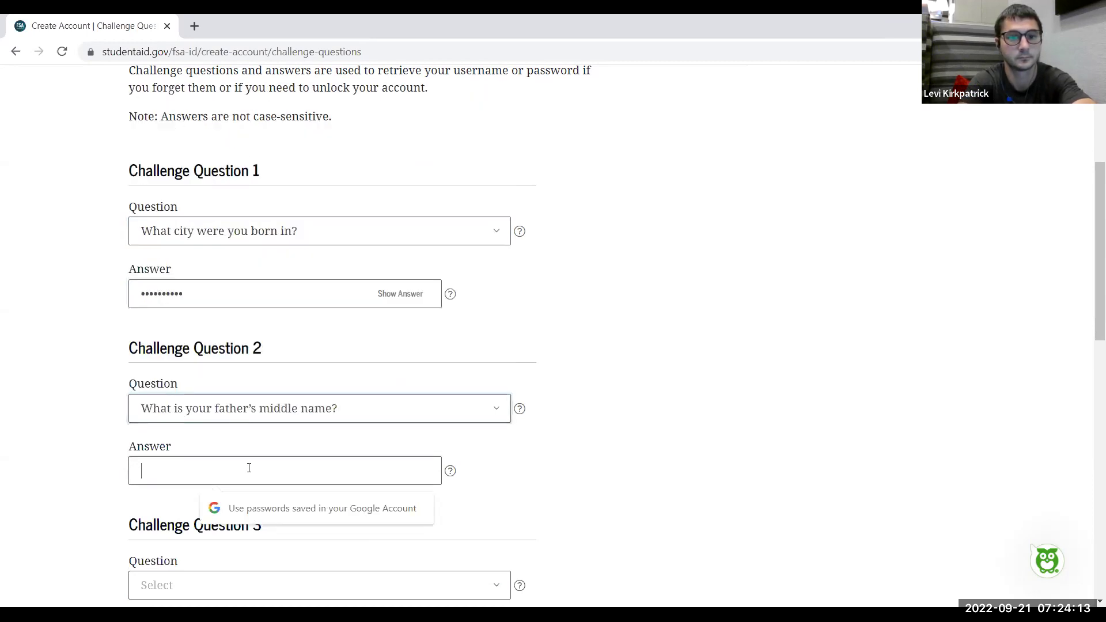
text(Fred)
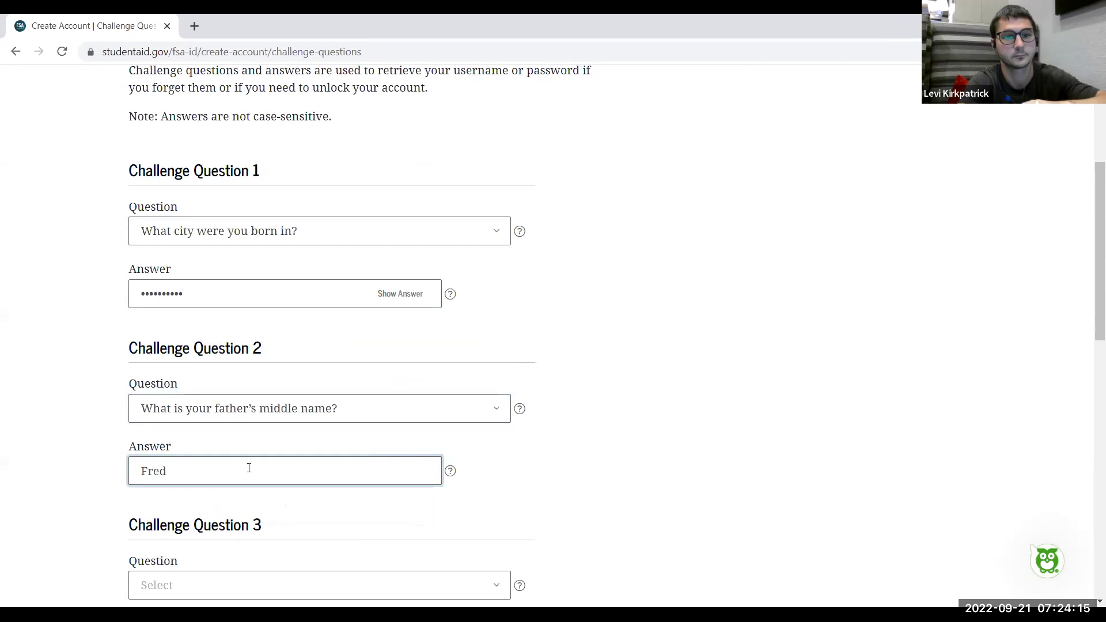
Set challenge question 3 to the street you grew up on and enter its answer
scroll(69, 424, down, 3)
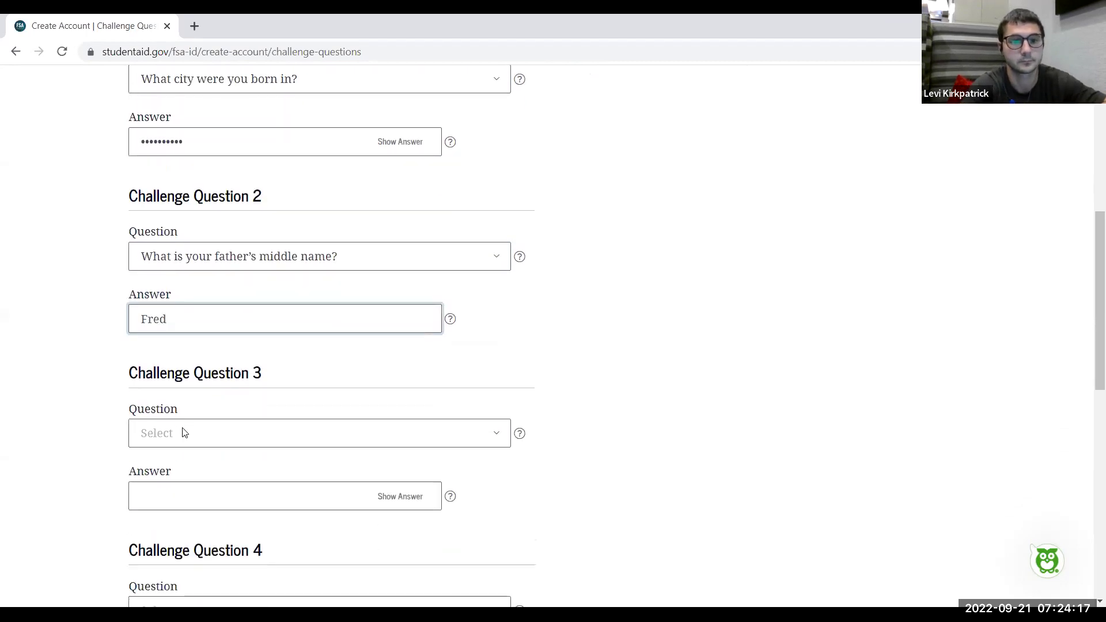
click(186, 436)
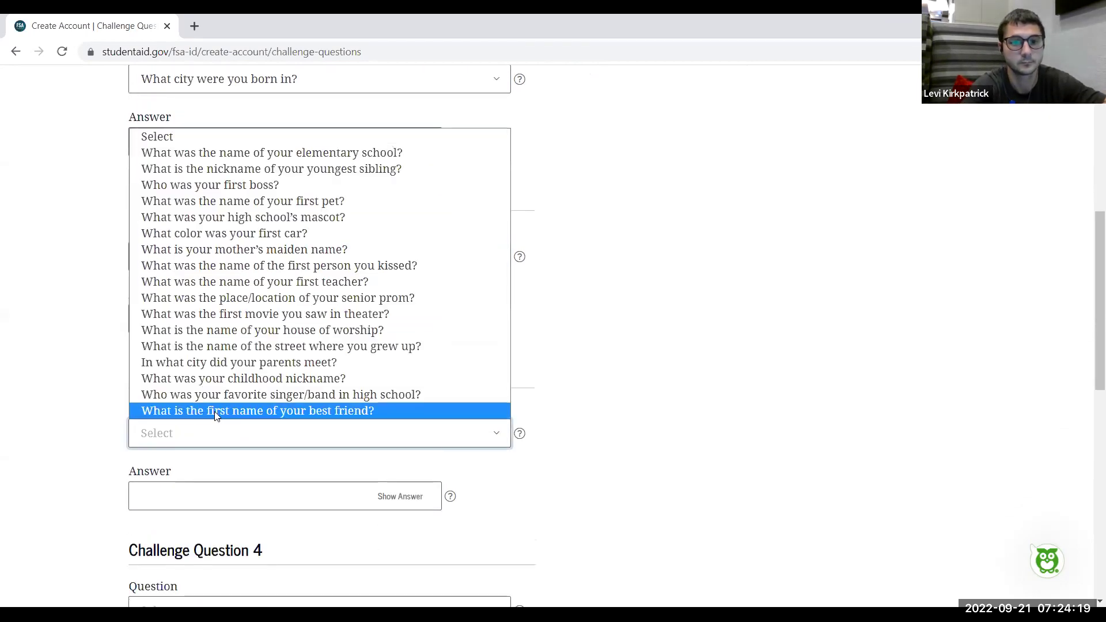
click(265, 347)
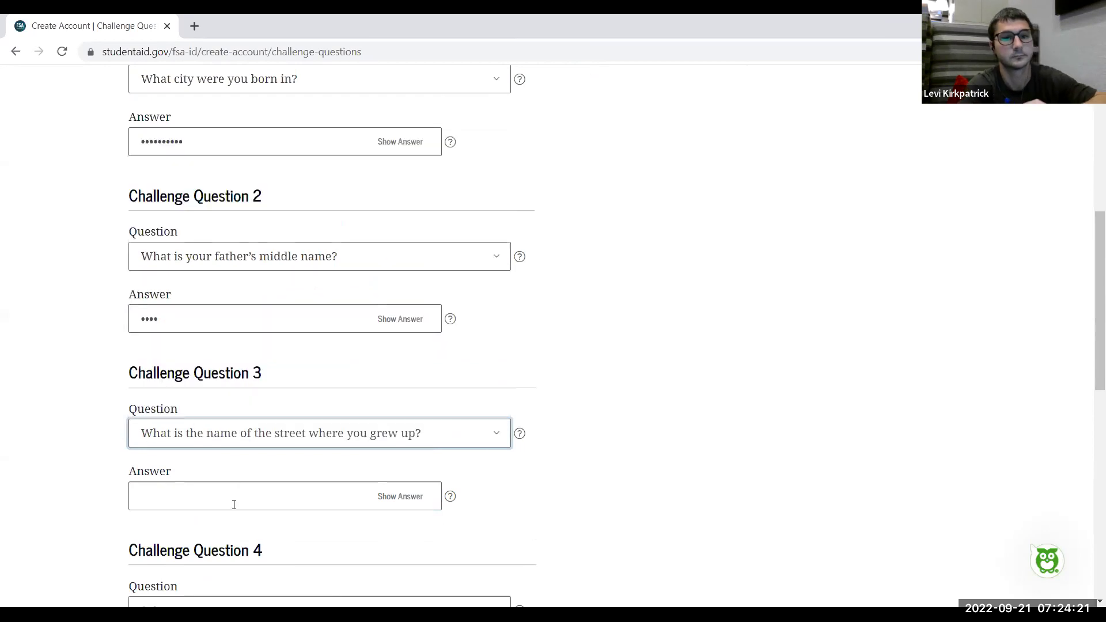
click(234, 505)
text(H)
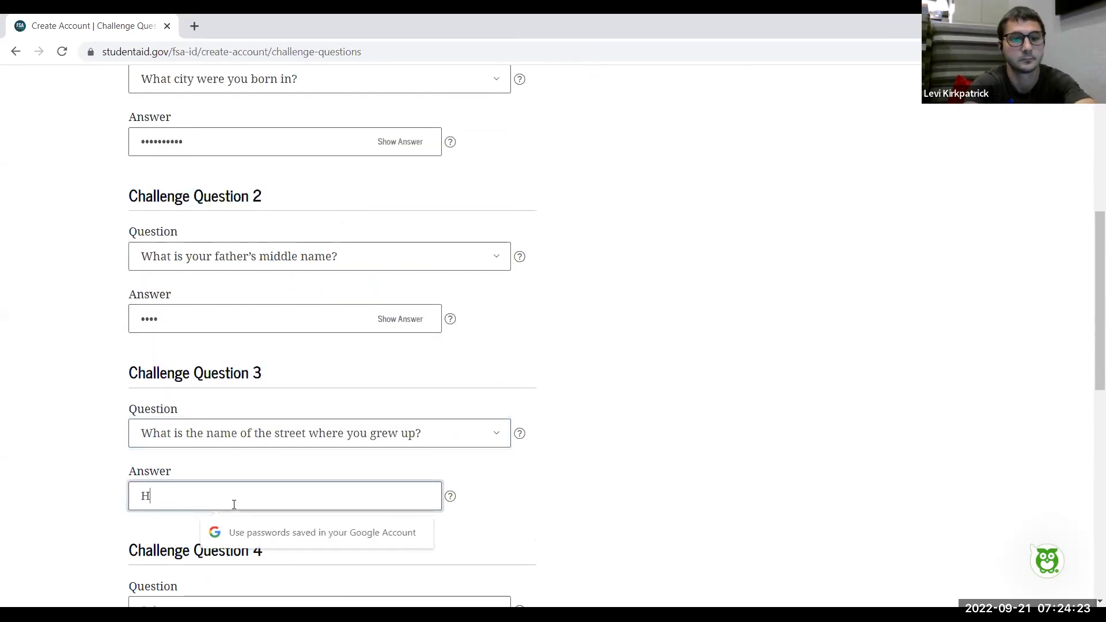
text(elen)
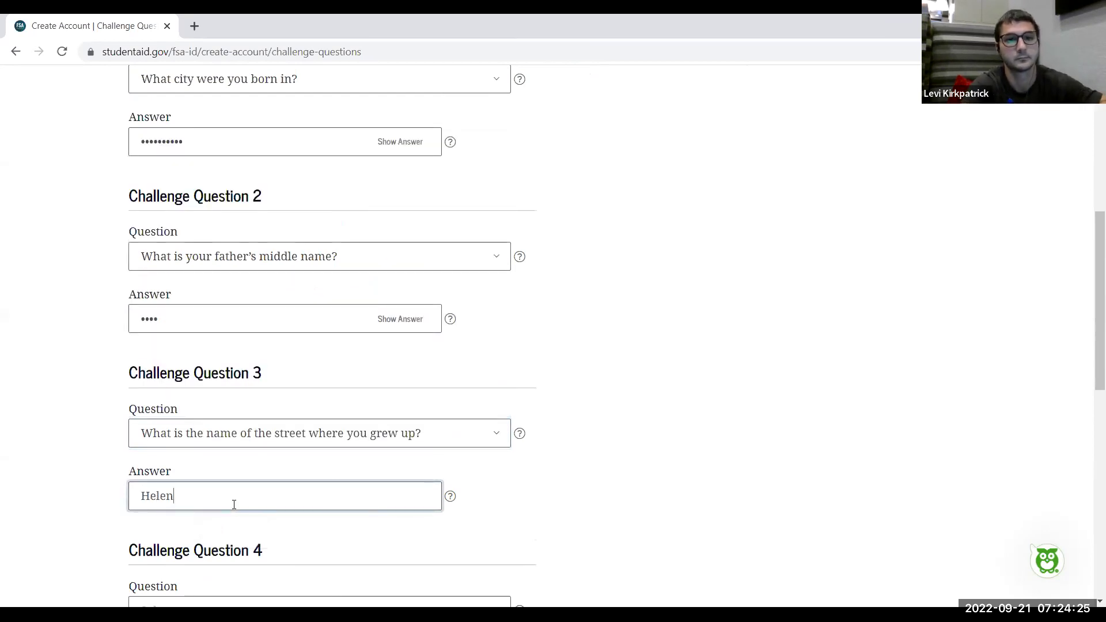
scroll(234, 505, down, 2)
scroll(234, 504, down, 2)
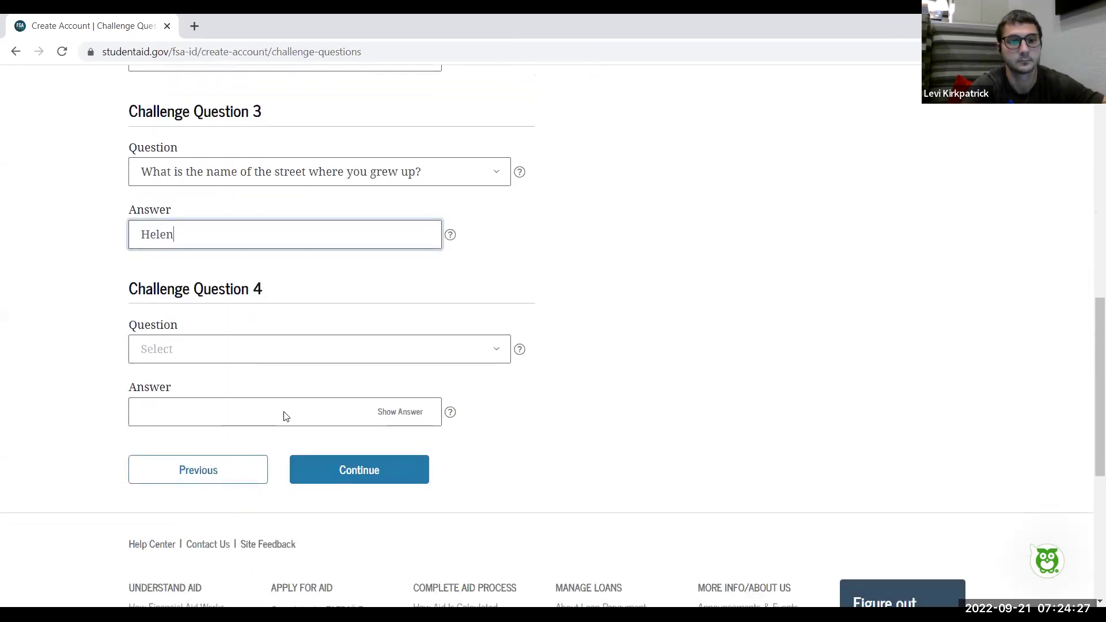
click(357, 351)
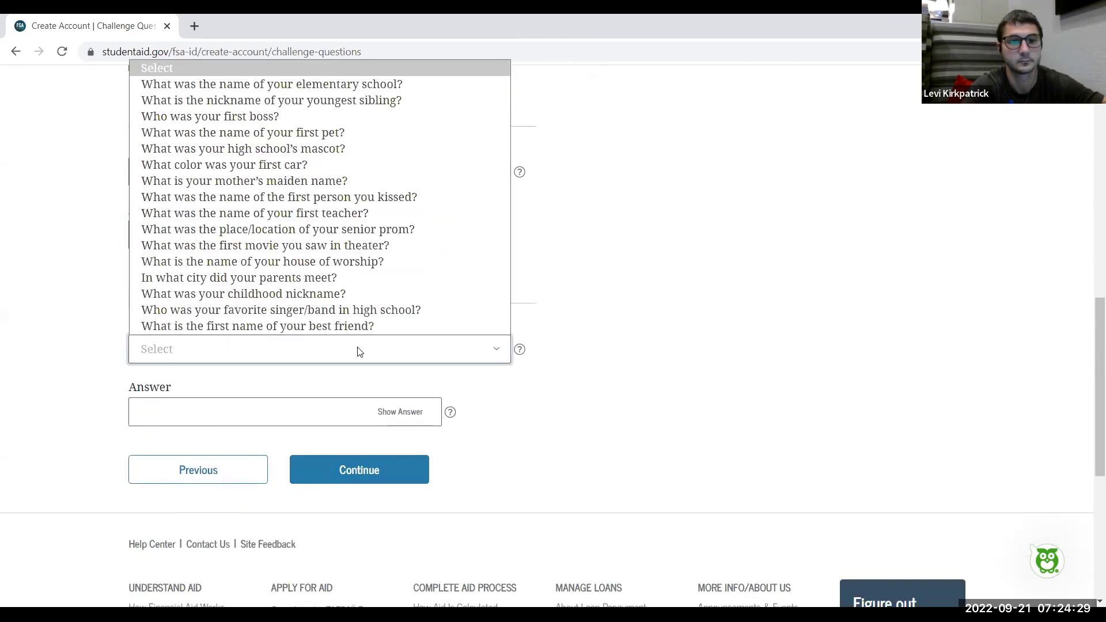
Set challenge question 4 to best friend's first name and enter its answer
click(277, 326)
click(243, 418)
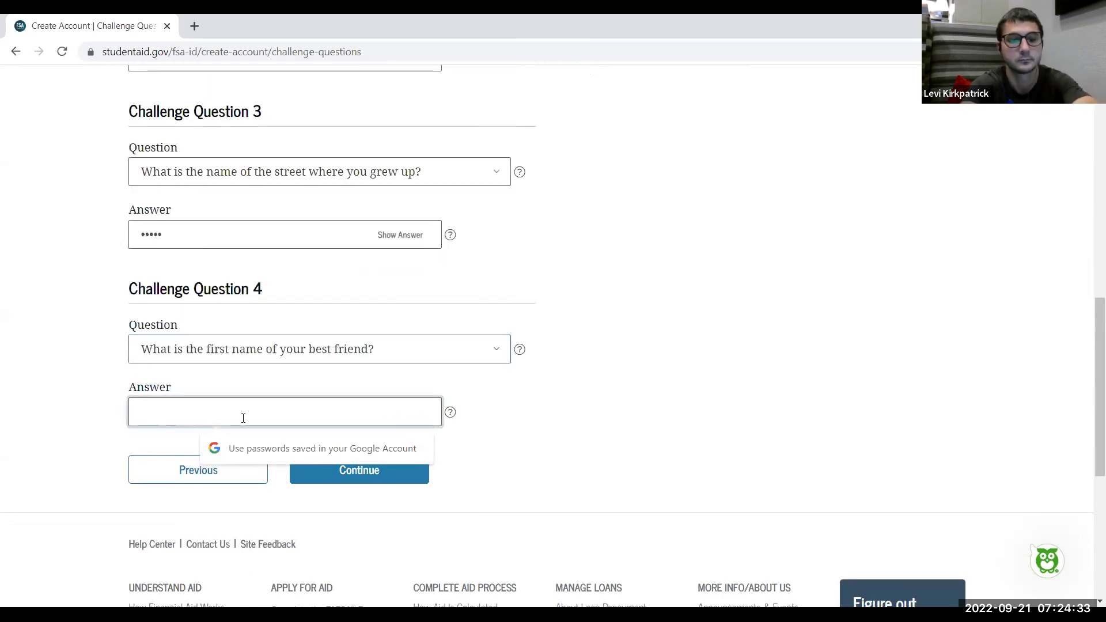
text(Mark)
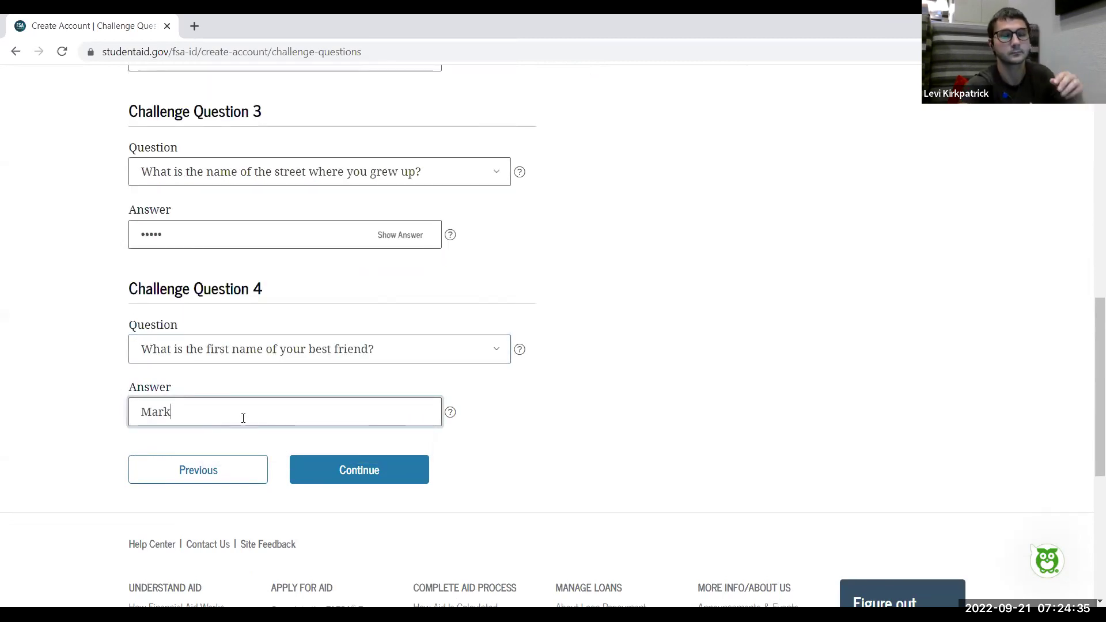
click(686, 395)
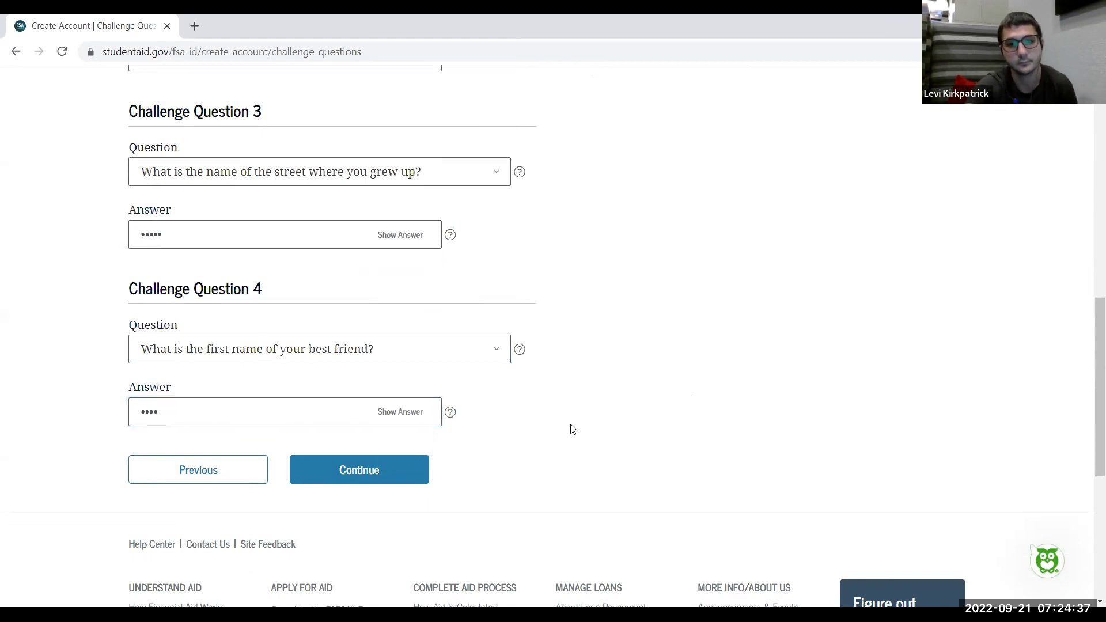
Review the four challenge questions and submit the answers
scroll(572, 430, up, 5)
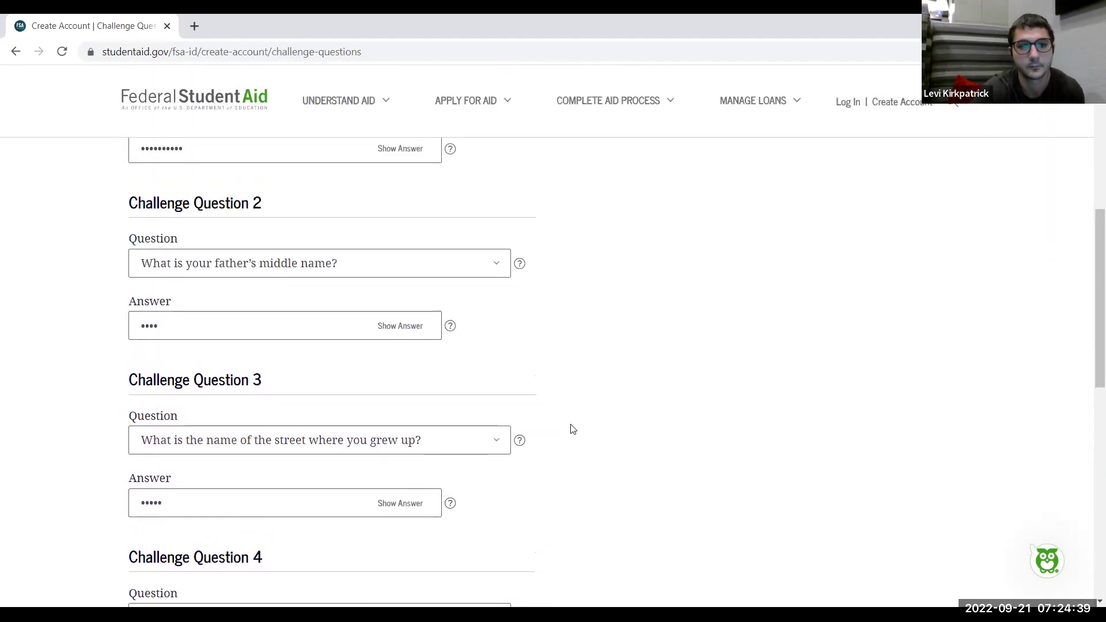
scroll(573, 429, up, 2)
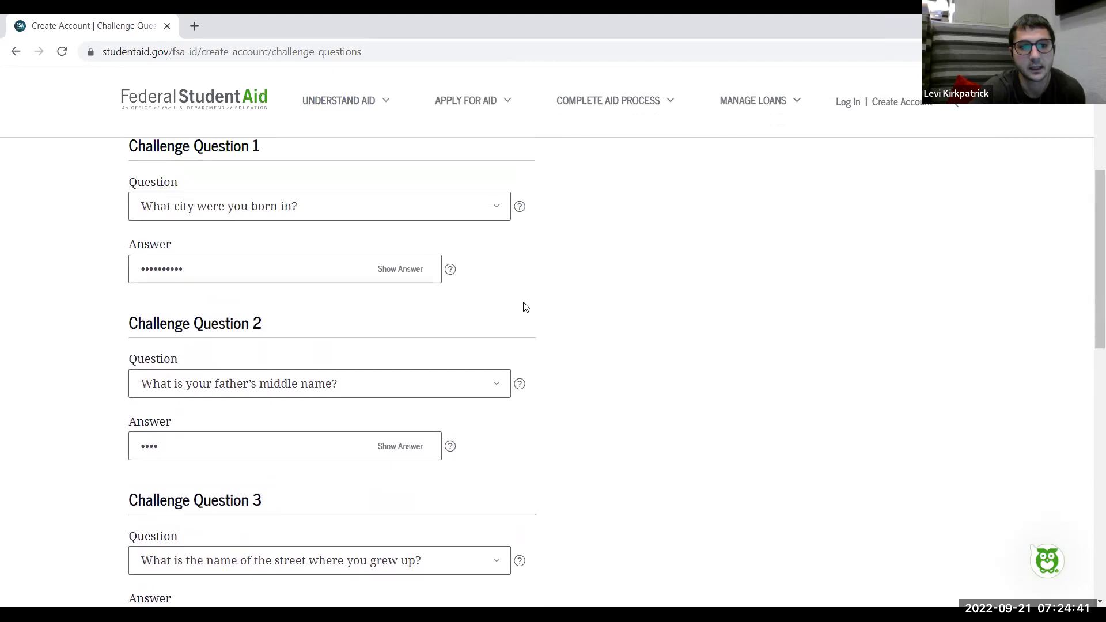
scroll(525, 307, down, 5)
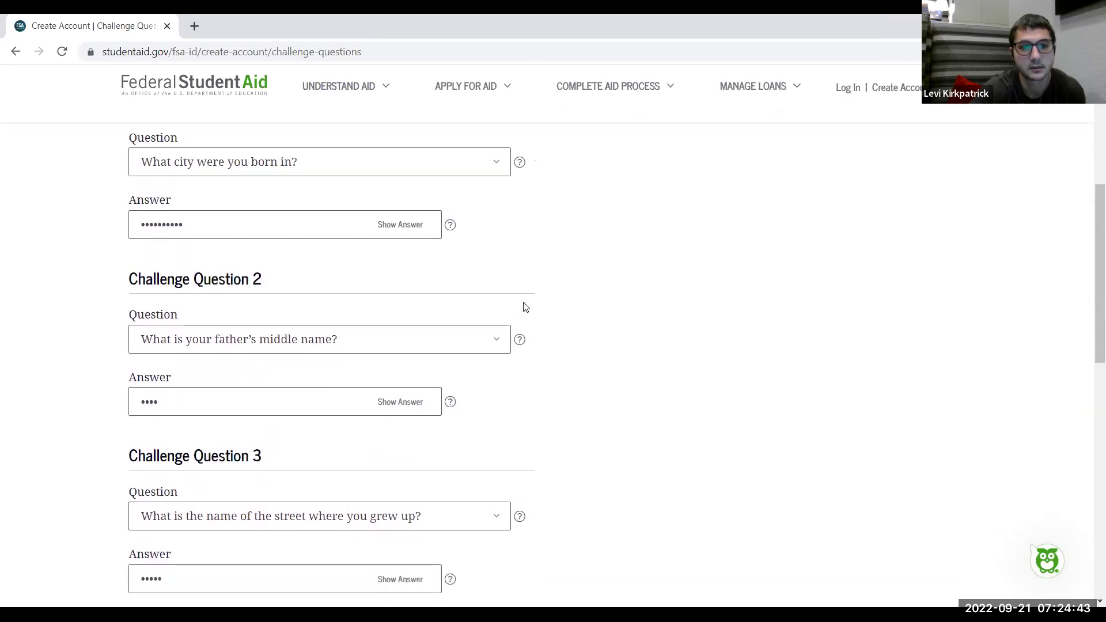
scroll(524, 308, down, 2)
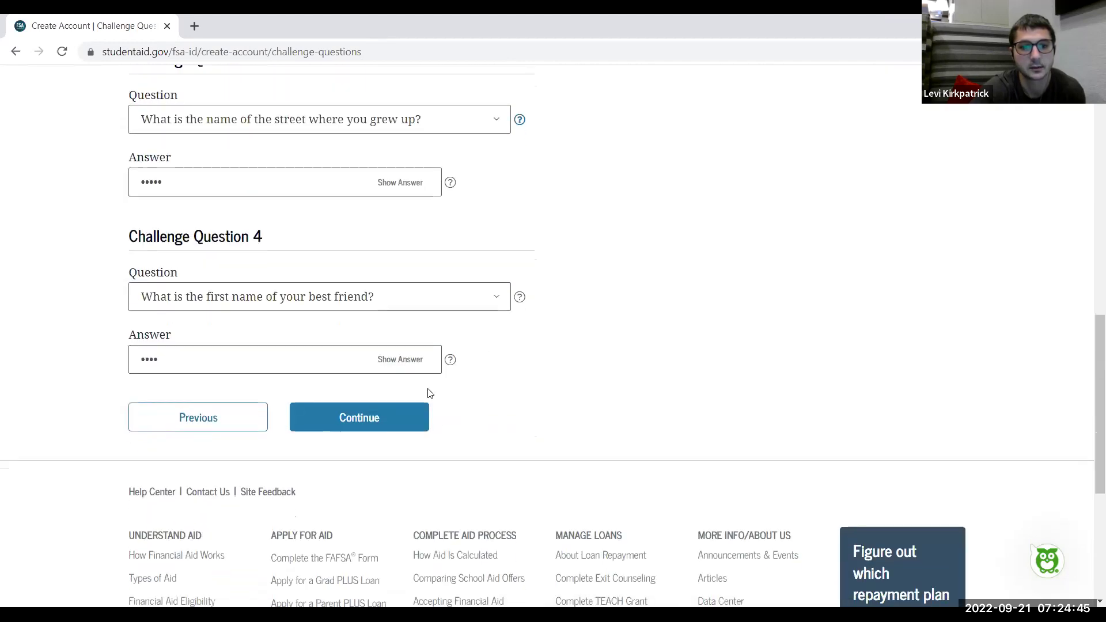
click(352, 420)
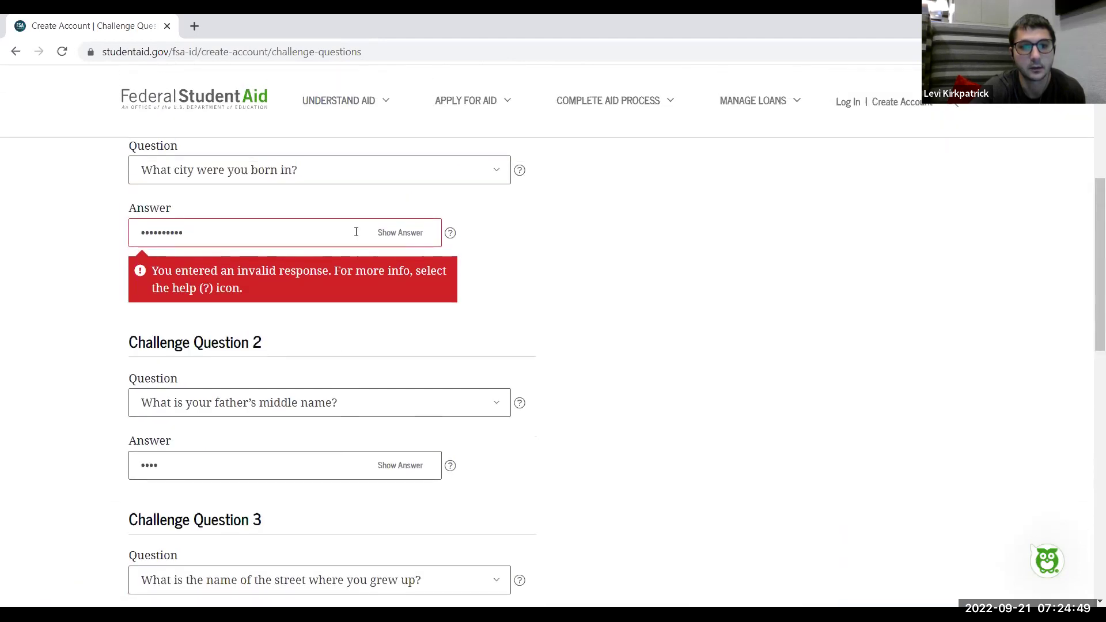
Show the rejected city-of-birth answer in plain text and display the valid-answer rules
click(404, 241)
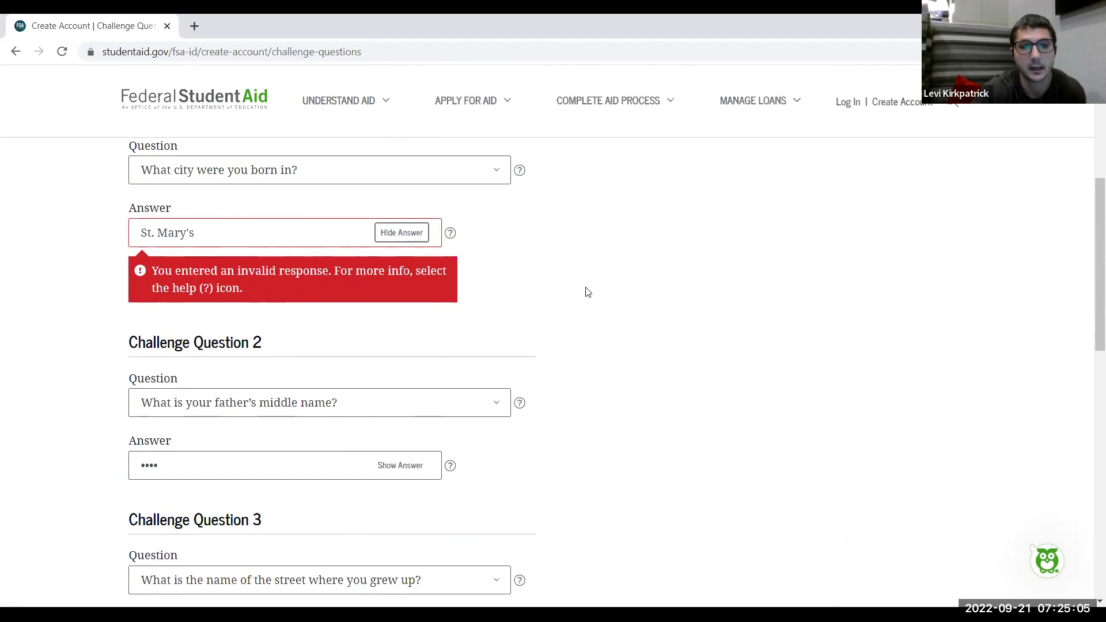
click(452, 234)
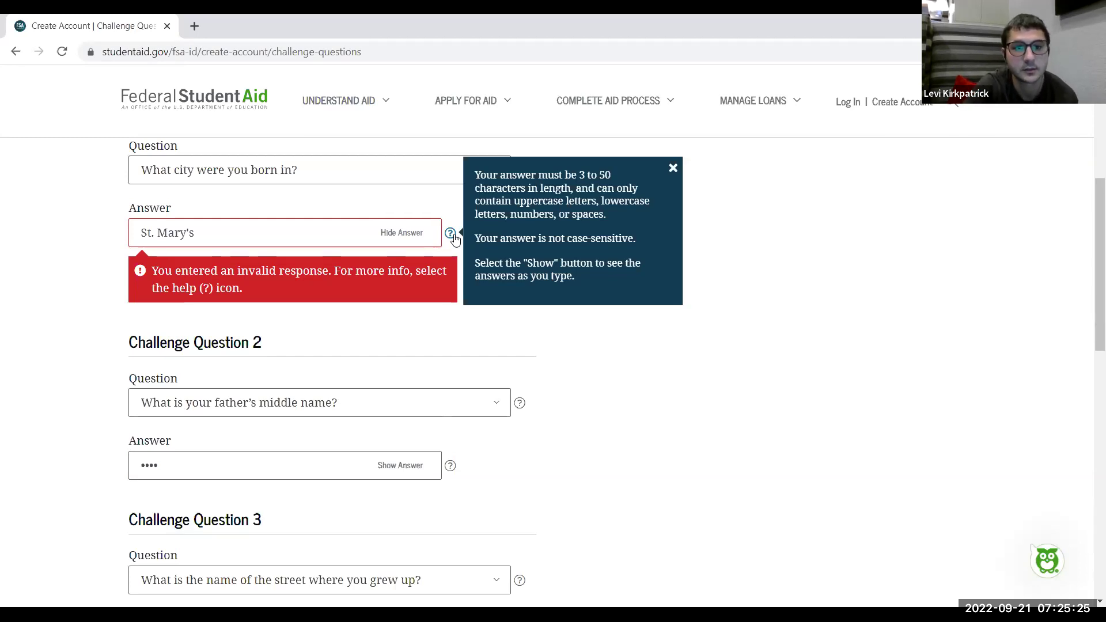
Remove the apostrophe and period from the city-of-birth answer so the invalid-response error clears
click(154, 233)
text(.)
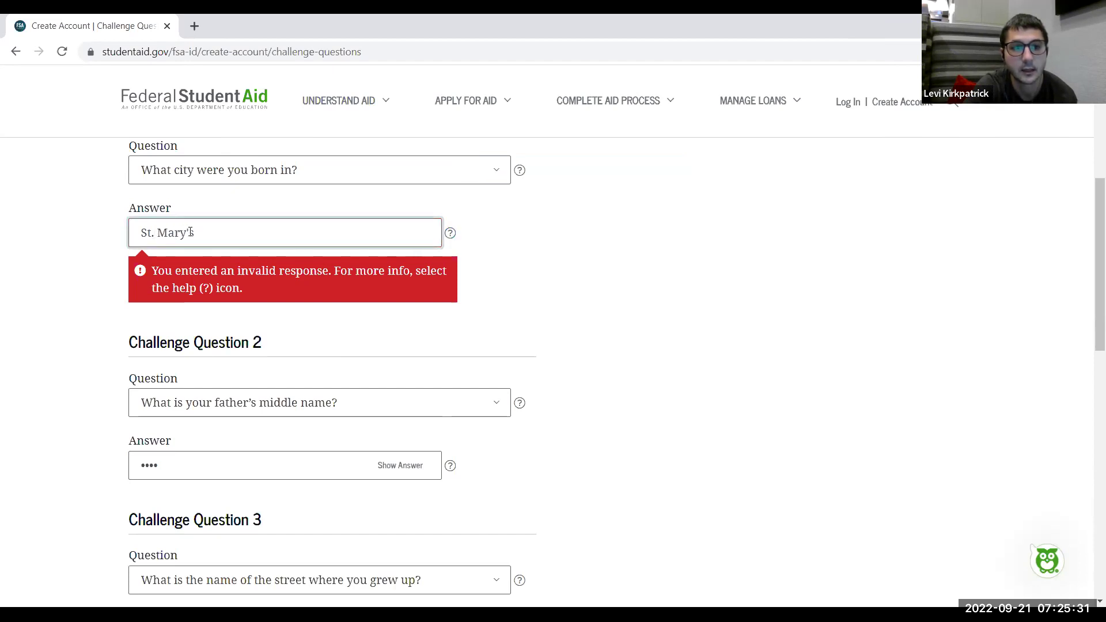
click(450, 233)
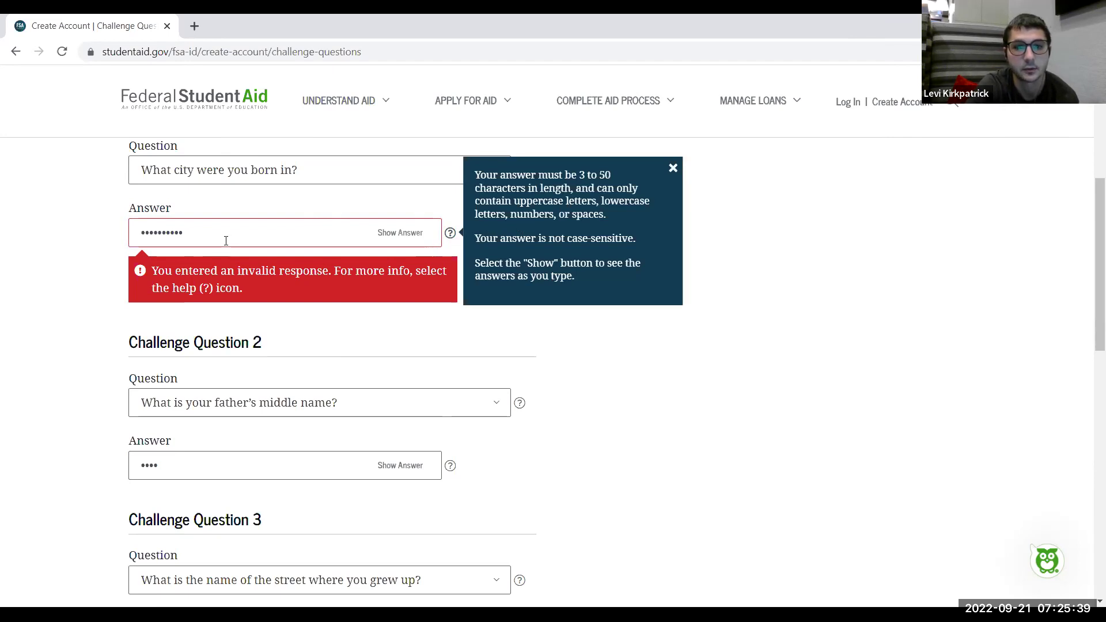
click(206, 234)
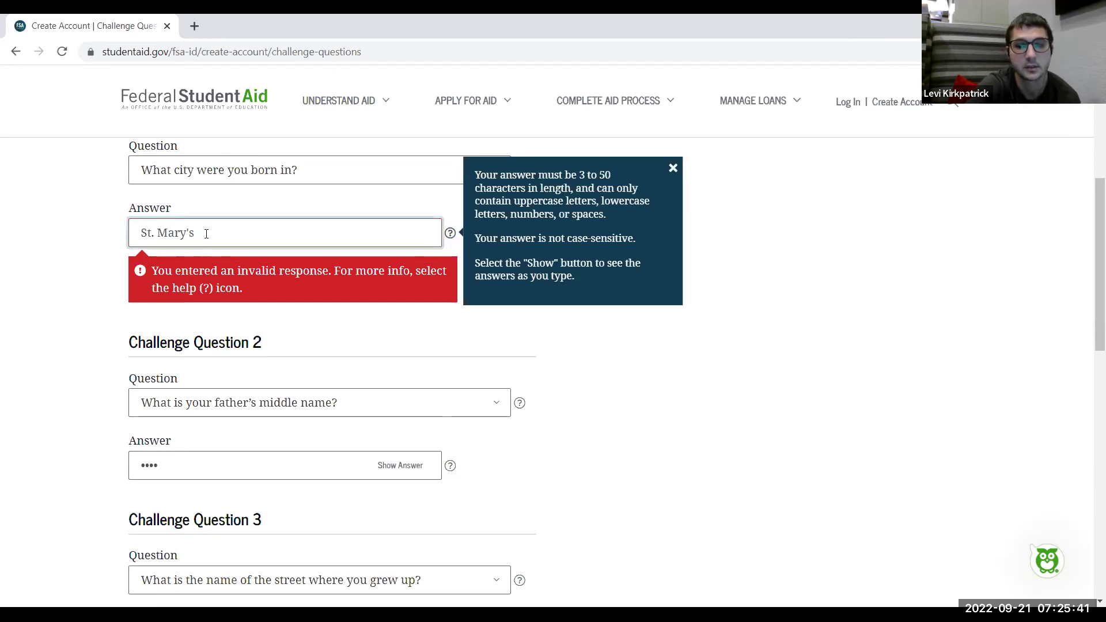
key(BackSpace)
key(BackSpace)
text(s)
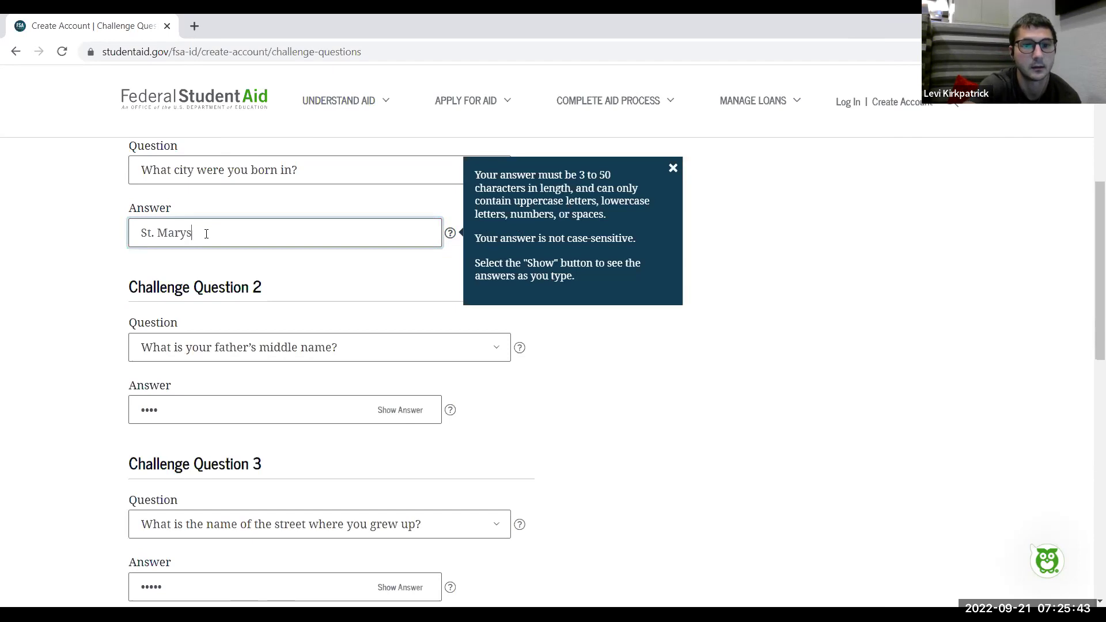
click(152, 233)
key(BackSpace)
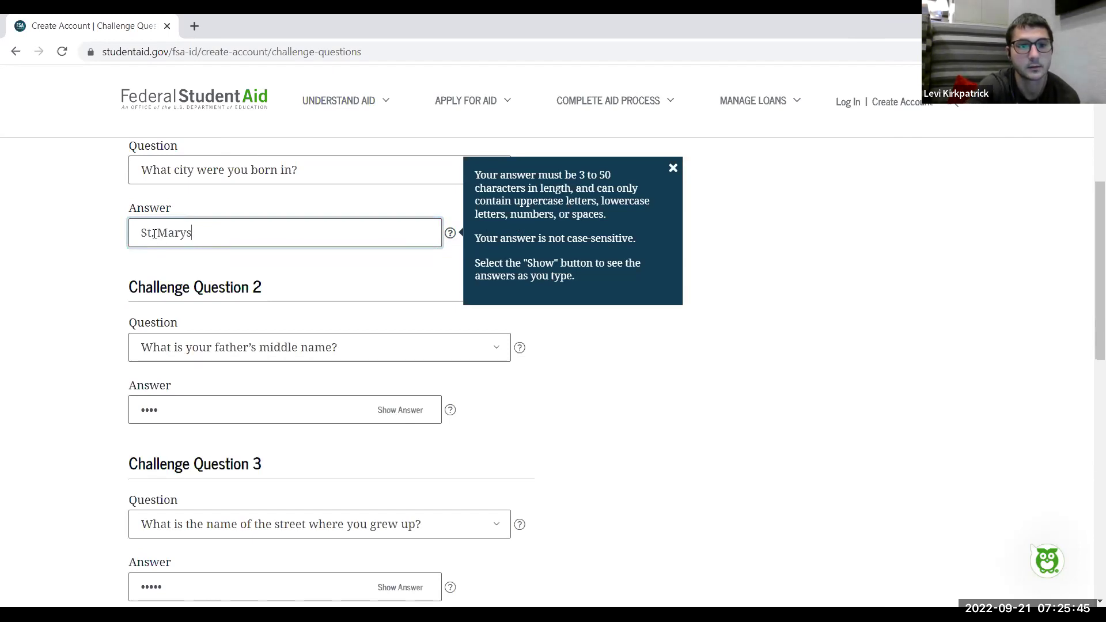
key(BackSpace)
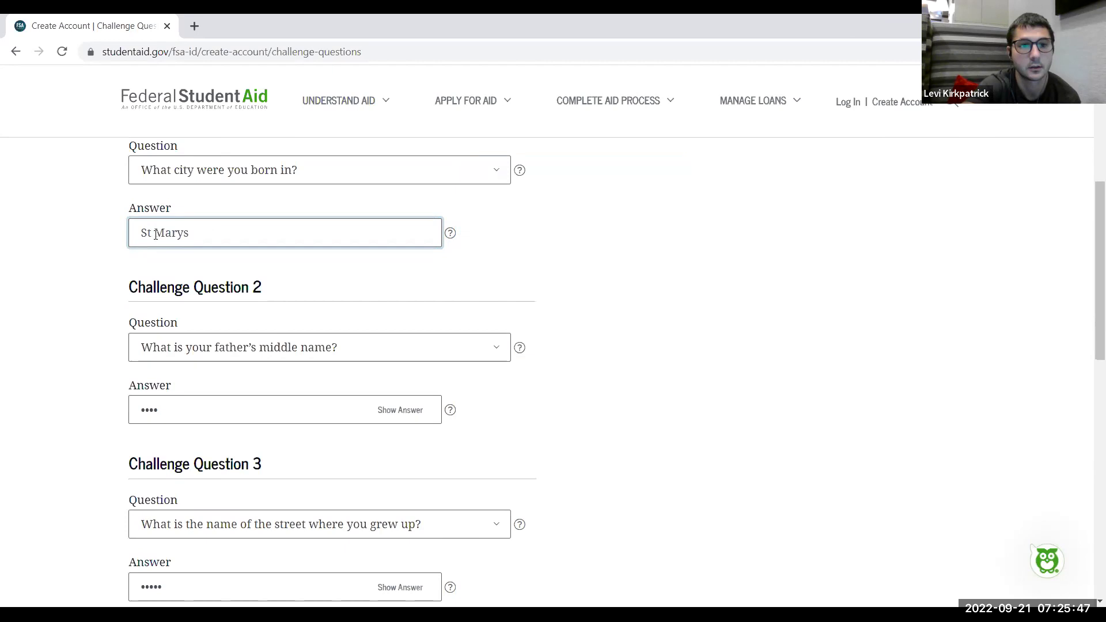
click(86, 244)
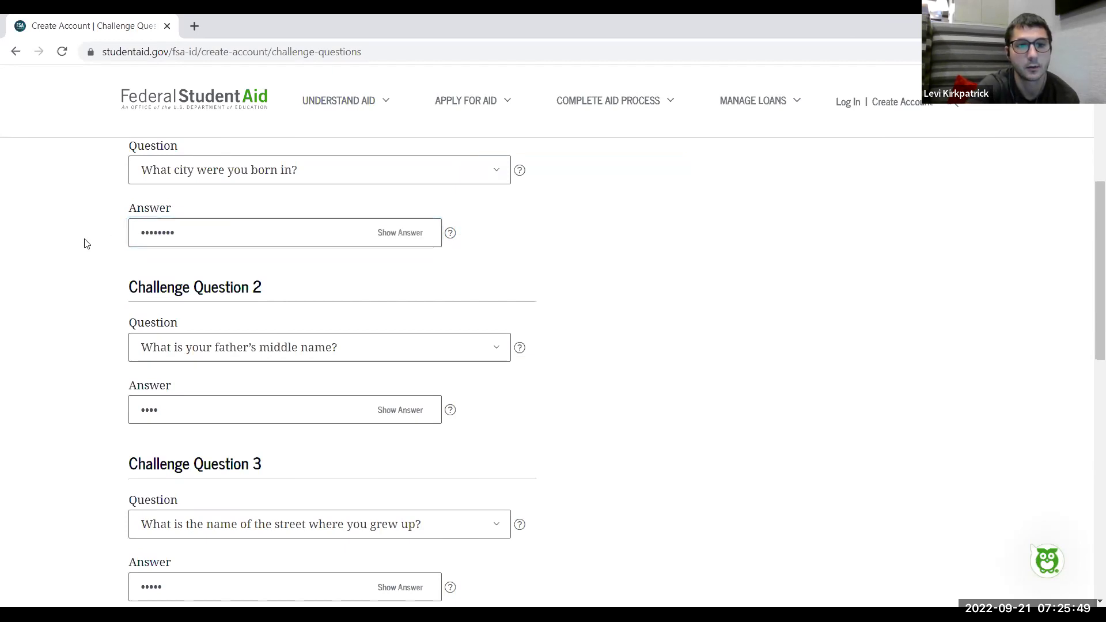
scroll(87, 244, down, 9)
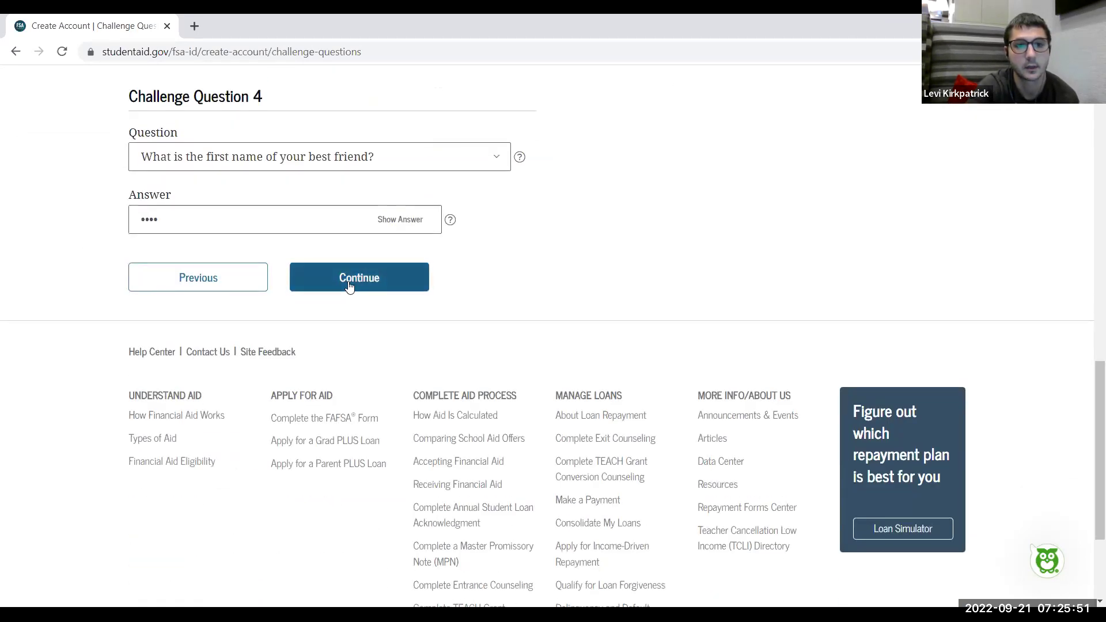
Submit the corrected challenge answers and dismiss the browser's save-password offer
click(349, 286)
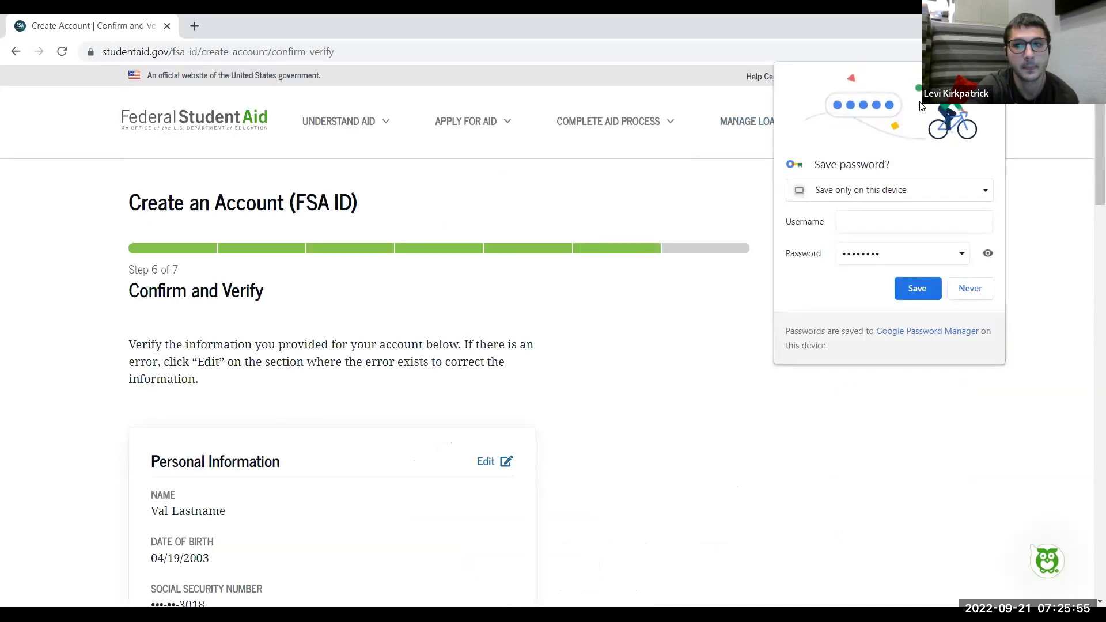
click(540, 331)
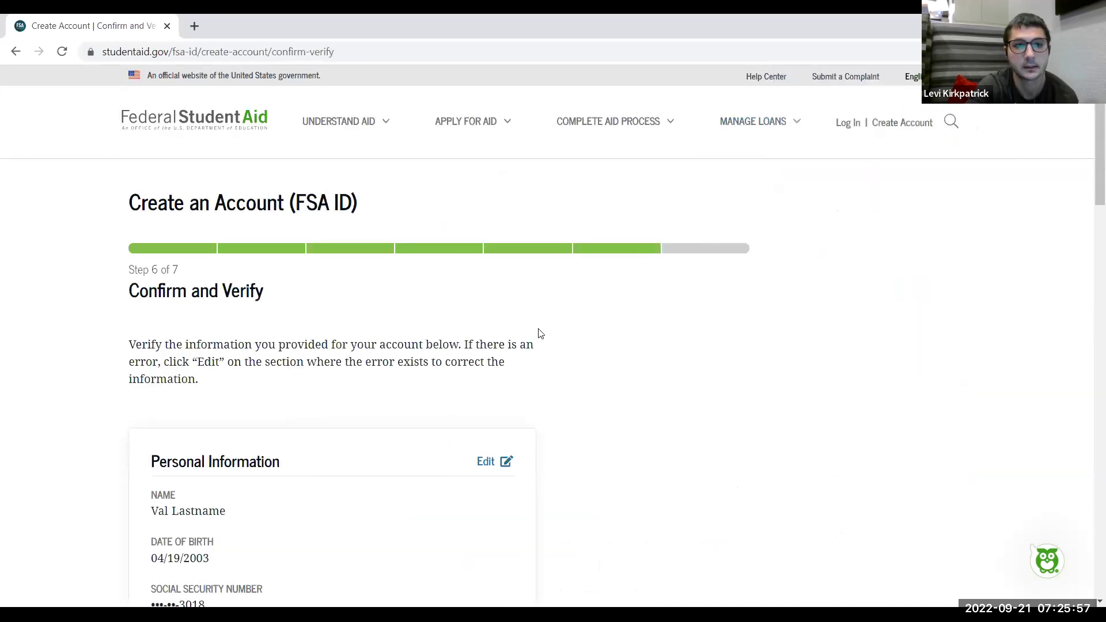
scroll(539, 331, down, 1)
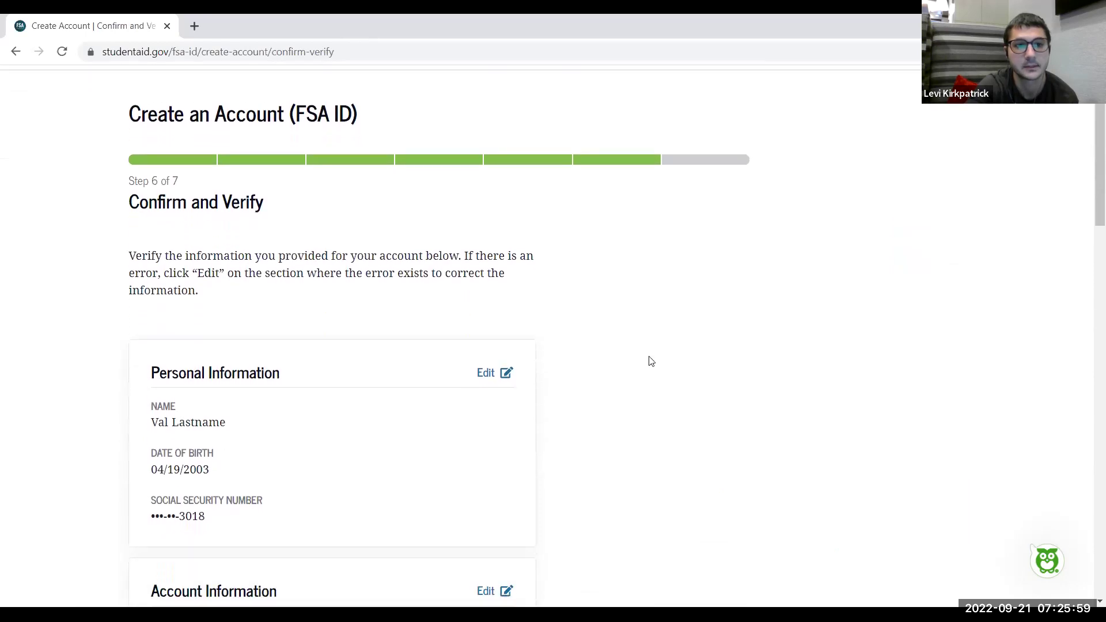
scroll(651, 361, down, 1)
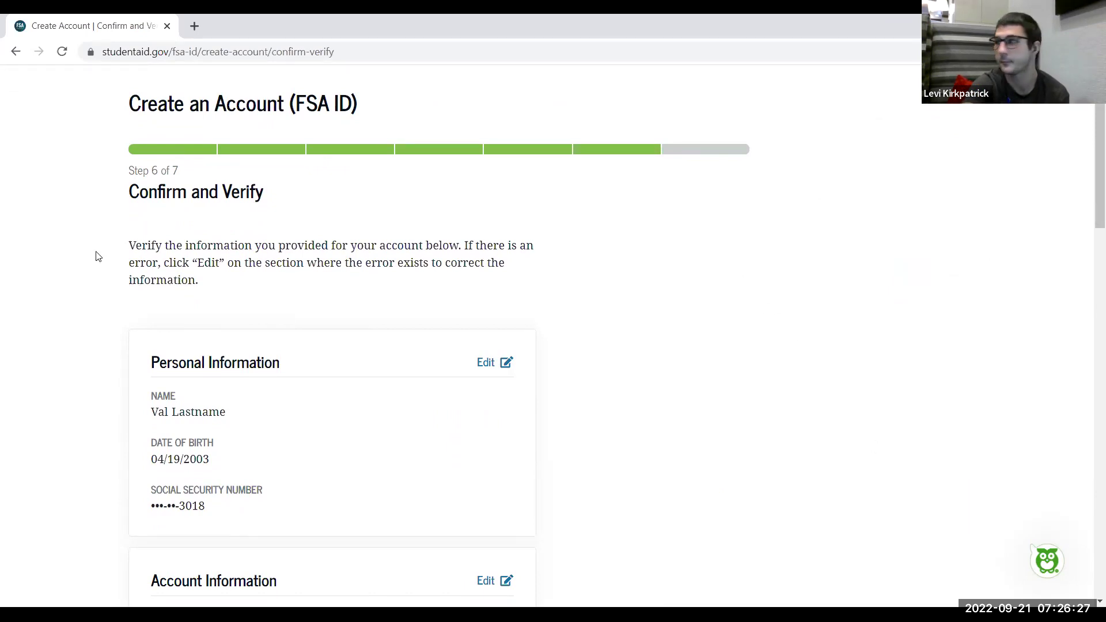
Review the personal, account and contact details on the Step 6 of 7 Confirm and Verify page
scroll(98, 256, down, 1)
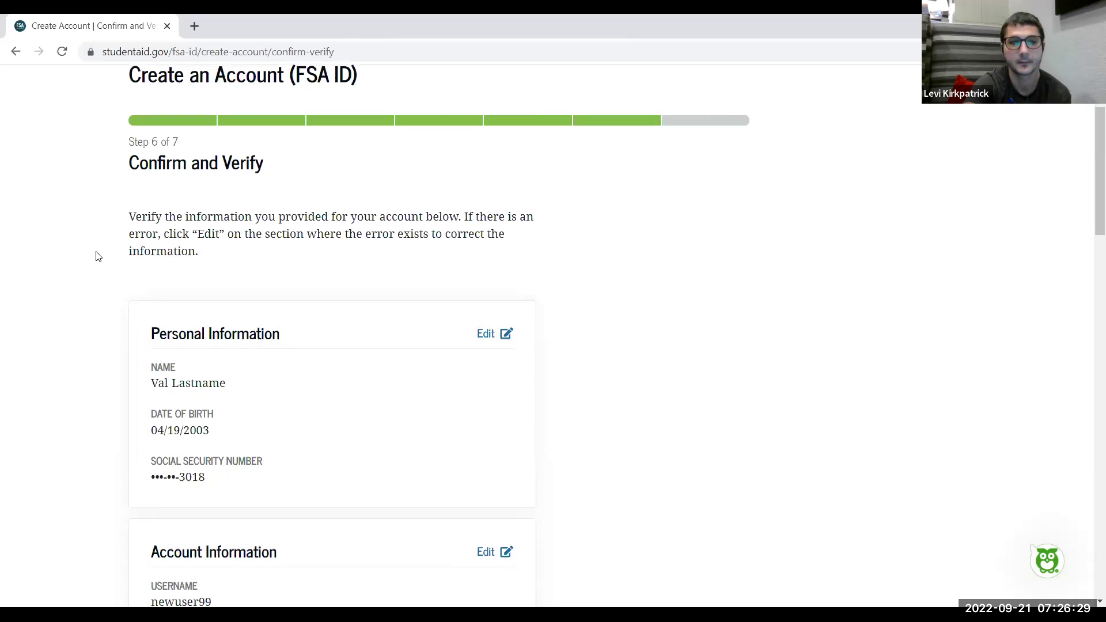
scroll(98, 256, down, 1)
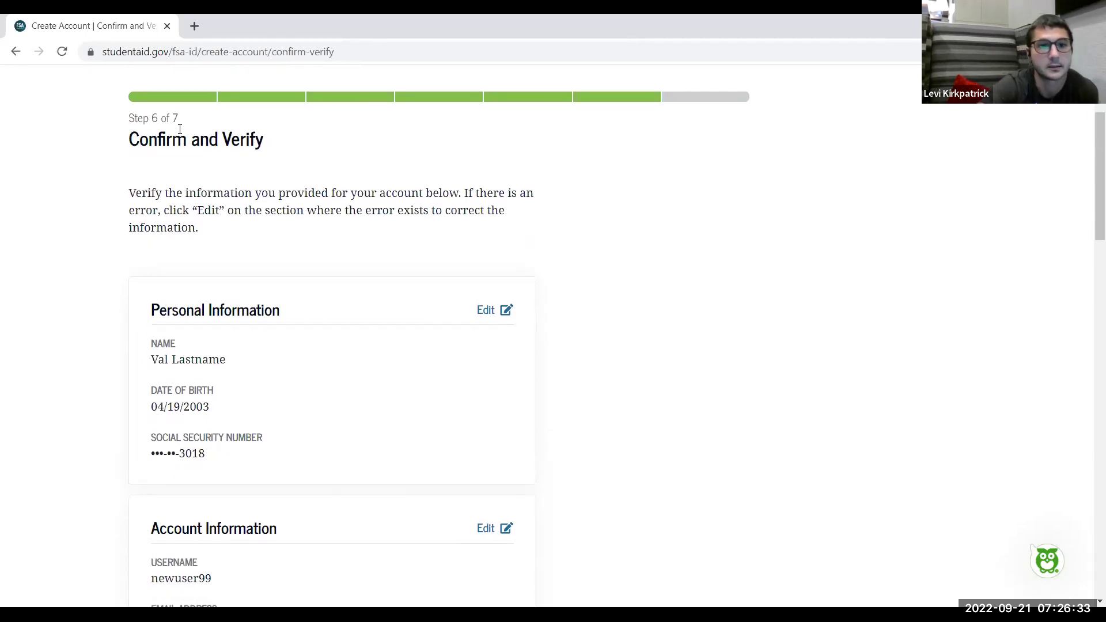
drag(127, 122, 184, 122)
click(118, 154)
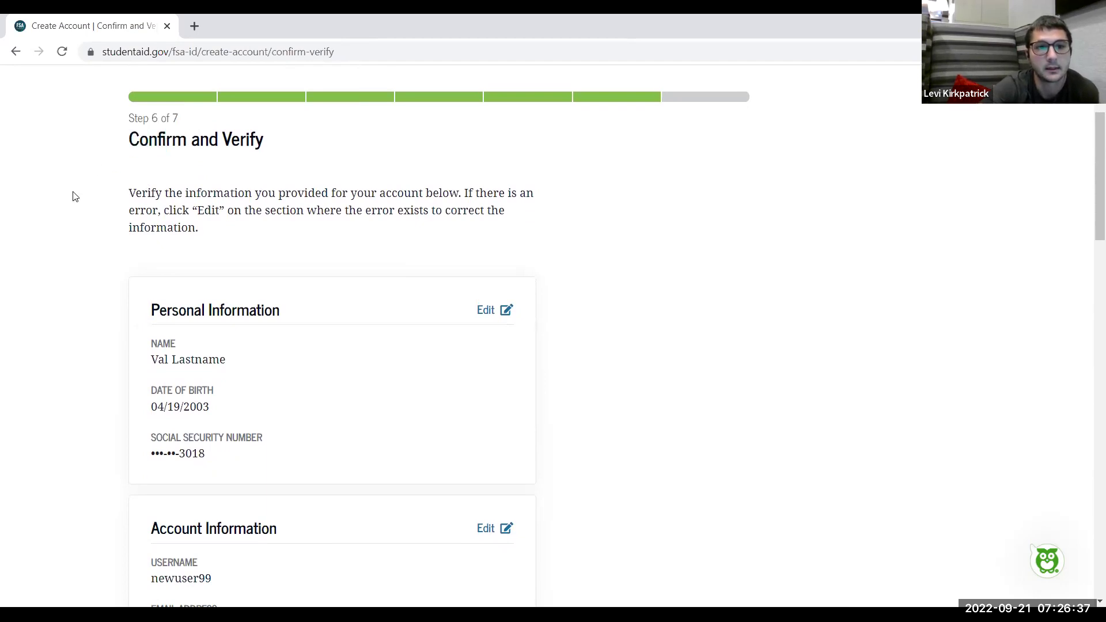
scroll(73, 197, down, 1)
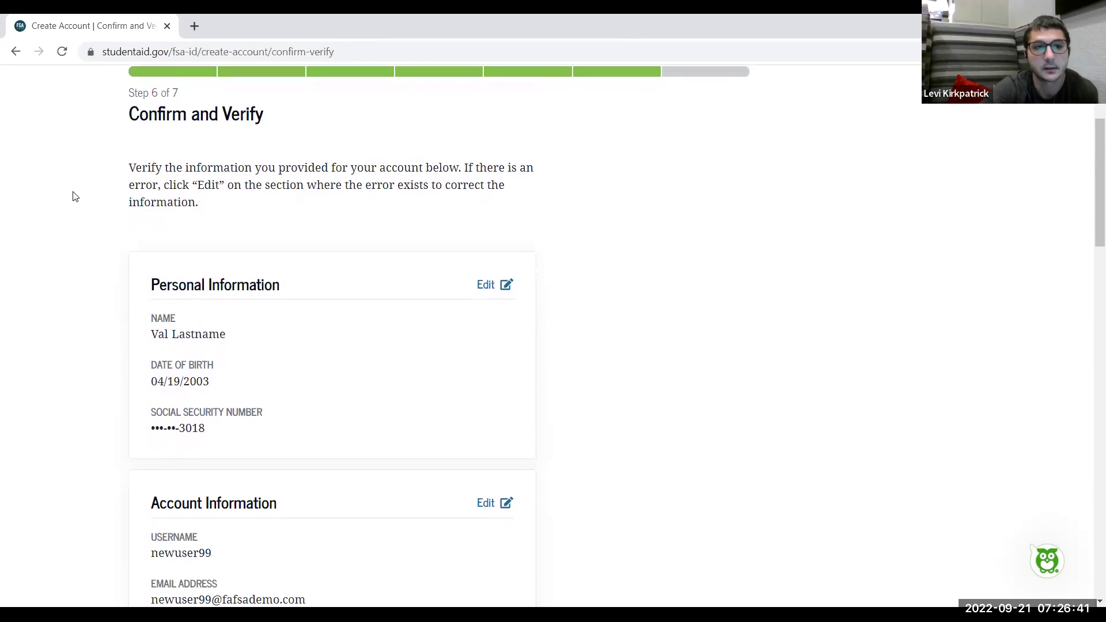
scroll(74, 196, down, 1)
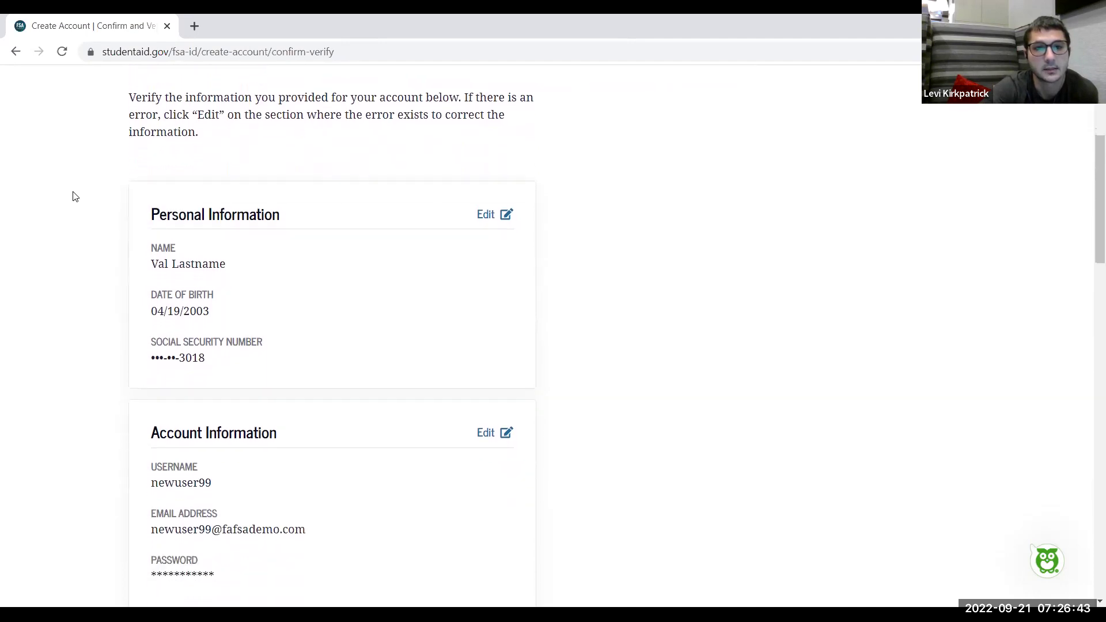
scroll(74, 197, down, 1)
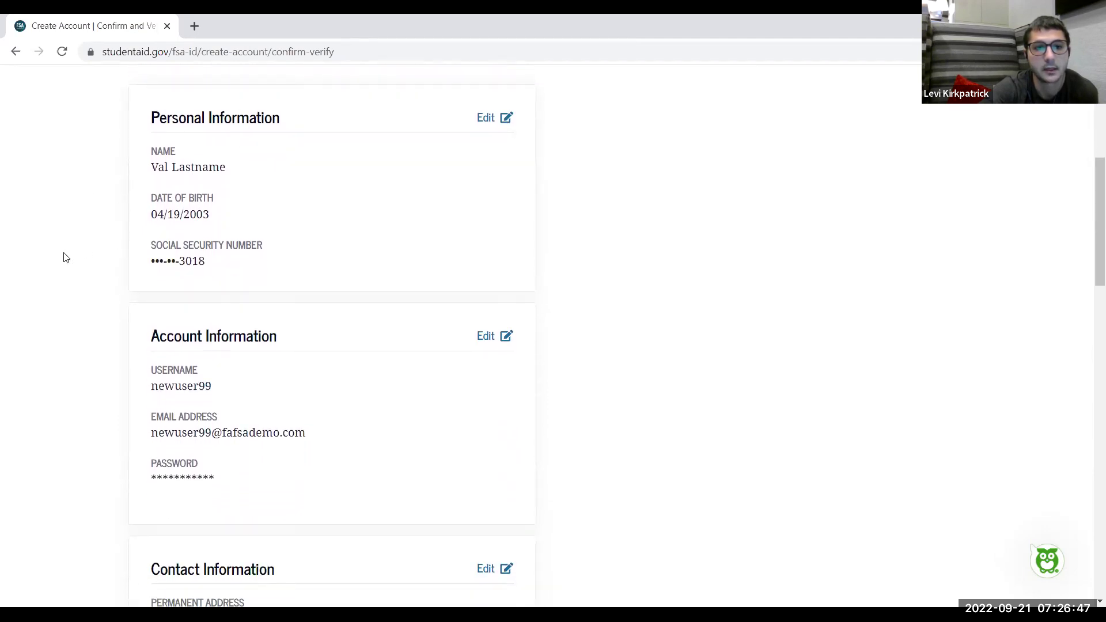
scroll(65, 258, down, 1)
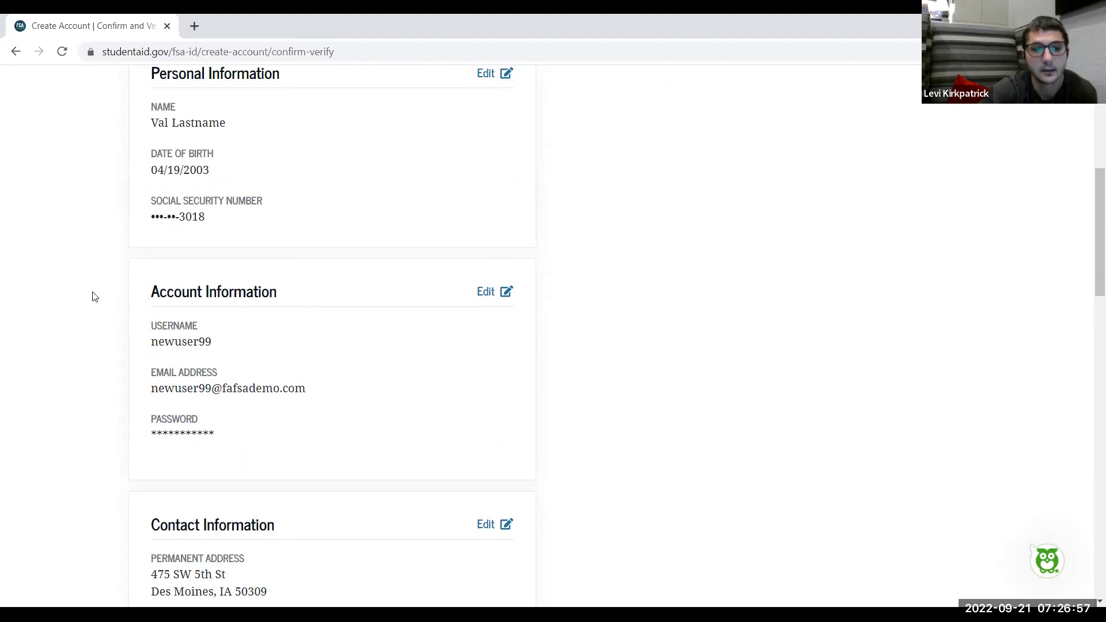
scroll(95, 297, down, 4)
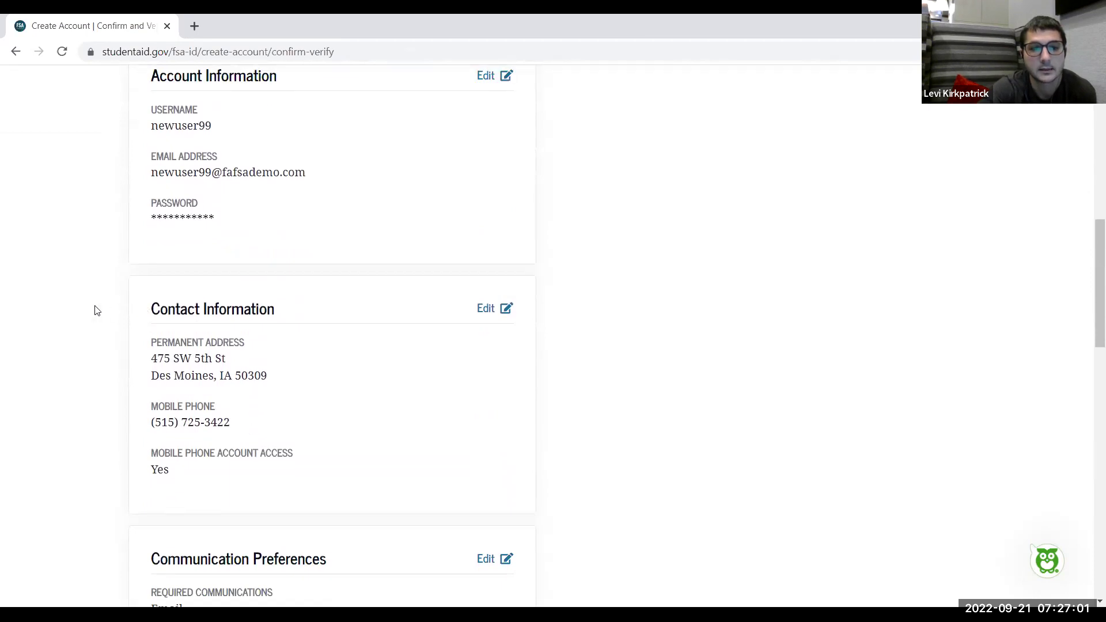
scroll(97, 312, down, 2)
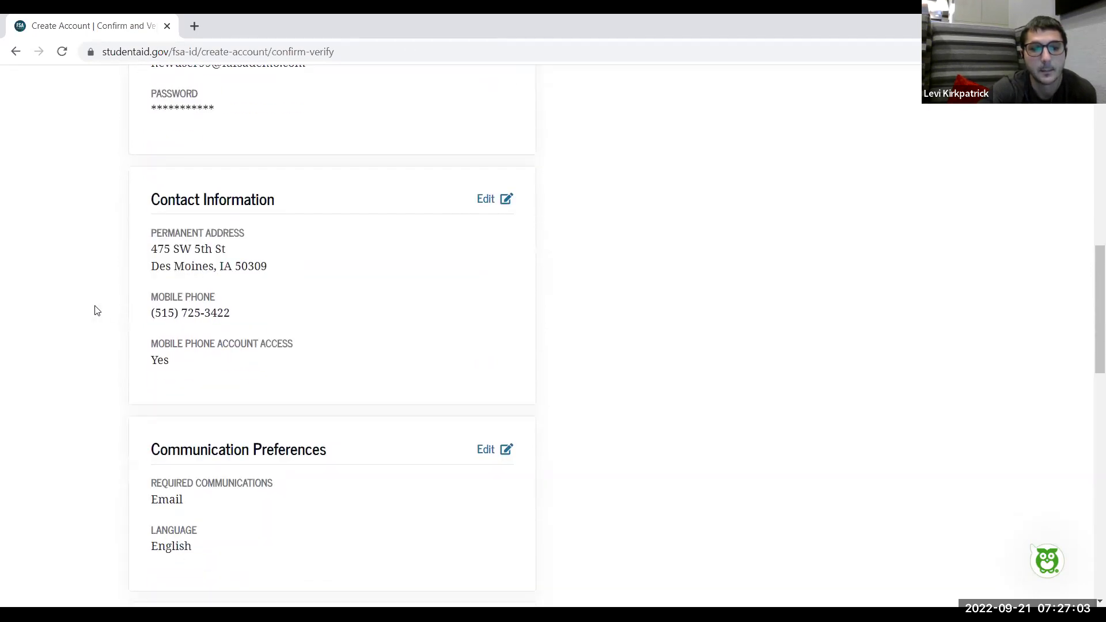
scroll(97, 311, down, 2)
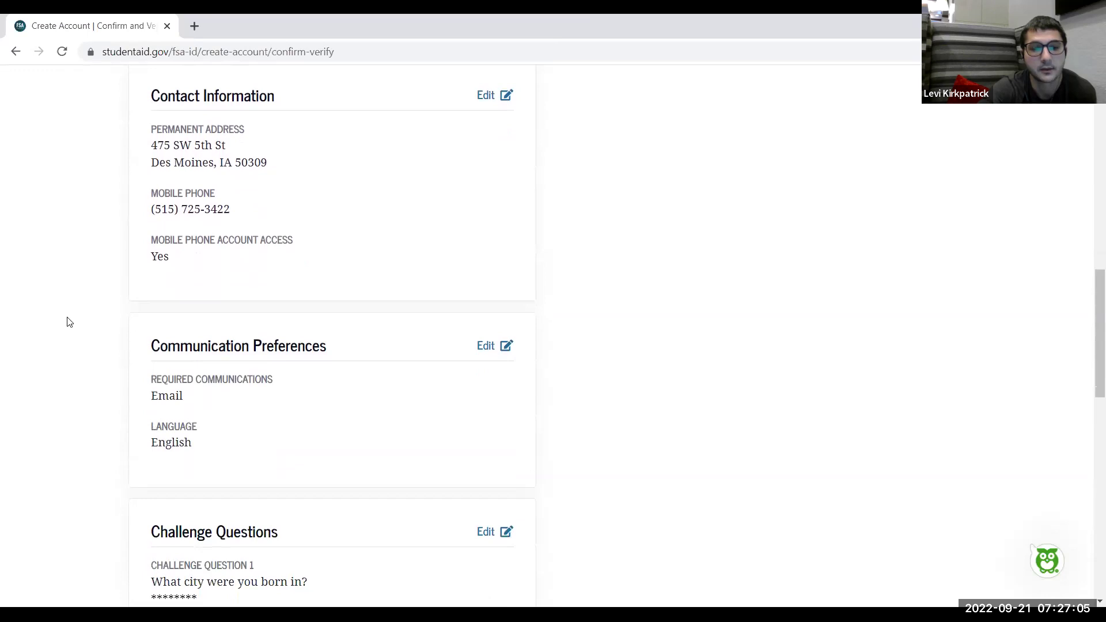
scroll(69, 322, down, 5)
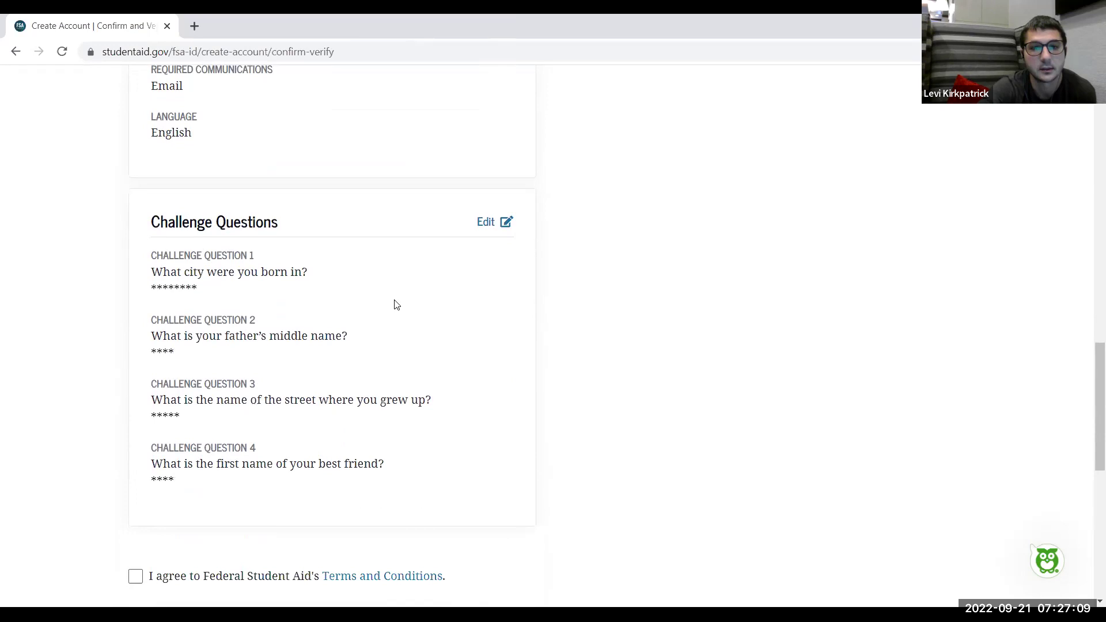
scroll(397, 305, up, 2)
scroll(396, 305, up, 6)
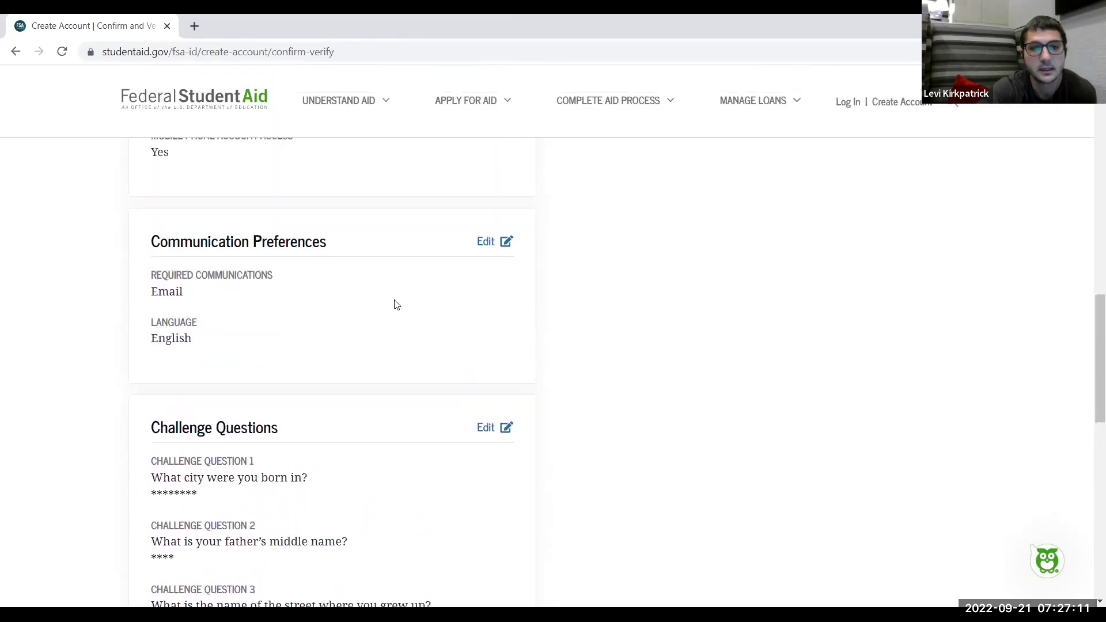
scroll(397, 304, up, 5)
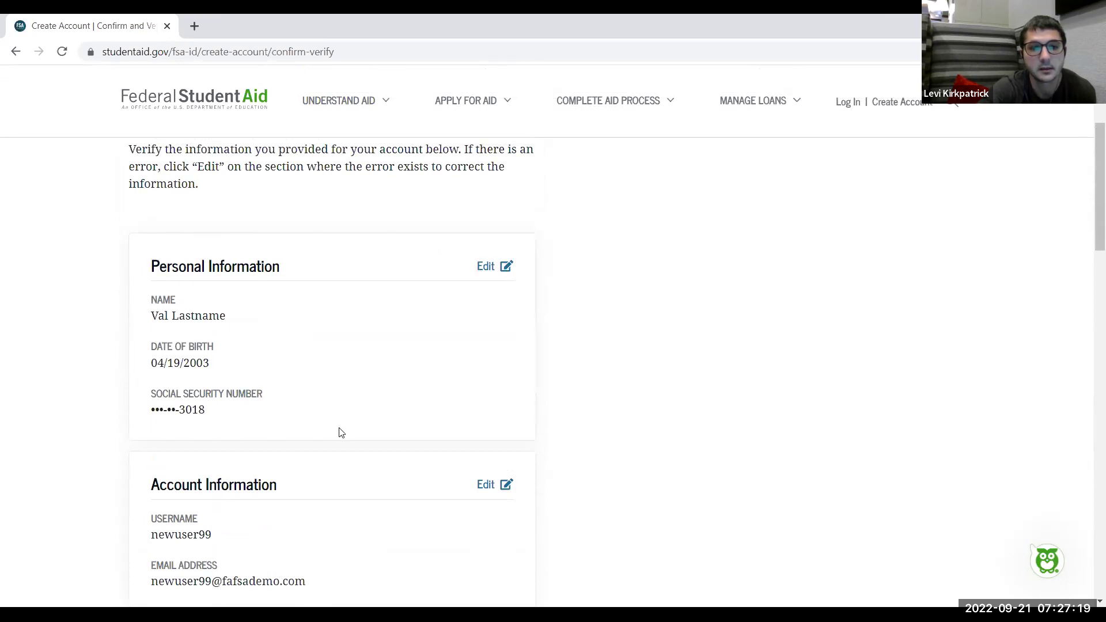
scroll(340, 432, down, 3)
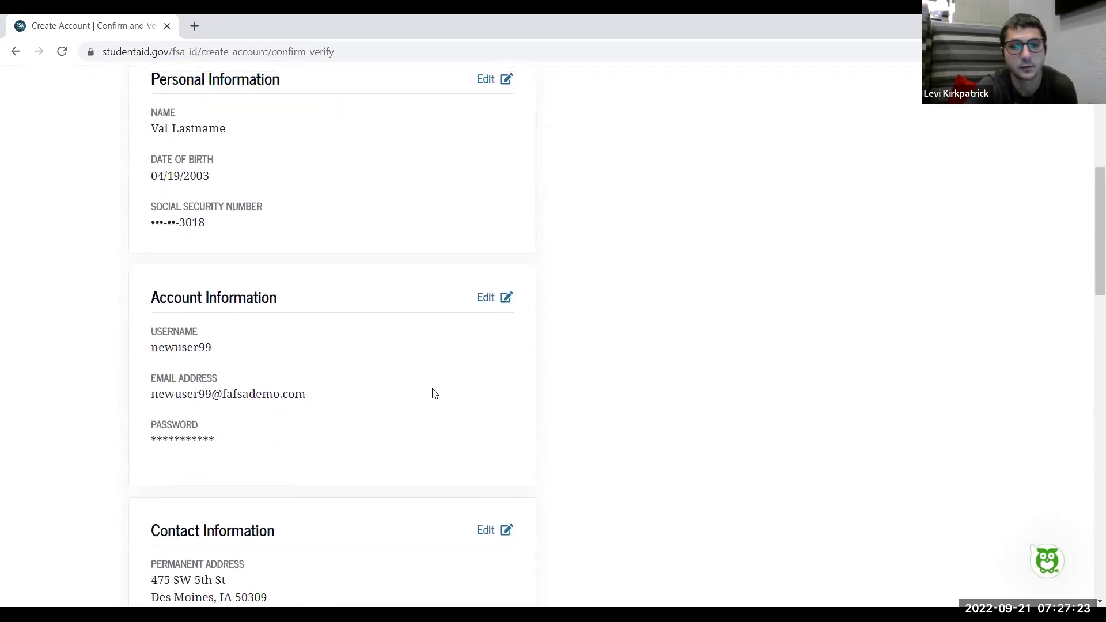
scroll(434, 392, down, 3)
scroll(434, 392, down, 2)
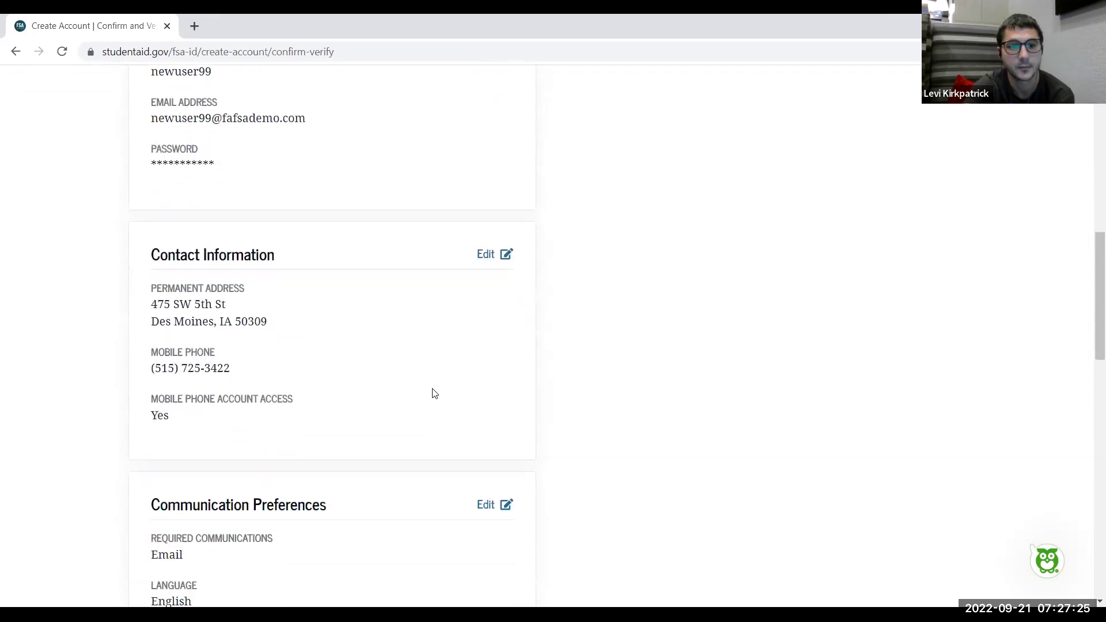
scroll(493, 322, down, 1)
scroll(491, 322, down, 1)
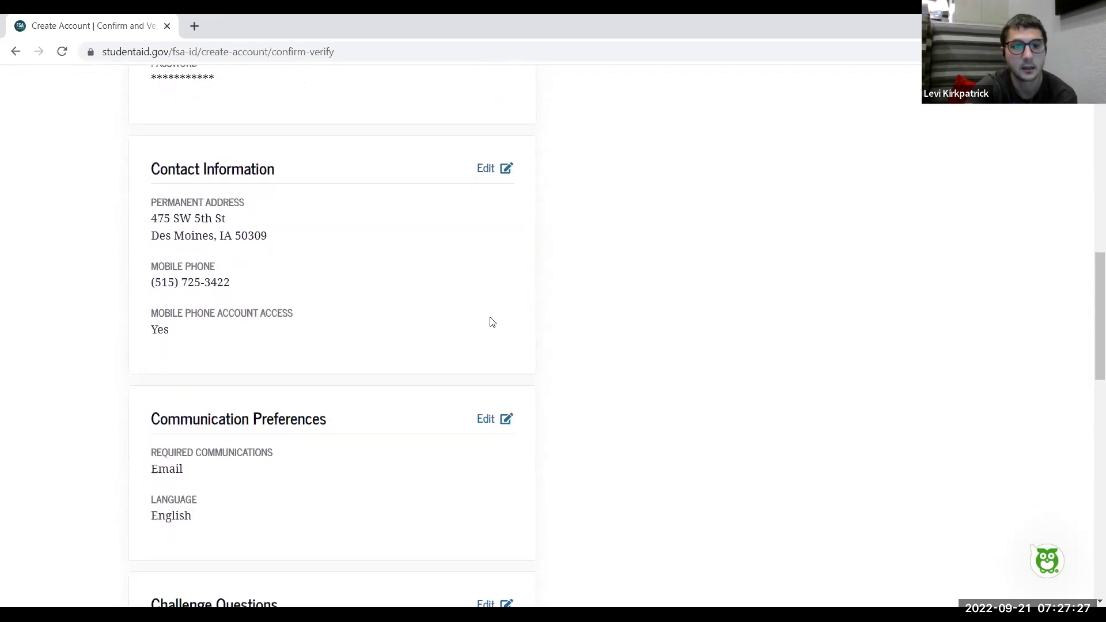
scroll(489, 321, down, 1)
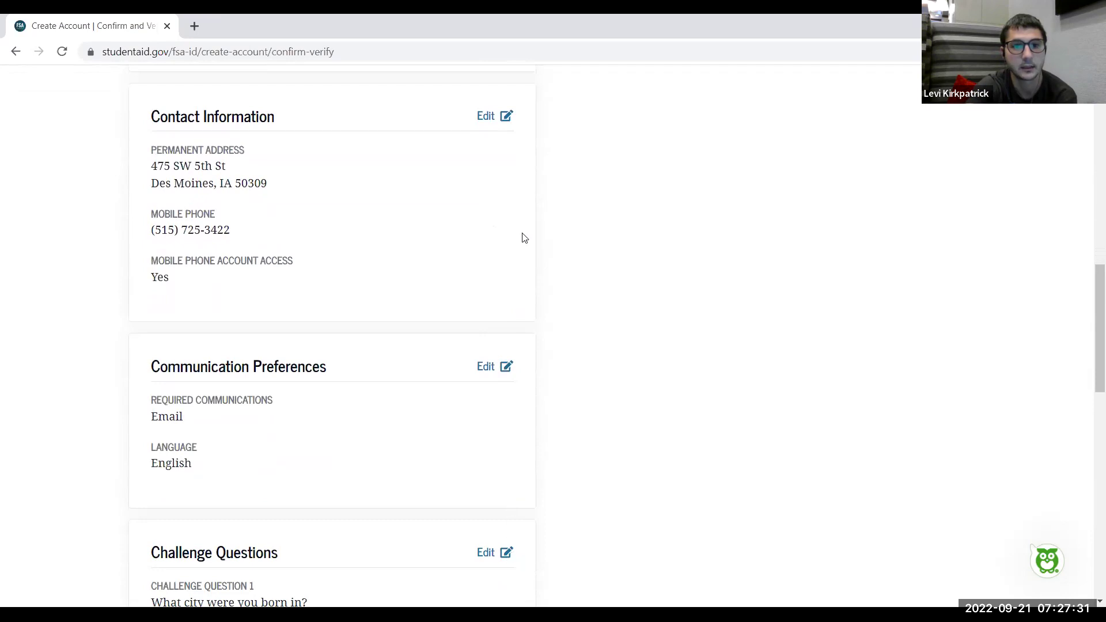
scroll(442, 250, down, 3)
scroll(444, 252, down, 5)
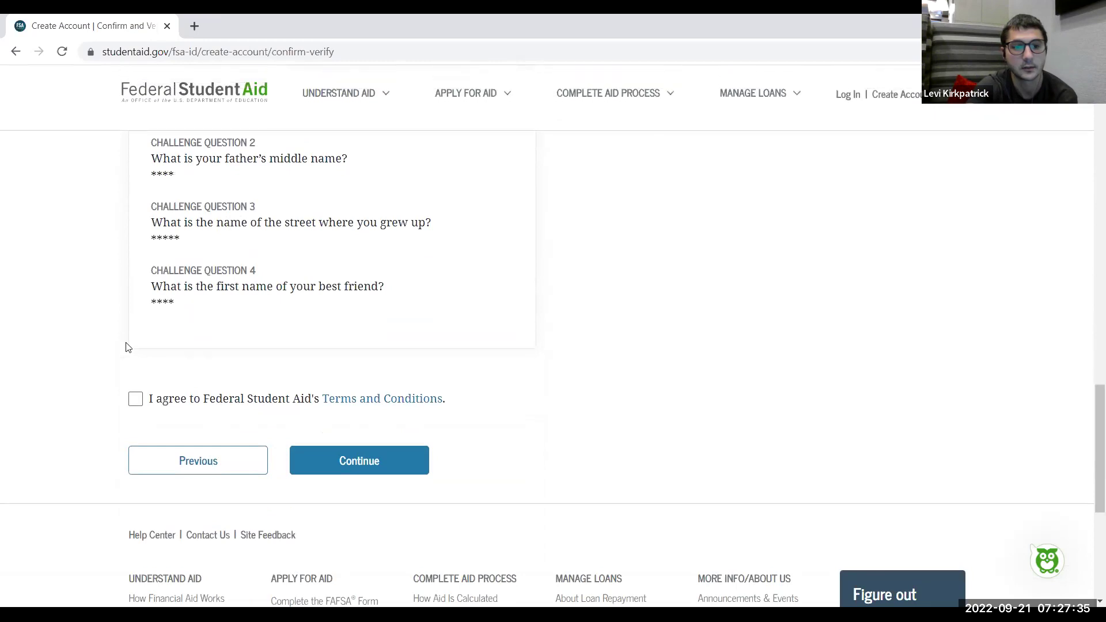
click(136, 399)
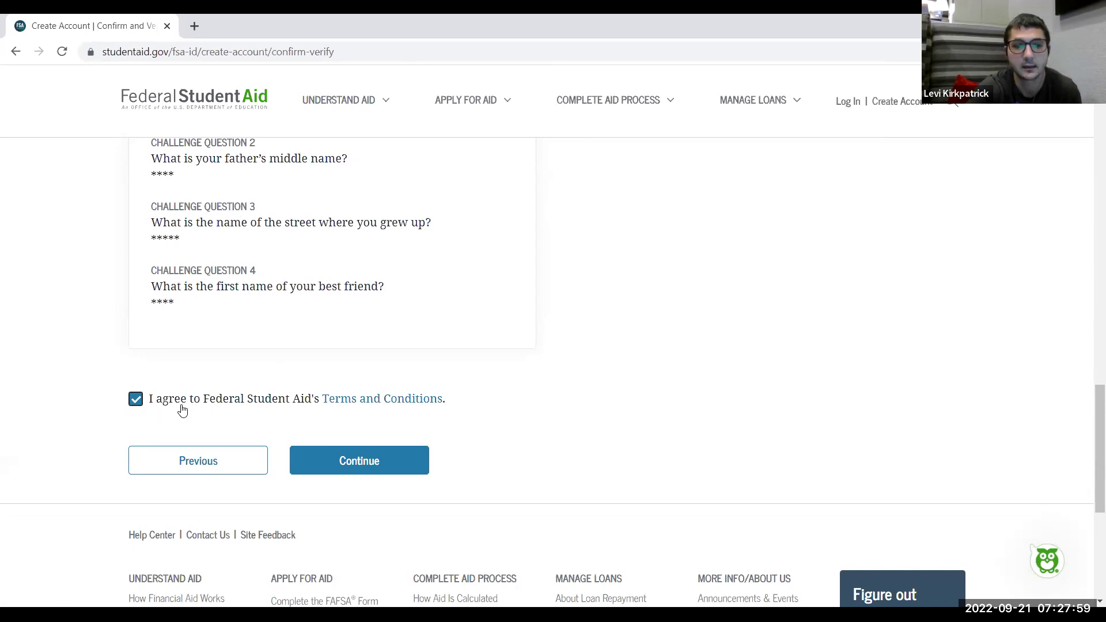
Submit the confirmed account information
click(369, 472)
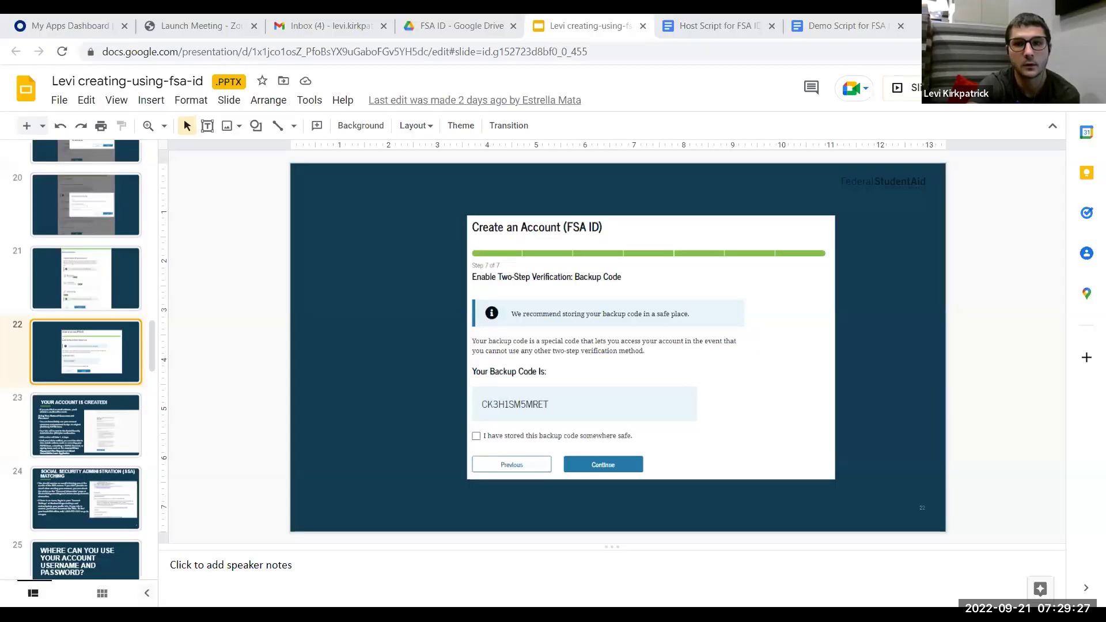
Present the deck full screen from the backup-code slide and advance one slide
key(ctrl+F5)
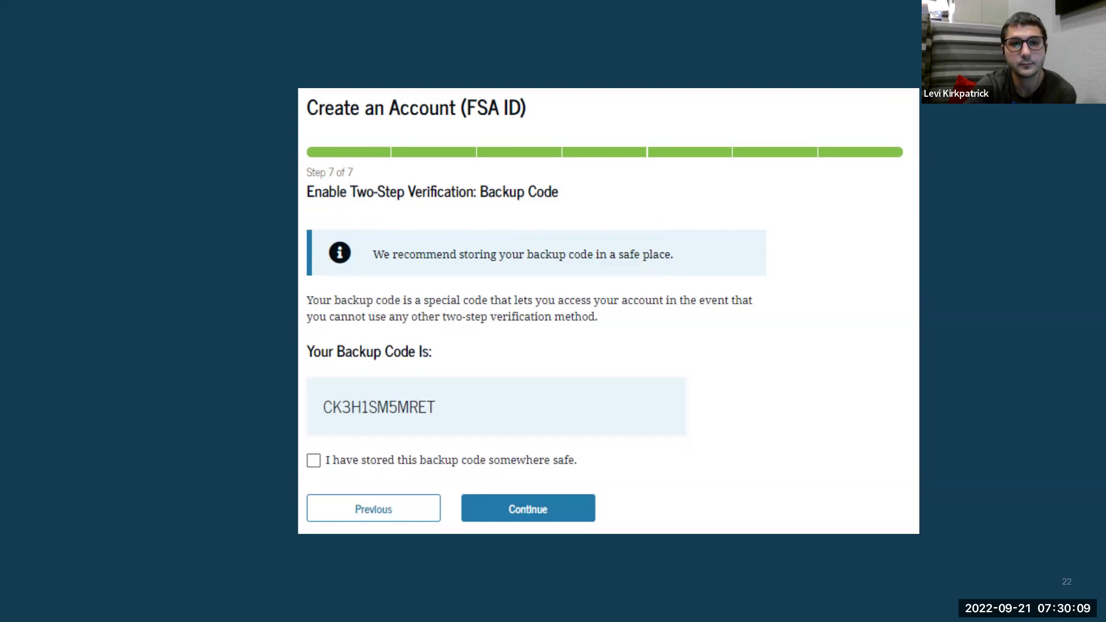
key(Right)
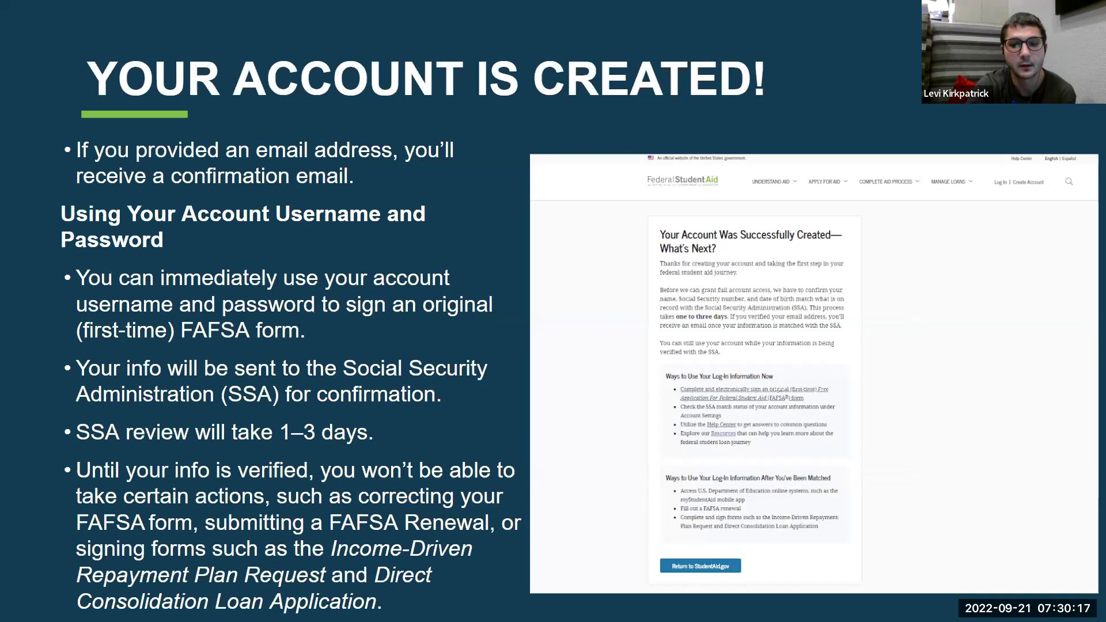
Step back through the slides to the two-step verification slide showing both methods Not Verified
key(Left)
key(Left)
key(Left)
key(Left)
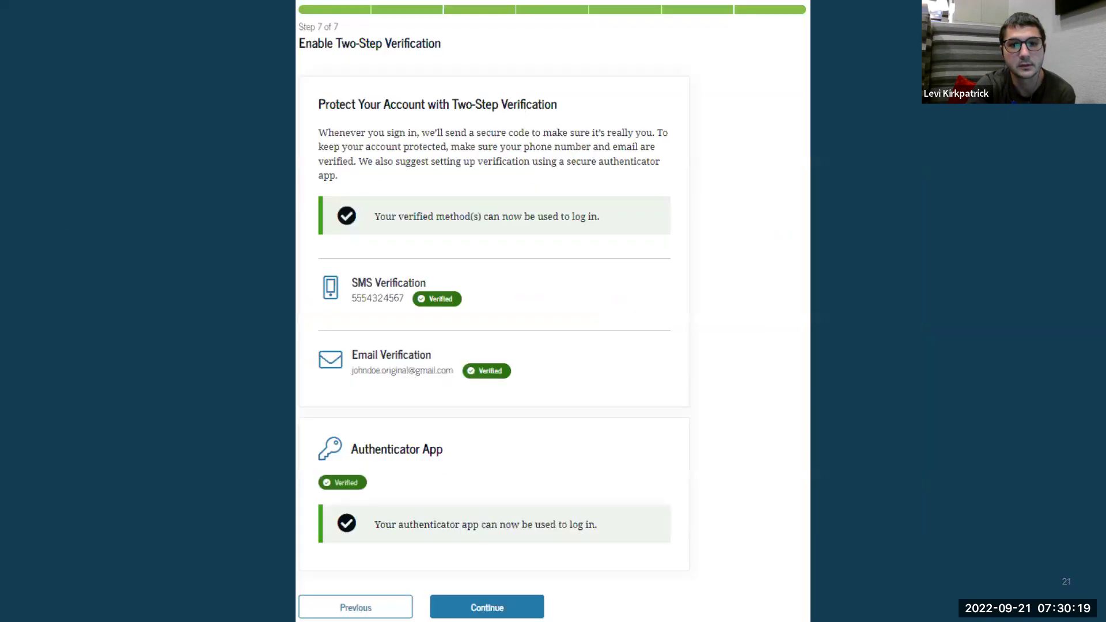
key(Left)
key(Left)
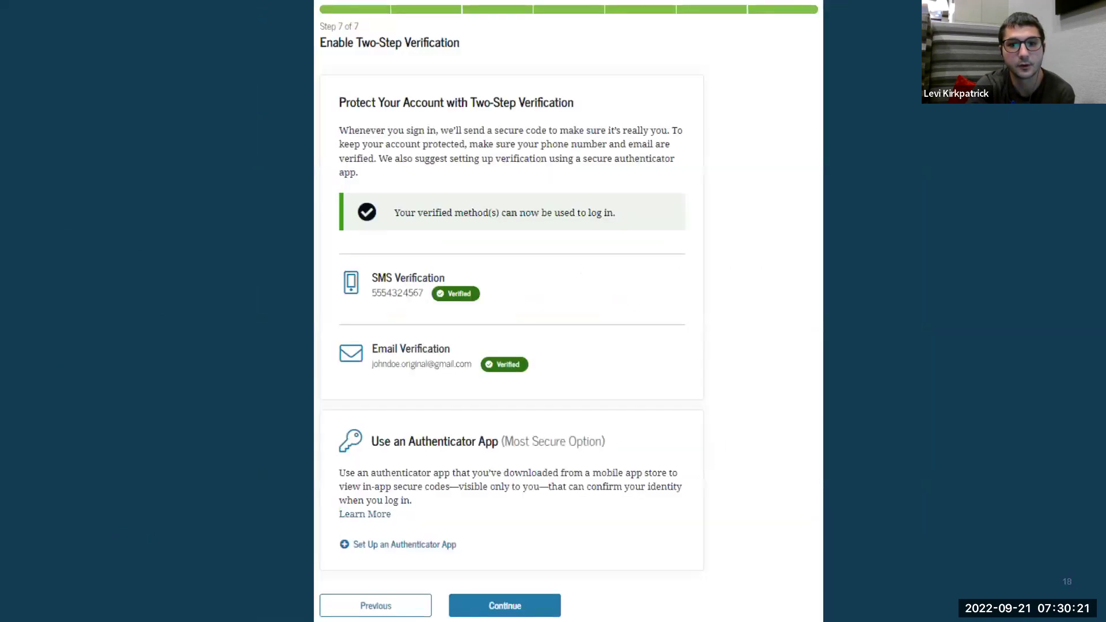
key(Left)
key(Left)
key(Left)
key(Left)
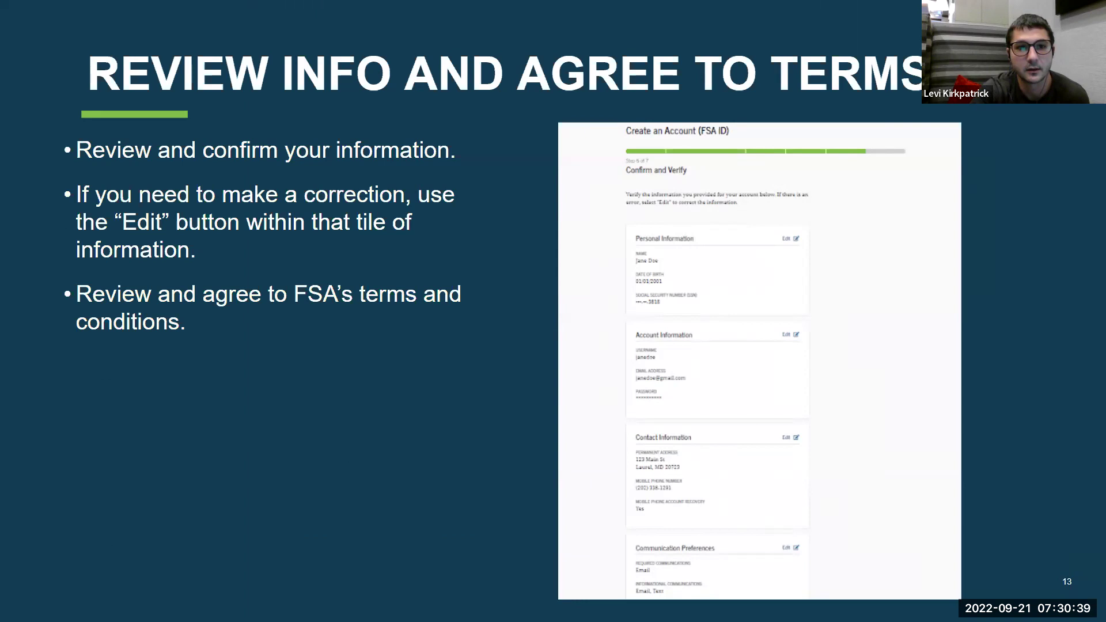
key(Right)
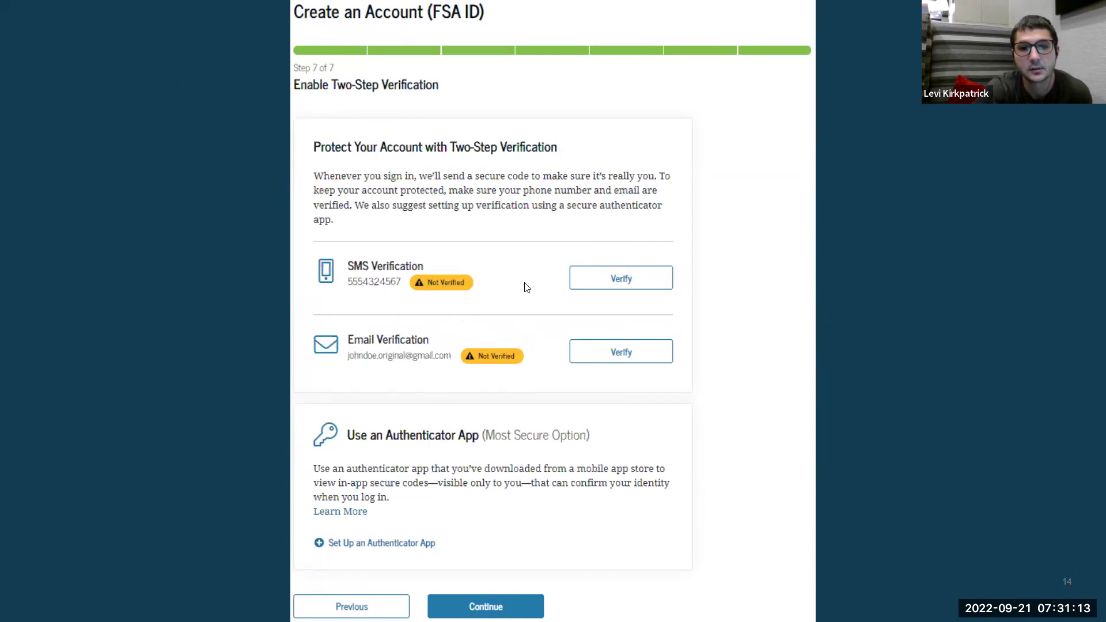
Advance through the SMS and email secure-code slides to the authenticator app setup slide
click(599, 284)
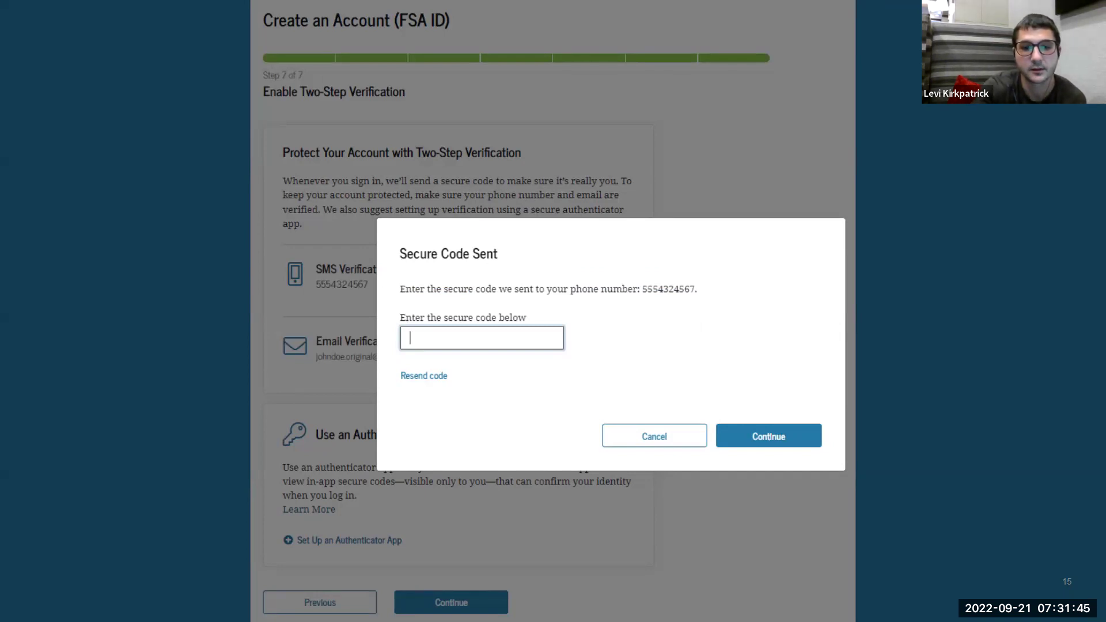
key(Right)
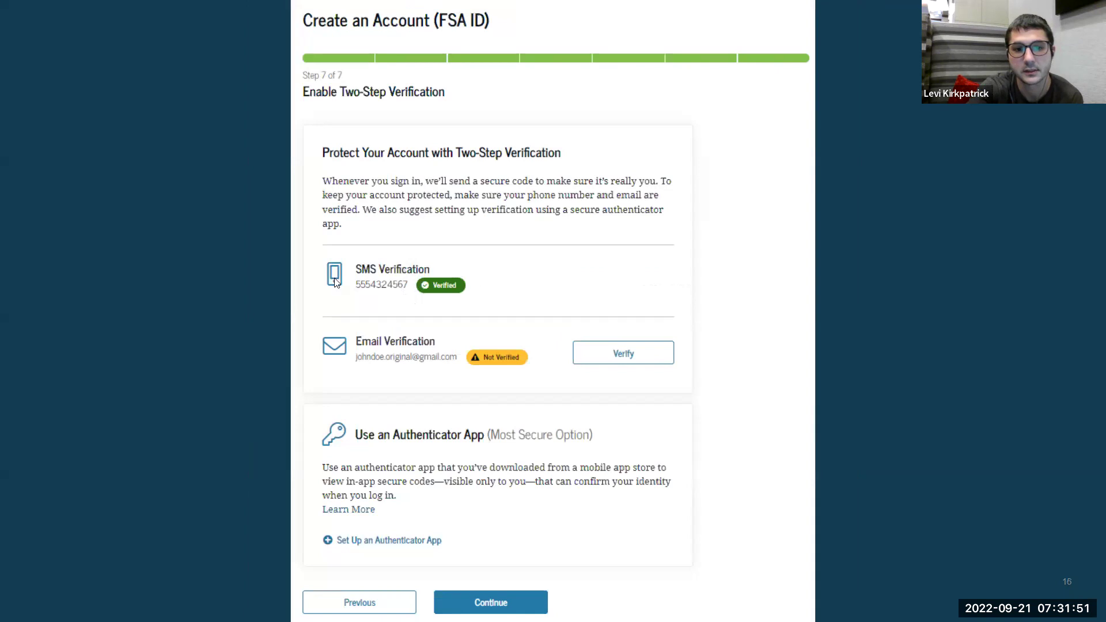
click(622, 354)
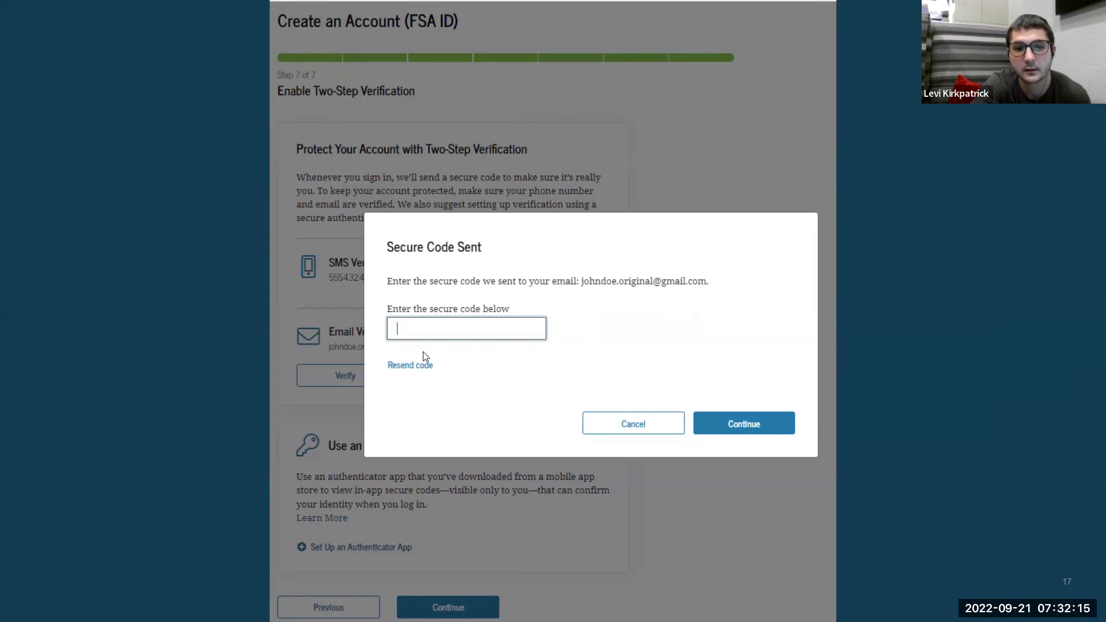
click(741, 423)
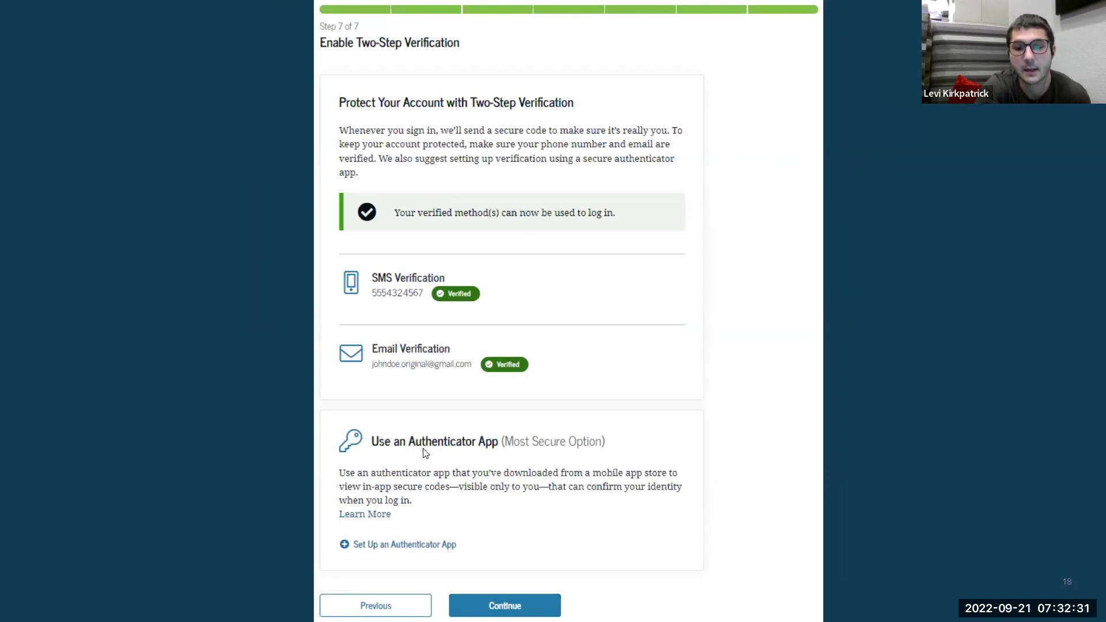
key(Right)
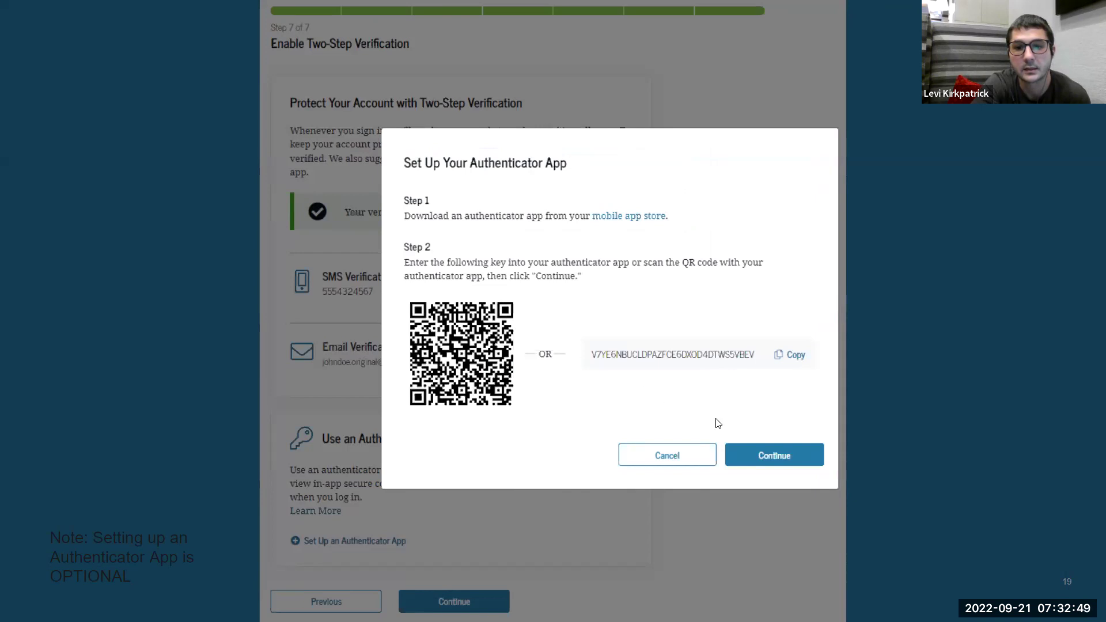
click(768, 455)
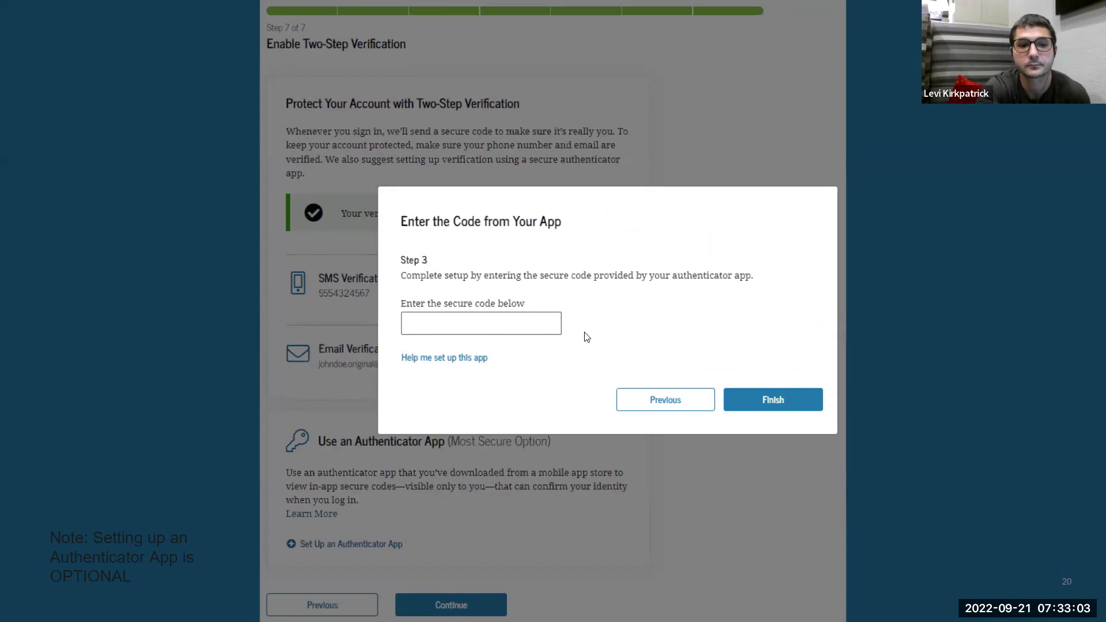
key(Right)
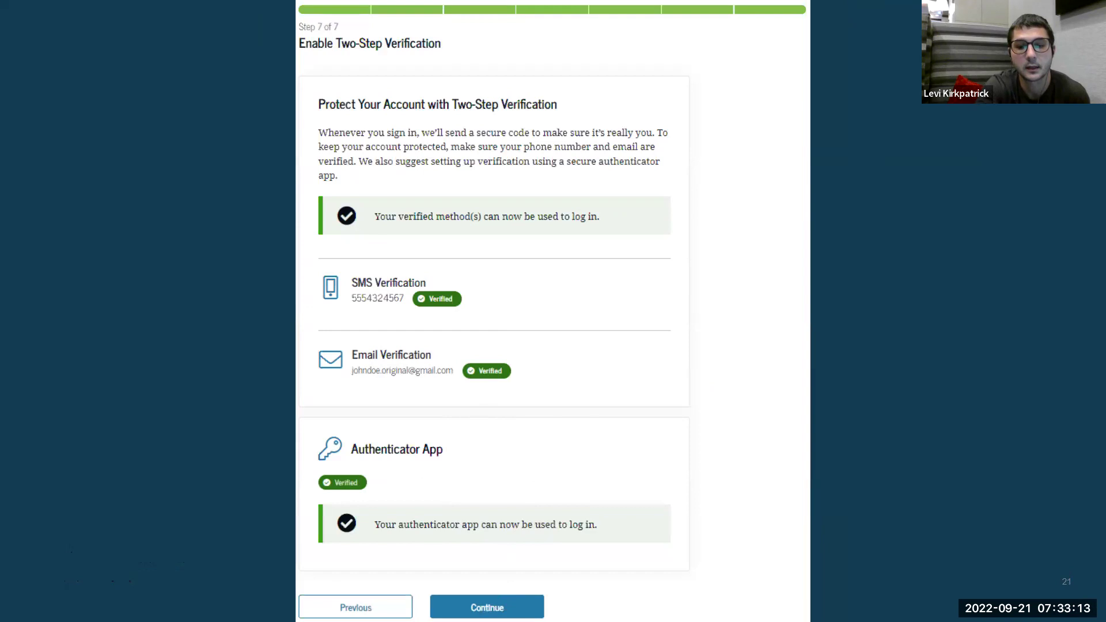
key(Right)
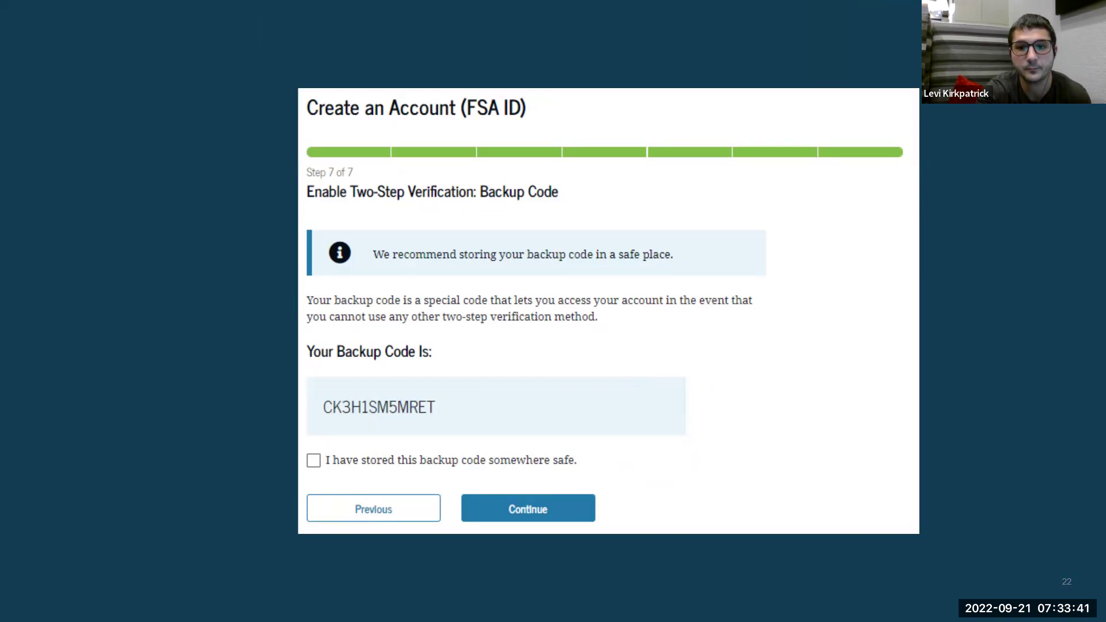
Advance from the backup-code slide toward the account created confirmation
key(Right)
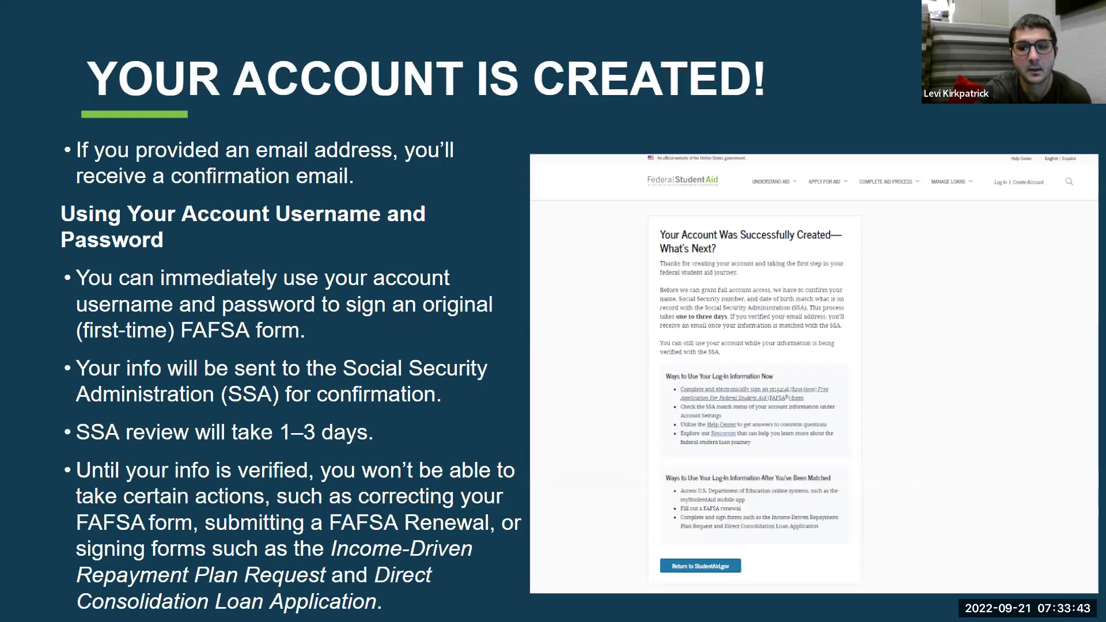